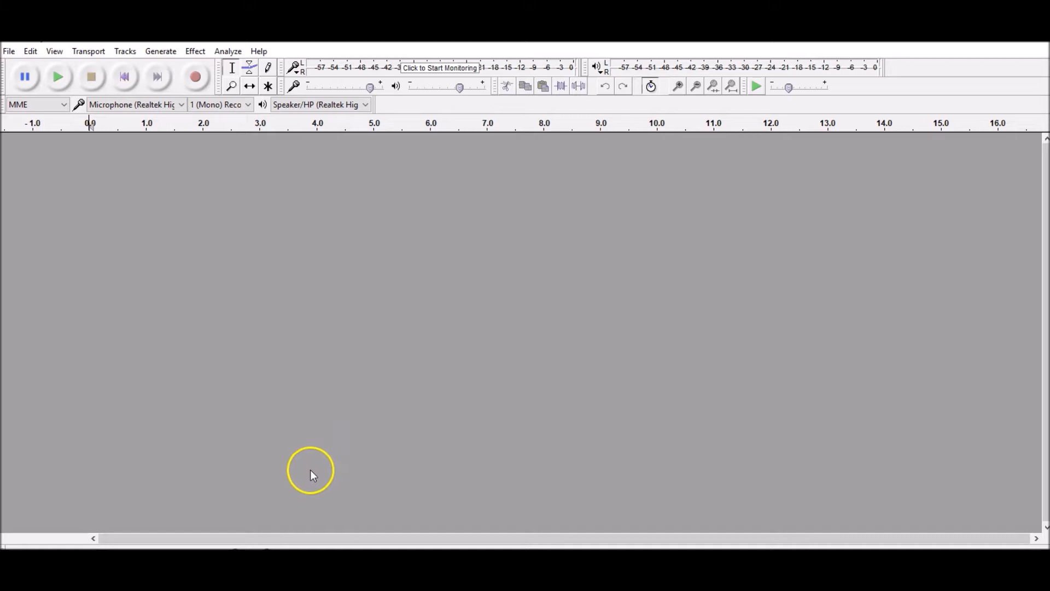
Record about 15 seconds of microphone audio, starting with room silence and ending with speech, and play it back
left_click(196, 80)
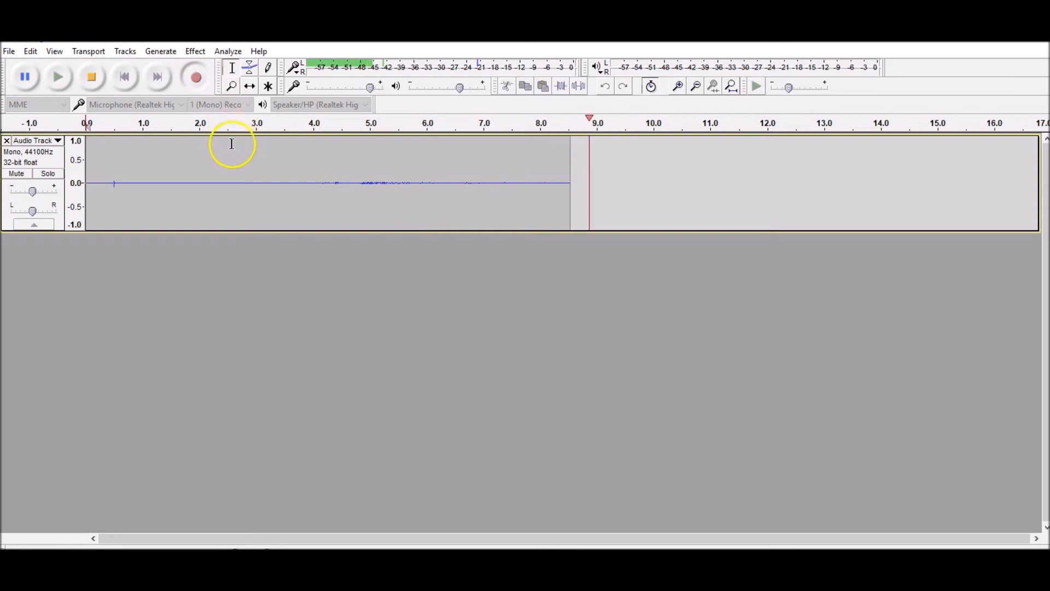
left_click(91, 80)
left_click(137, 177)
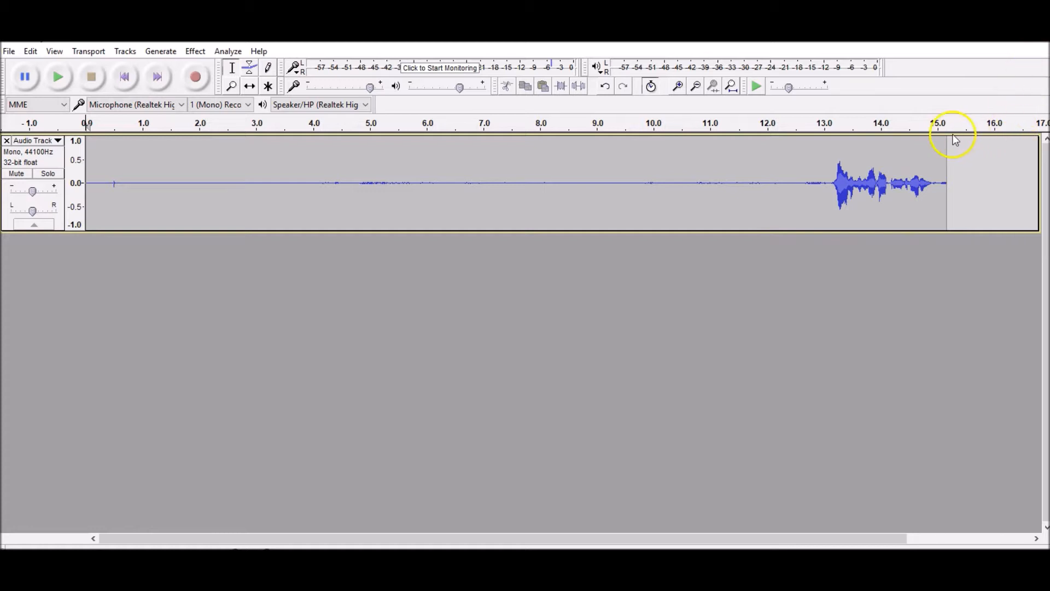
left_click(58, 79)
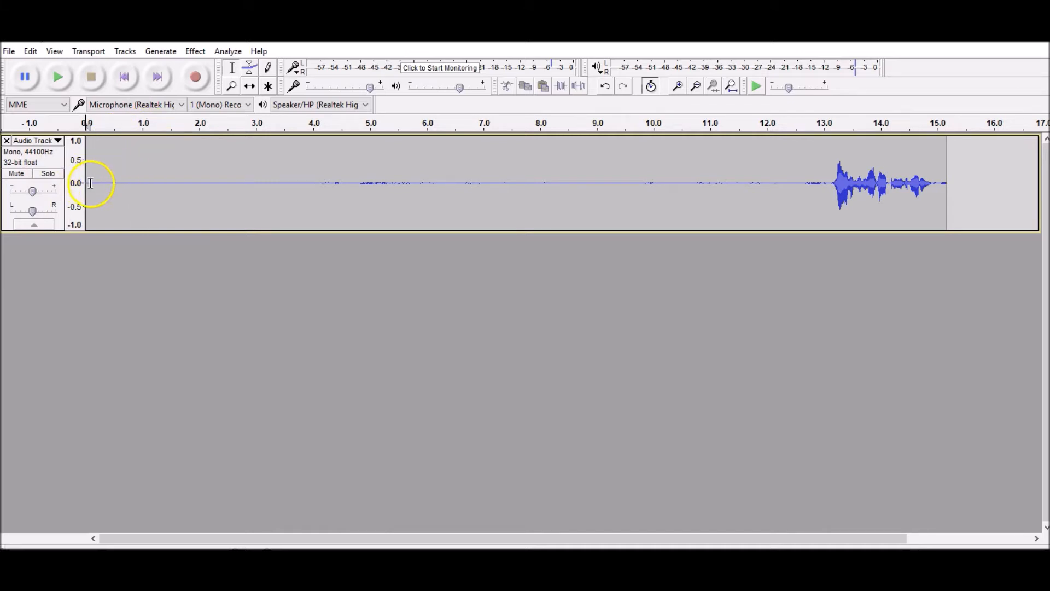
Capture a Noise Reduction profile from the silent part of the track, from the start to about 12.5 seconds
left_click_drag(89, 184, 800, 206)
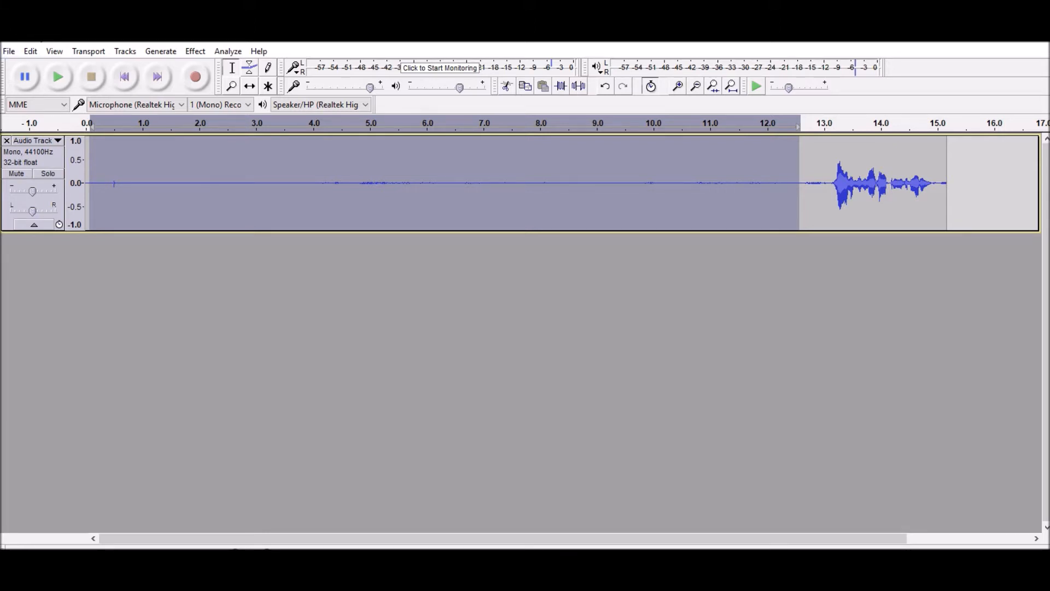
left_click(196, 52)
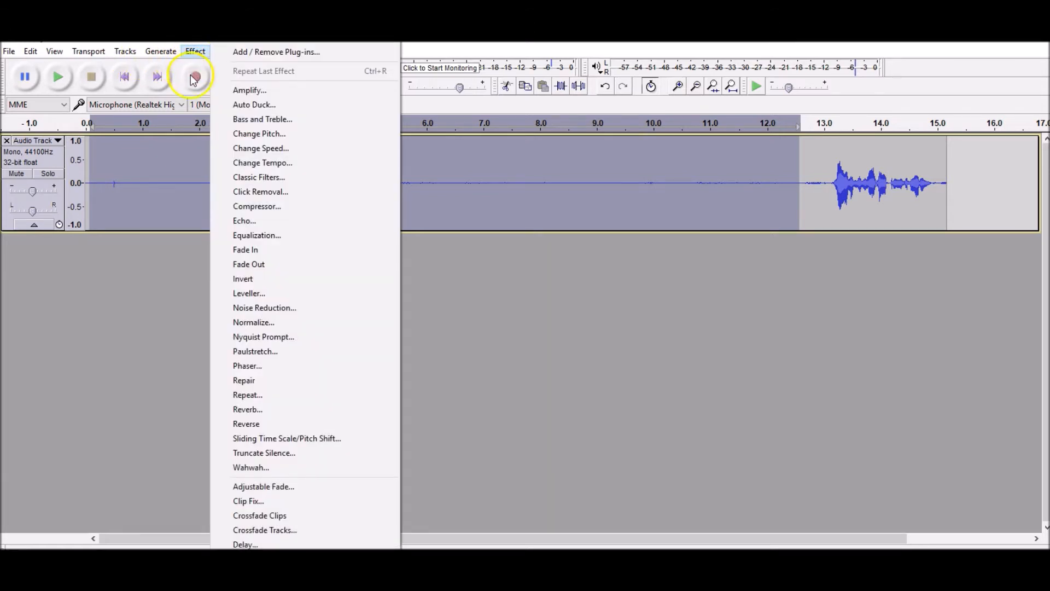
left_click(304, 311)
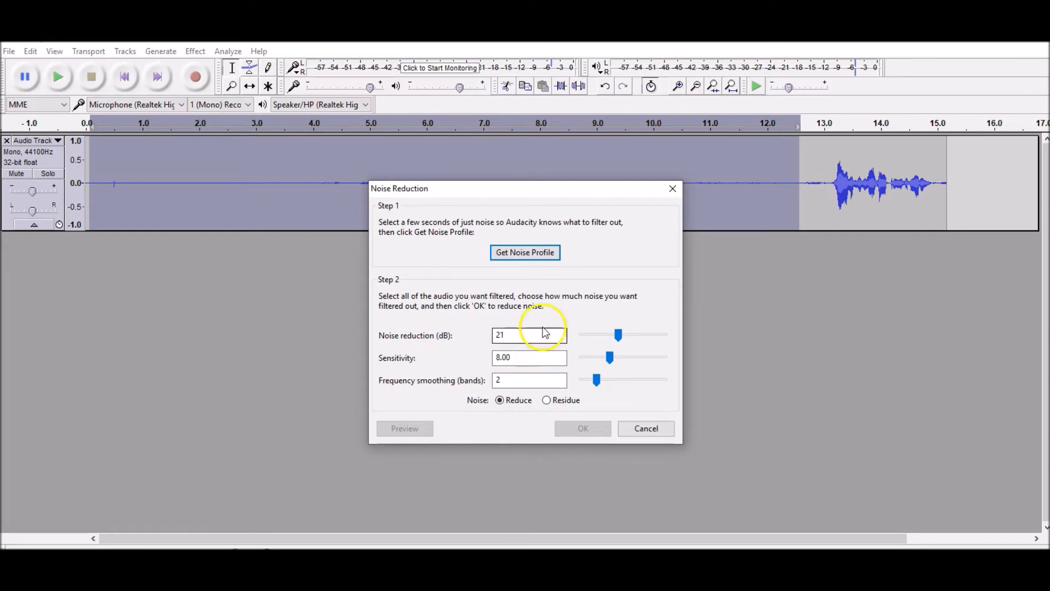
left_click(525, 253)
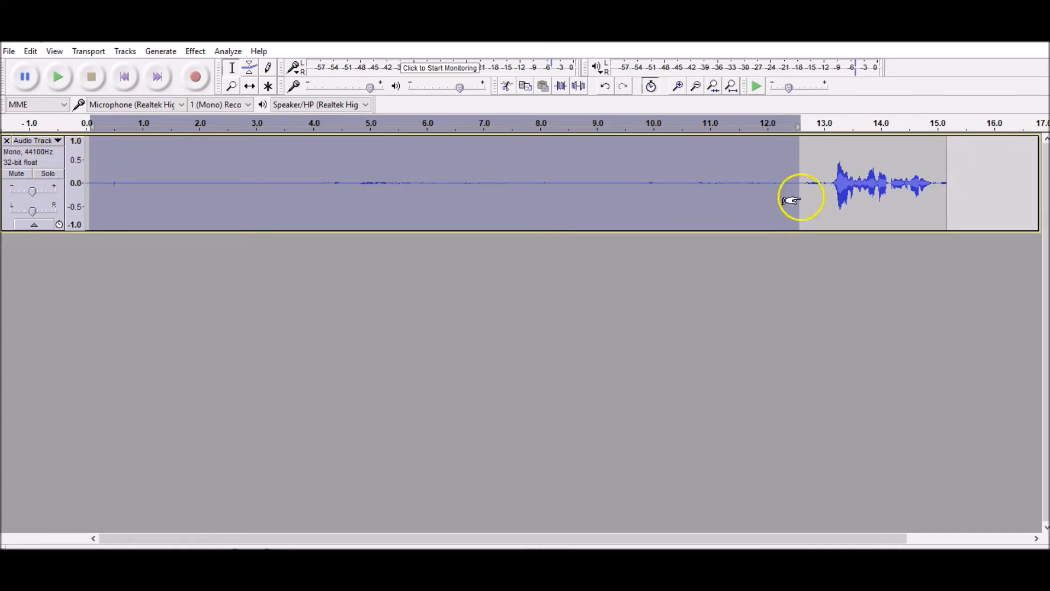
Apply Noise Reduction to the entire audio track with the captured profile, keeping the existing settings
left_click(47, 160)
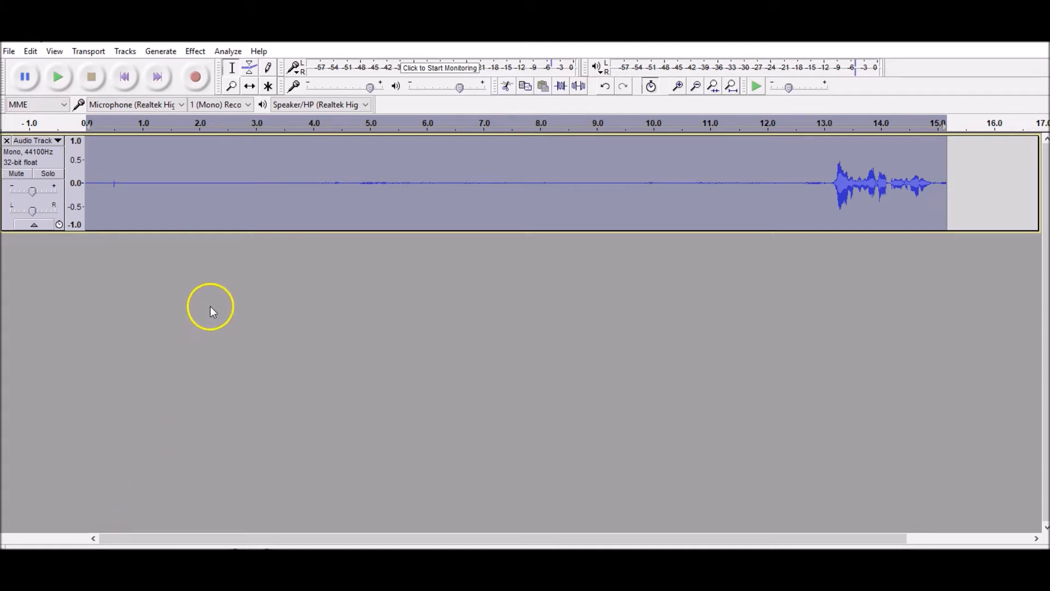
left_click(198, 52)
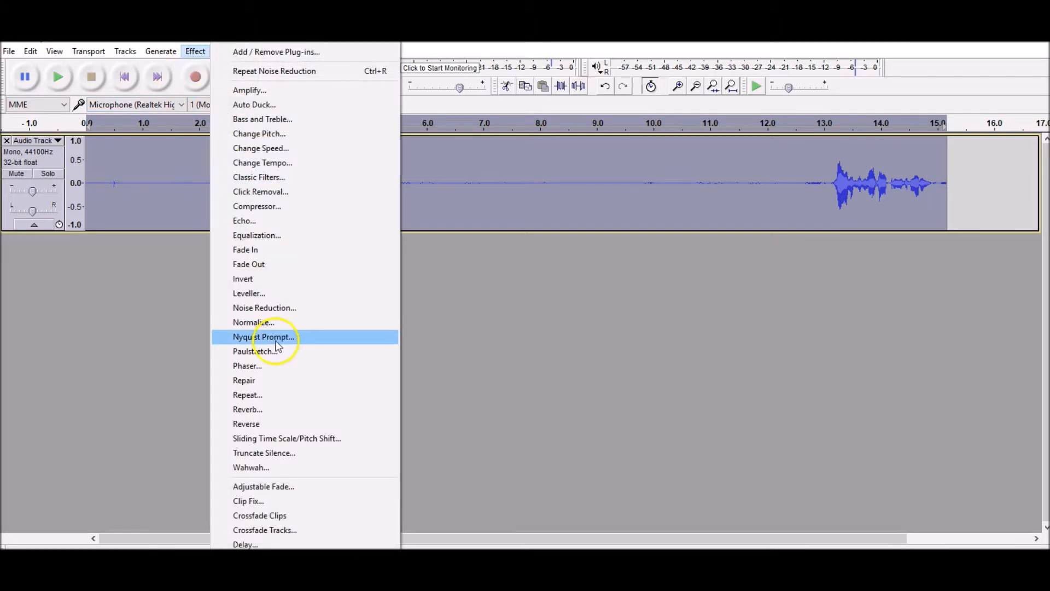
left_click(273, 308)
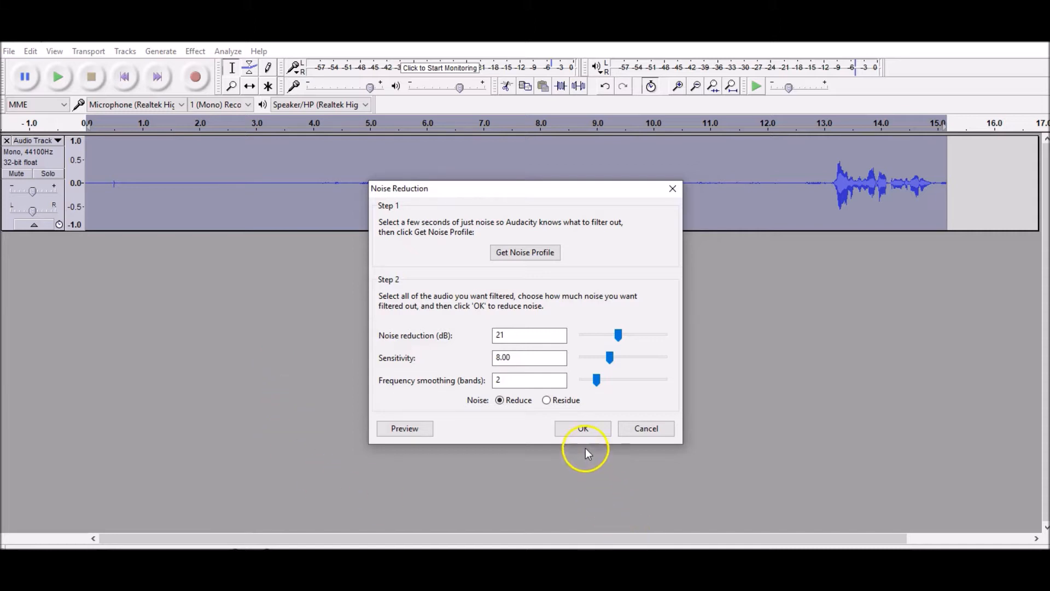
left_click(584, 430)
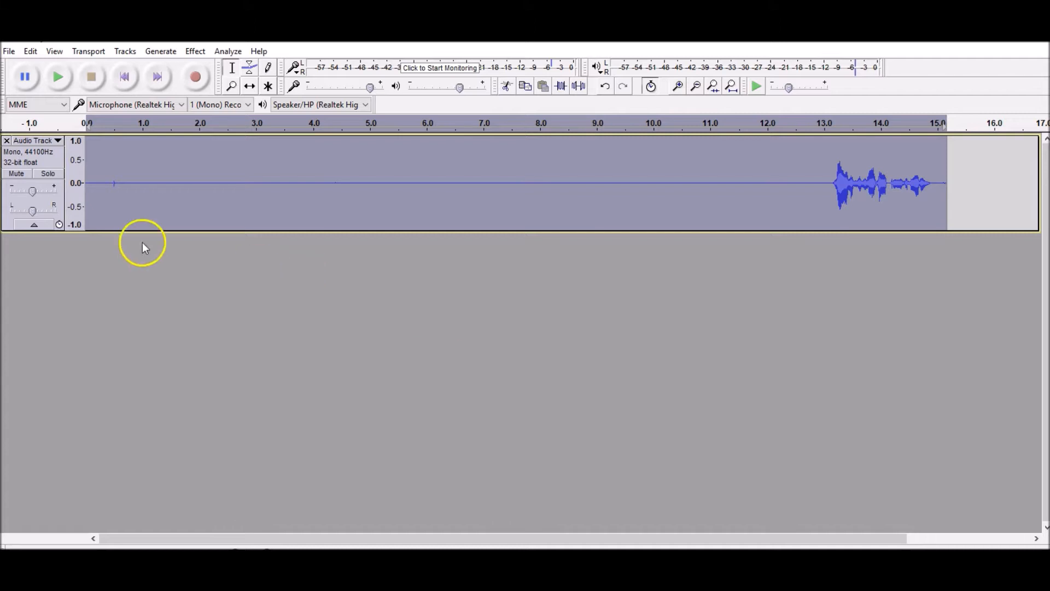
Play back the noise-reduced track from about 0.3 seconds to check the silent part and the speech
left_click(106, 177)
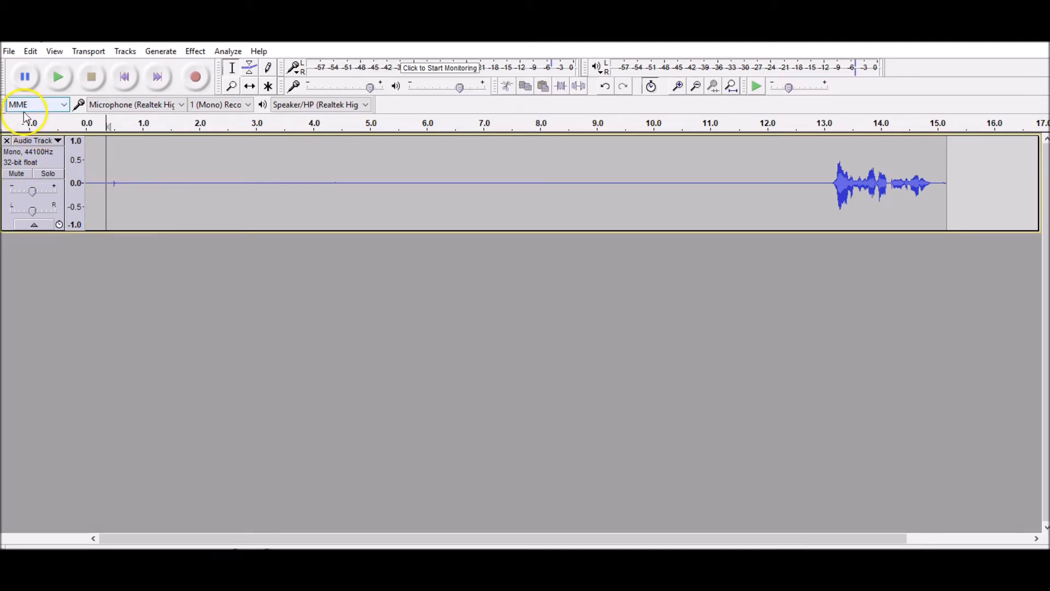
left_click(57, 80)
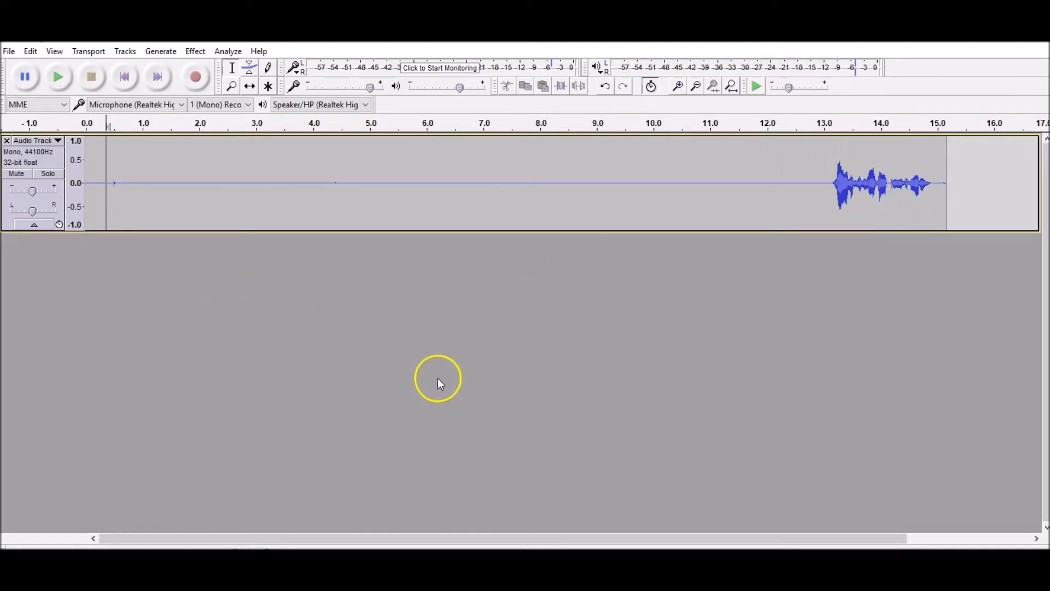
left_click(56, 79)
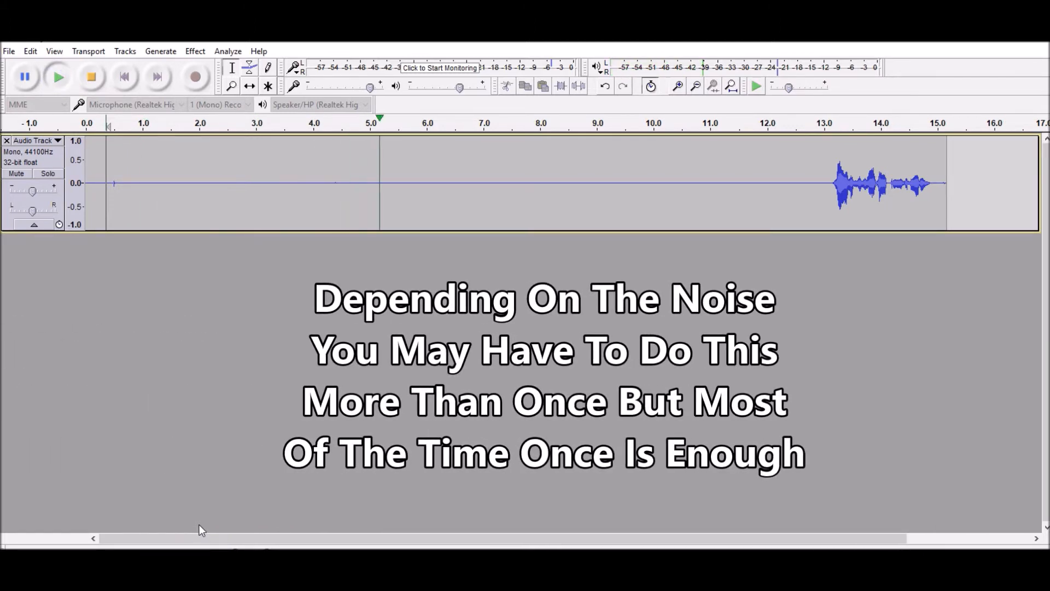
left_click(198, 510)
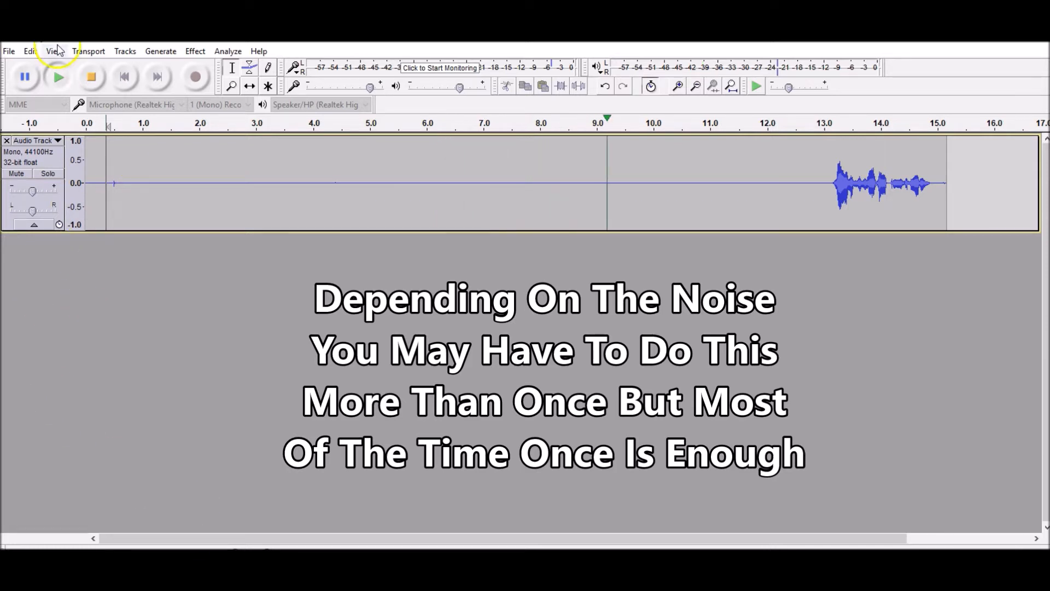
left_click(91, 76)
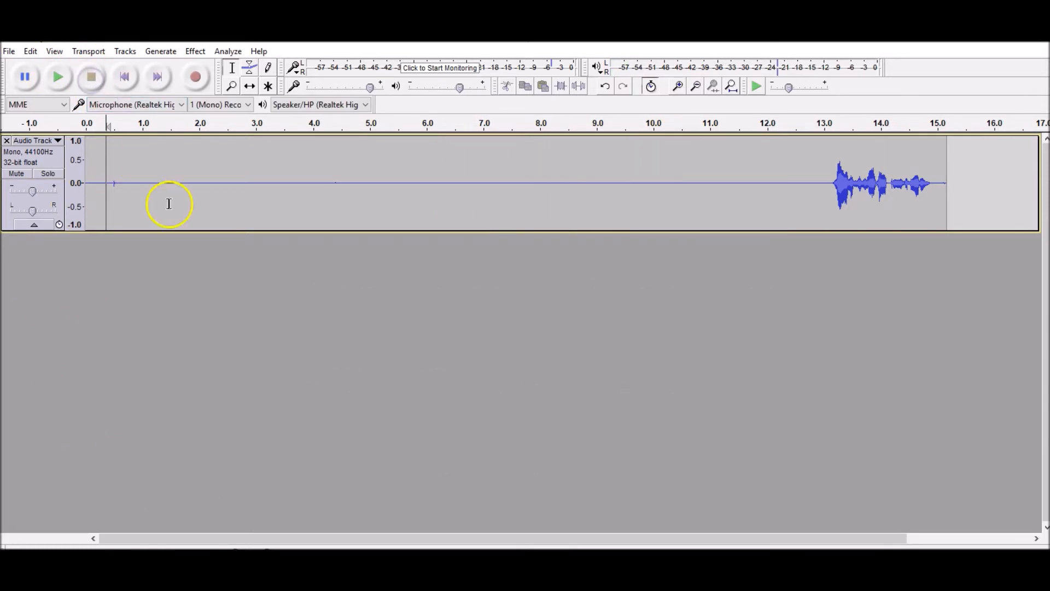
View the Click Removal settings without applying them, and silence the small click at about 0.5 seconds in the track
left_click(120, 185)
left_click_drag(119, 185, 112, 186)
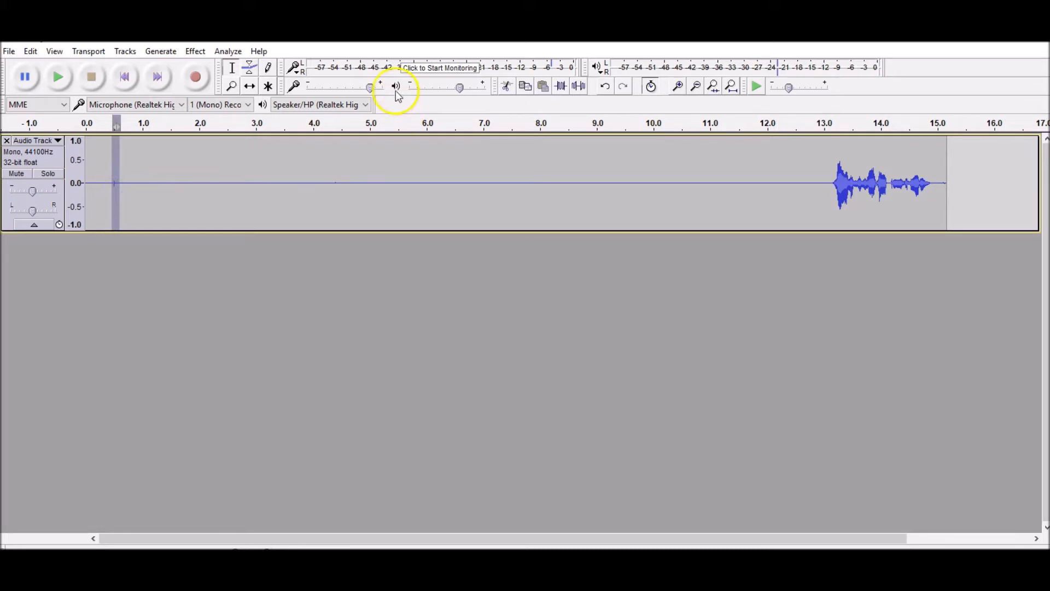
left_click(197, 50)
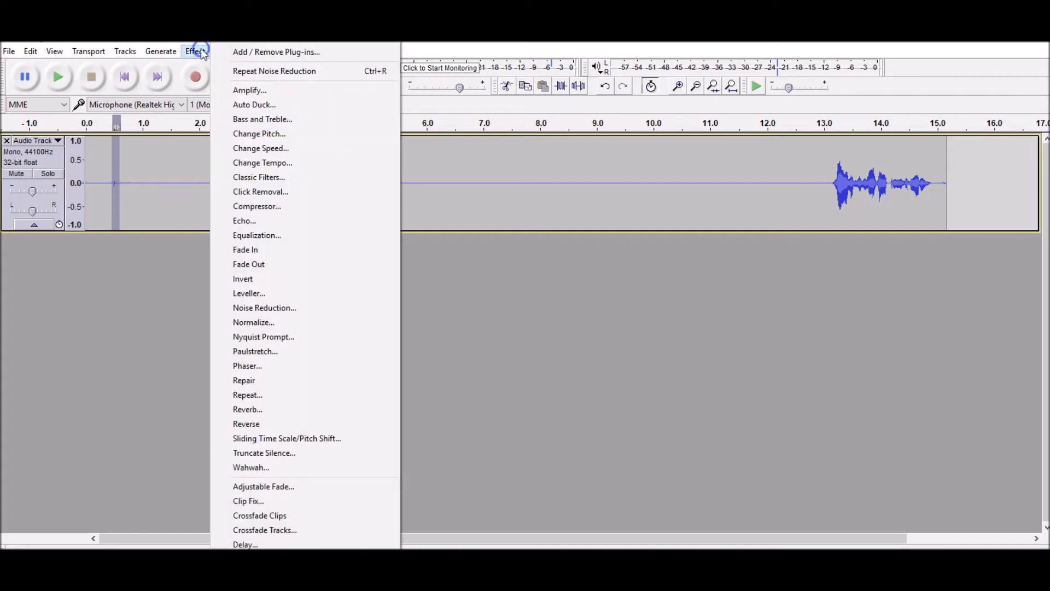
left_click(281, 195)
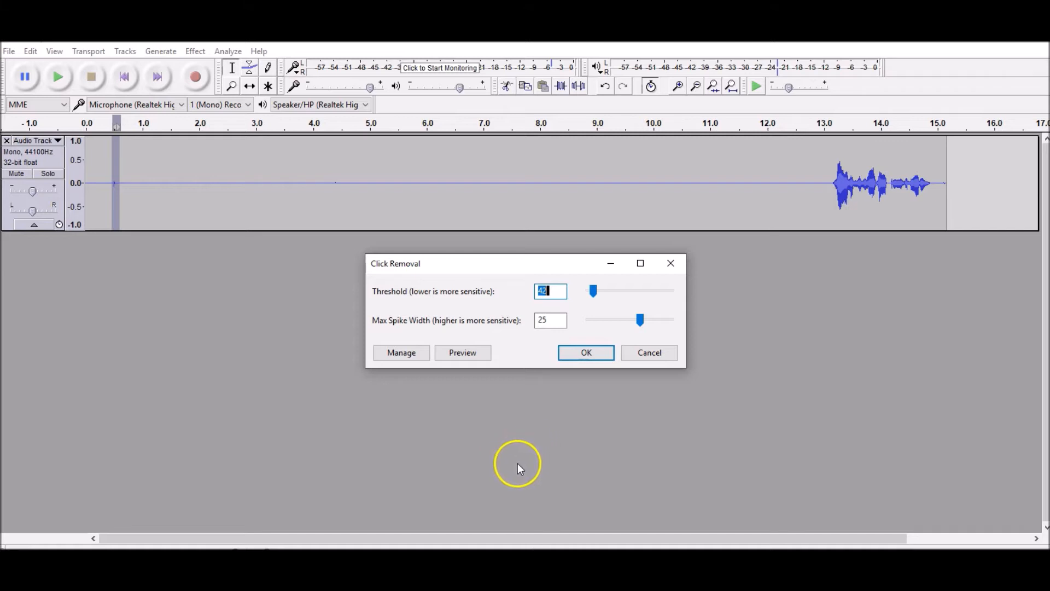
left_click(652, 352)
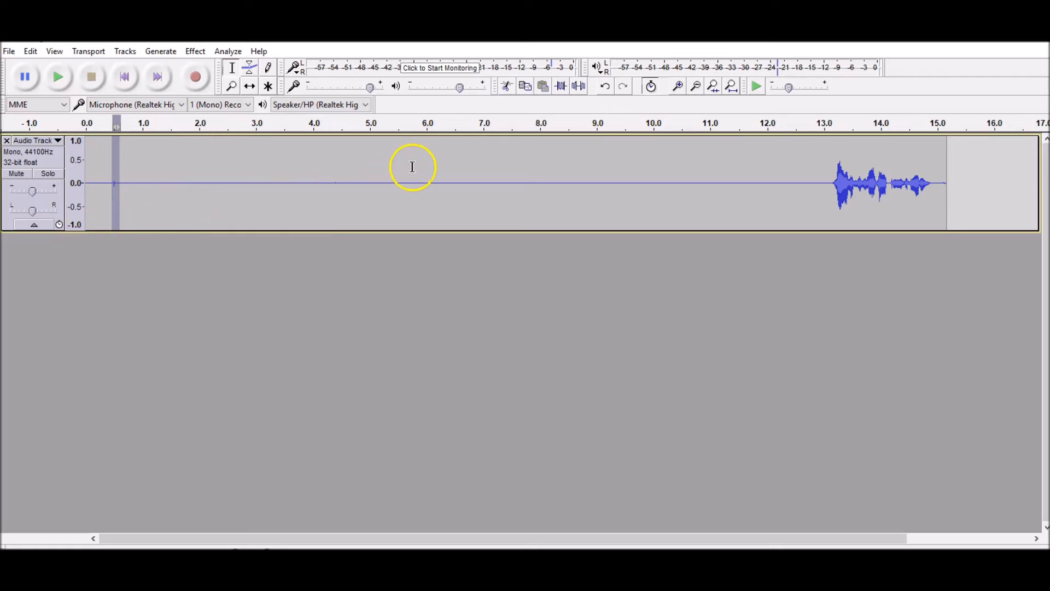
left_click(580, 88)
Capture a new Noise Reduction profile from the silent stretch between about 0.1 and 10.5 seconds
left_click_drag(92, 181, 686, 184)
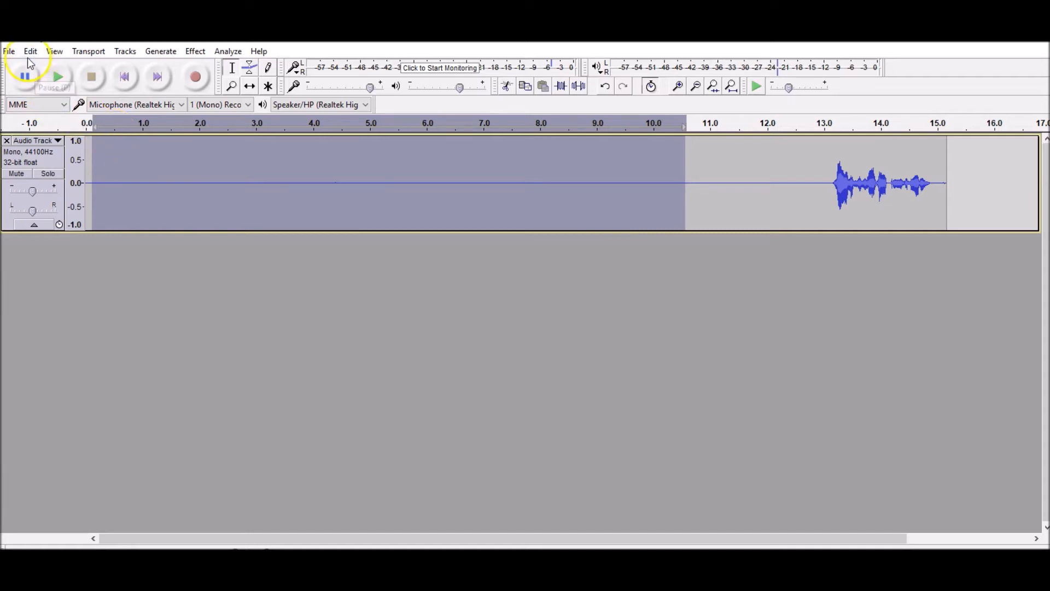
left_click(196, 51)
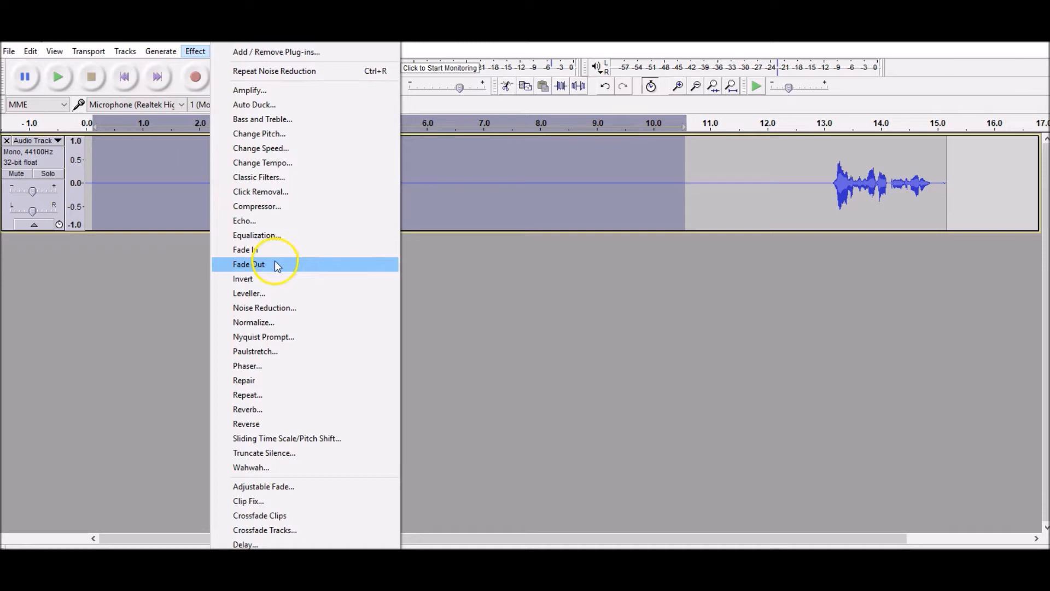
left_click(277, 306)
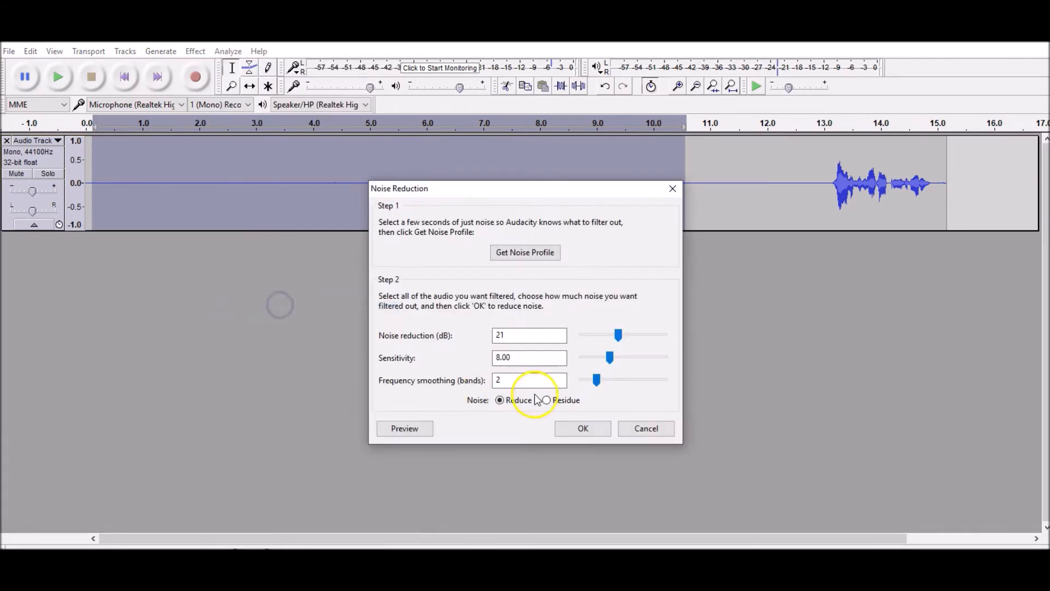
left_click(510, 253)
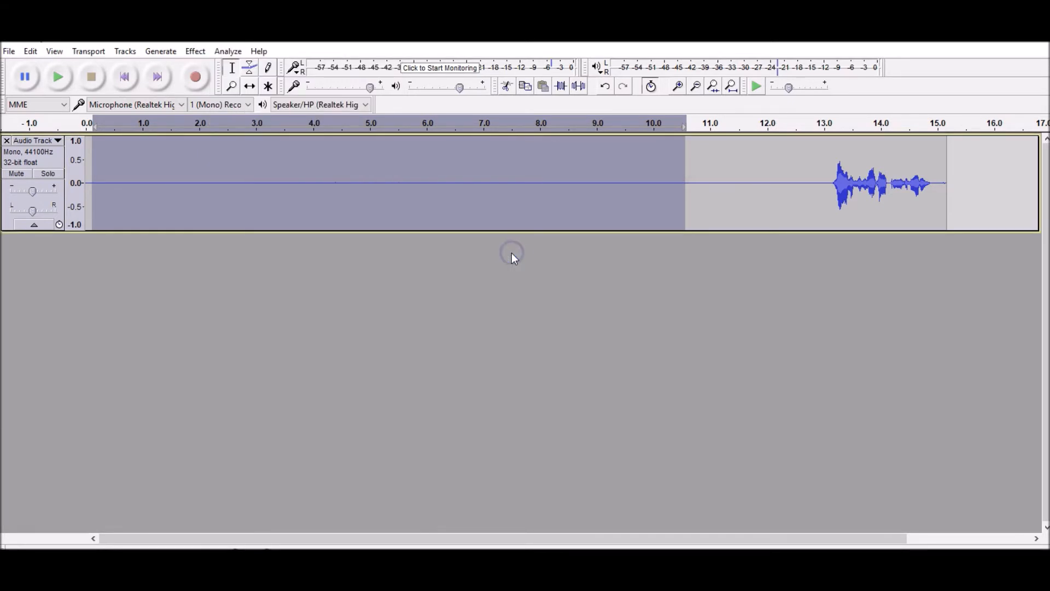
Apply a second pass of Noise Reduction to the whole track using the new noise profile and the same settings
left_click(45, 159)
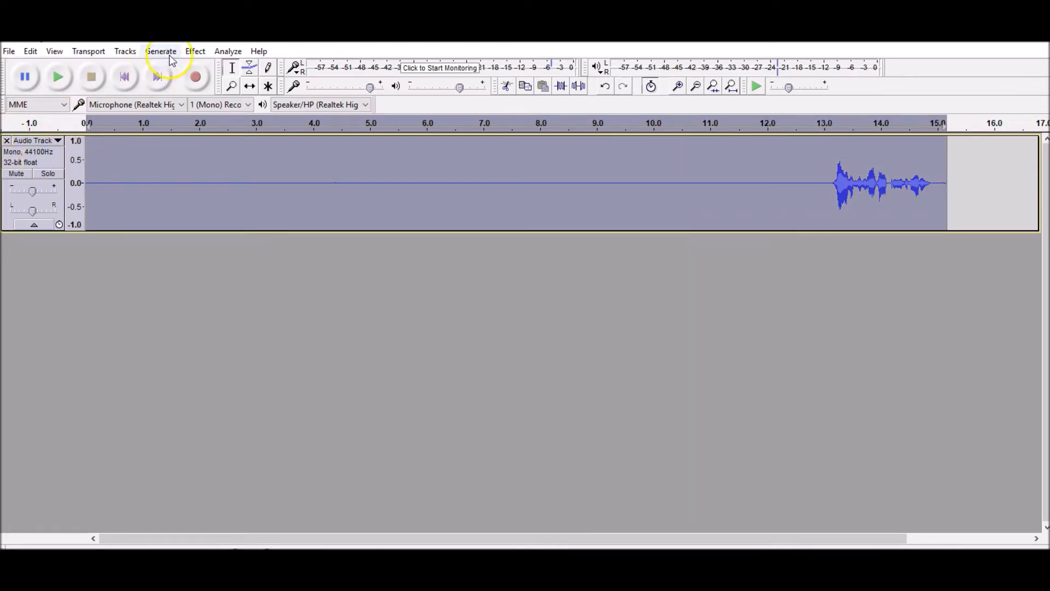
left_click(193, 51)
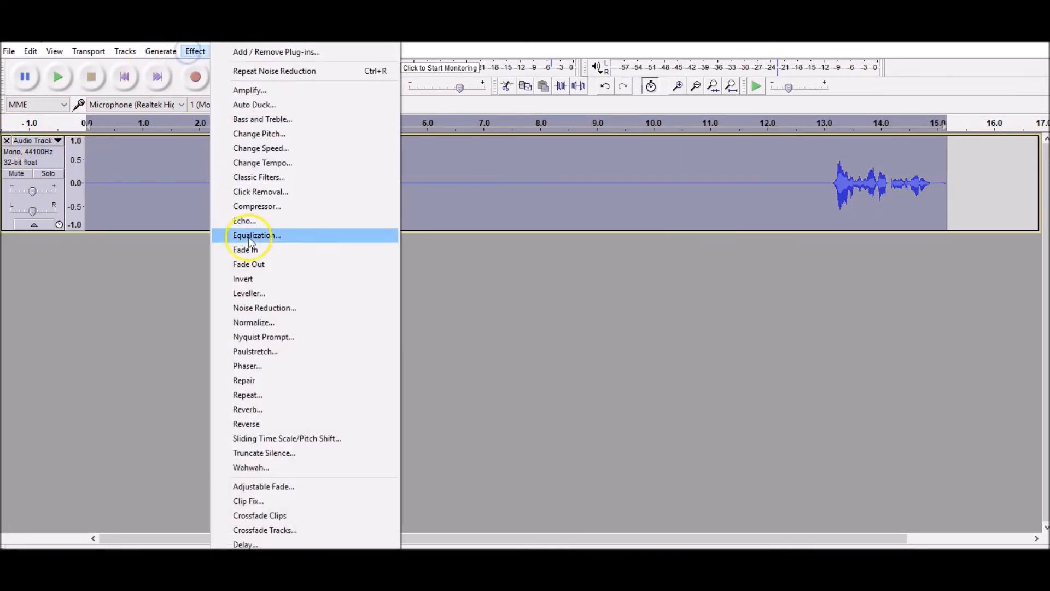
left_click(266, 308)
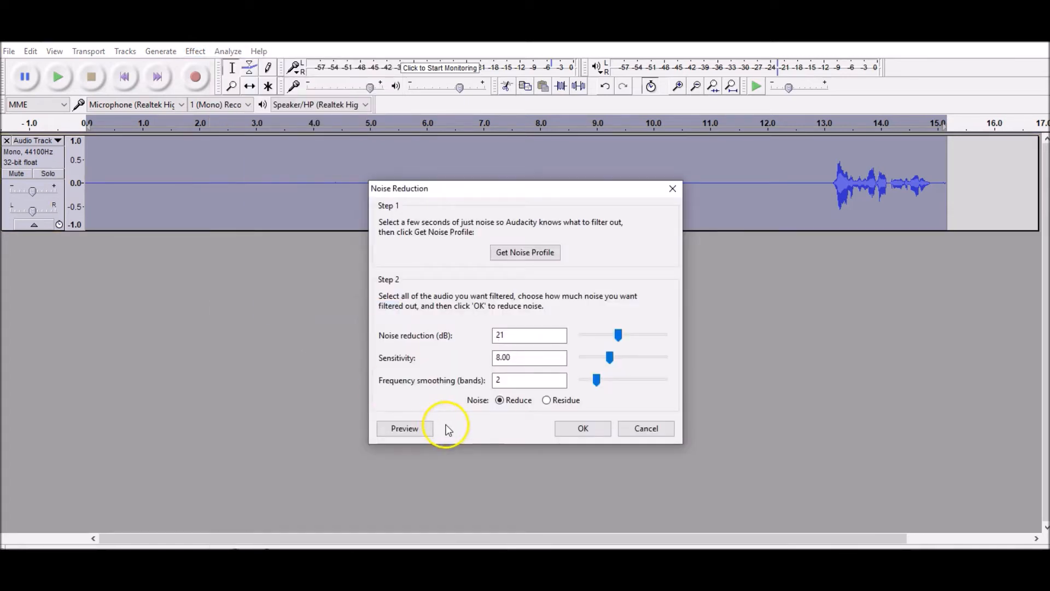
left_click(595, 433)
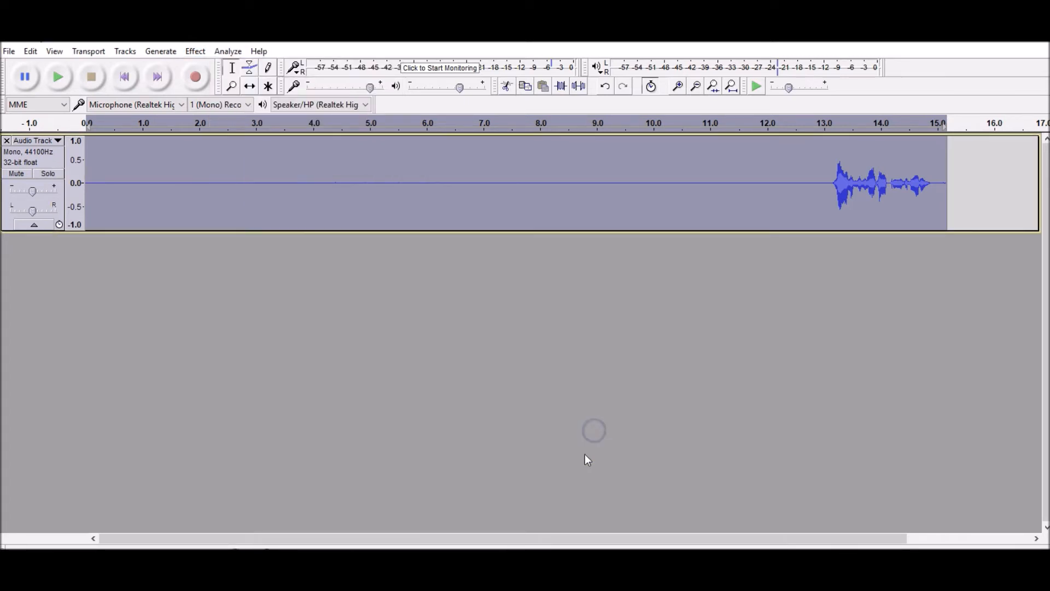
Play the track from about 0.2 seconds through the speech to check the second noise reduction pass
left_click(530, 440)
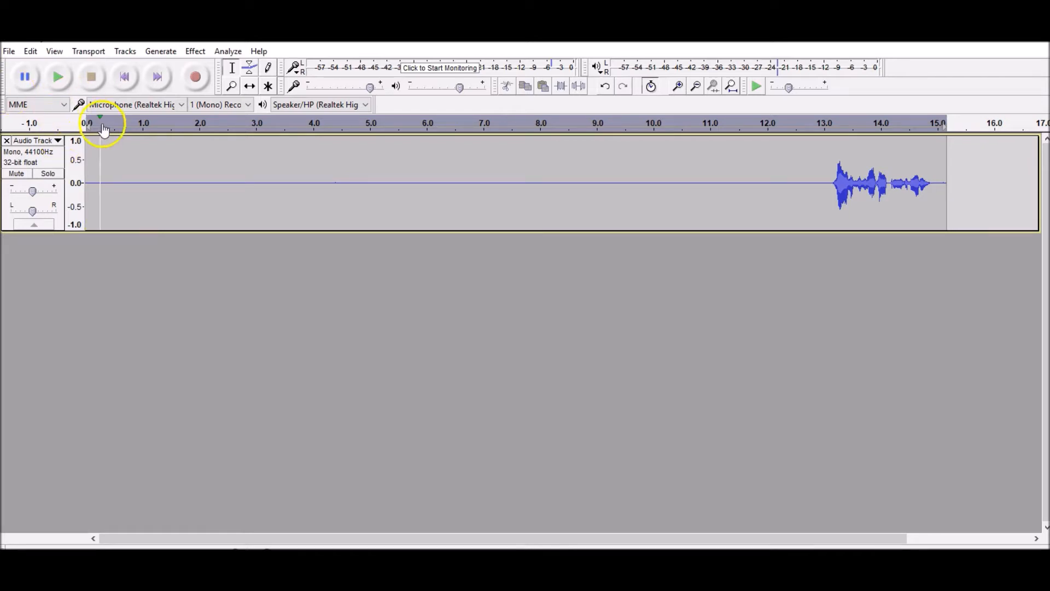
left_click(98, 156)
left_click(57, 77)
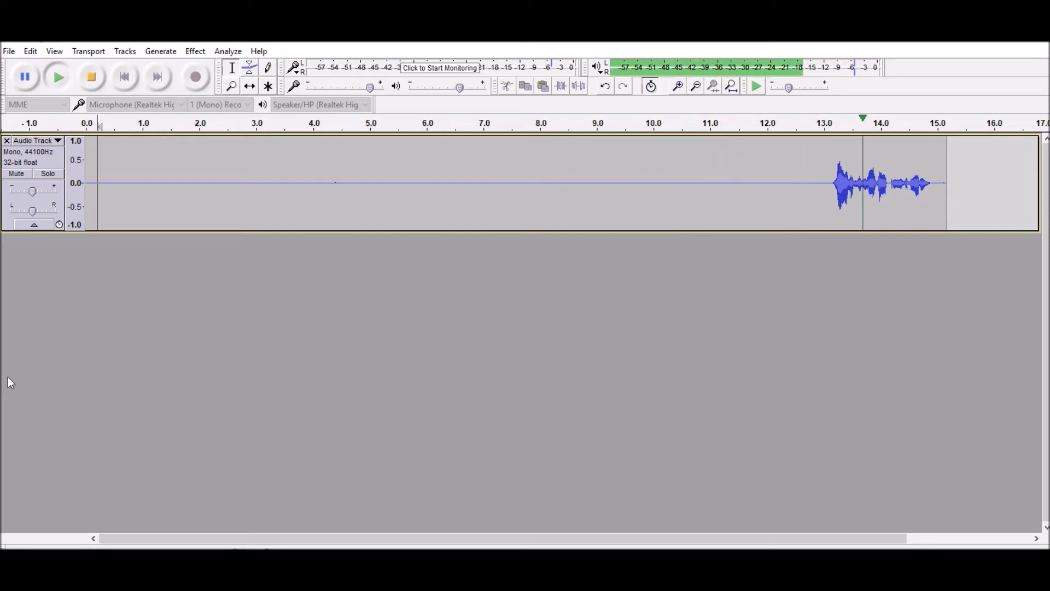
left_click(90, 77)
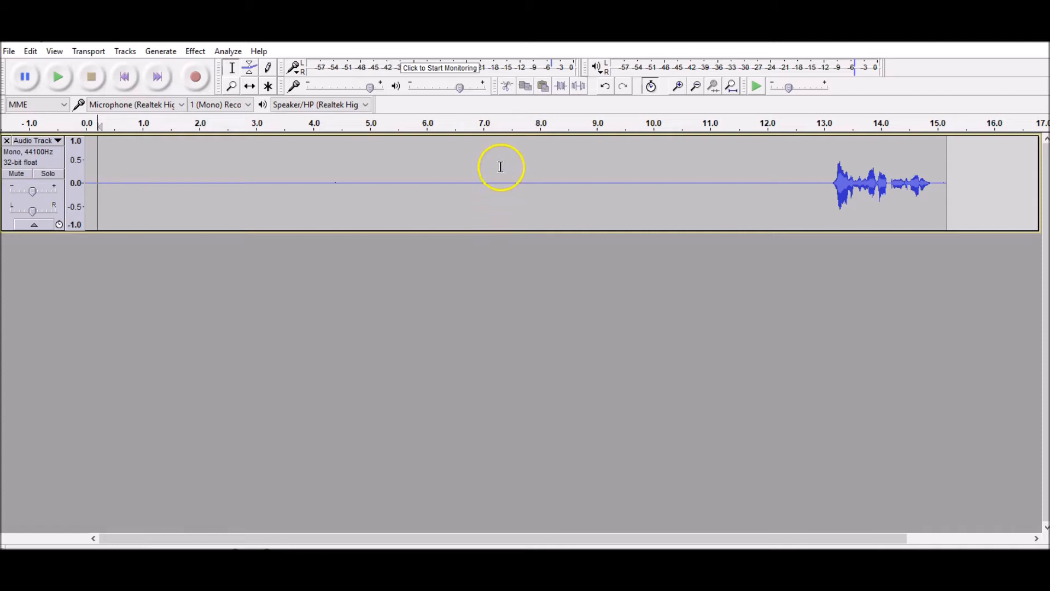
Capture a Noise Reduction profile from a short silent section between about 7.7 and 8.2 seconds
left_click(522, 182)
left_click_drag(523, 182, 553, 178)
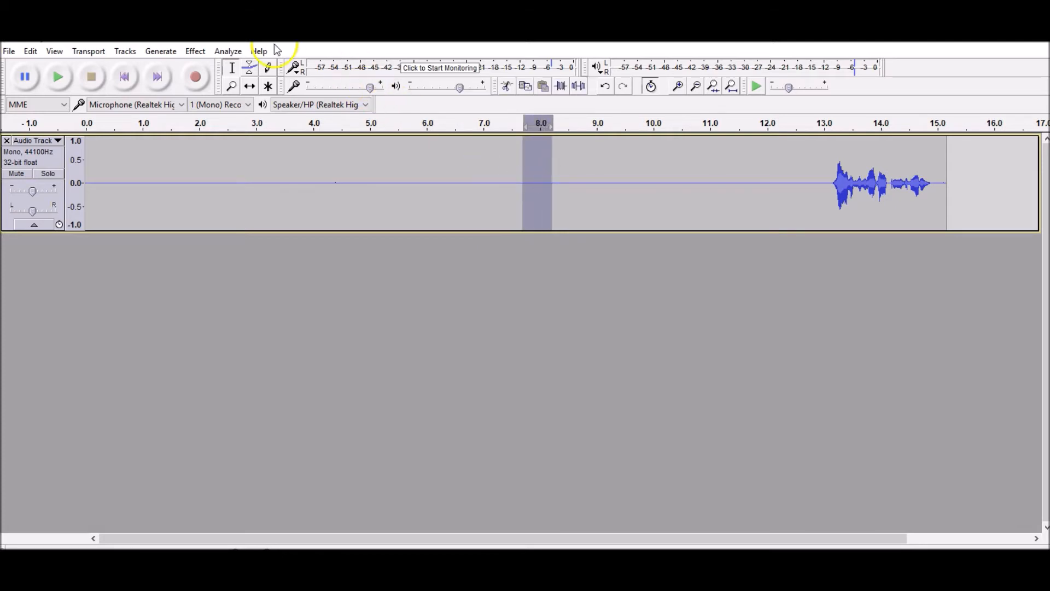
left_click(195, 51)
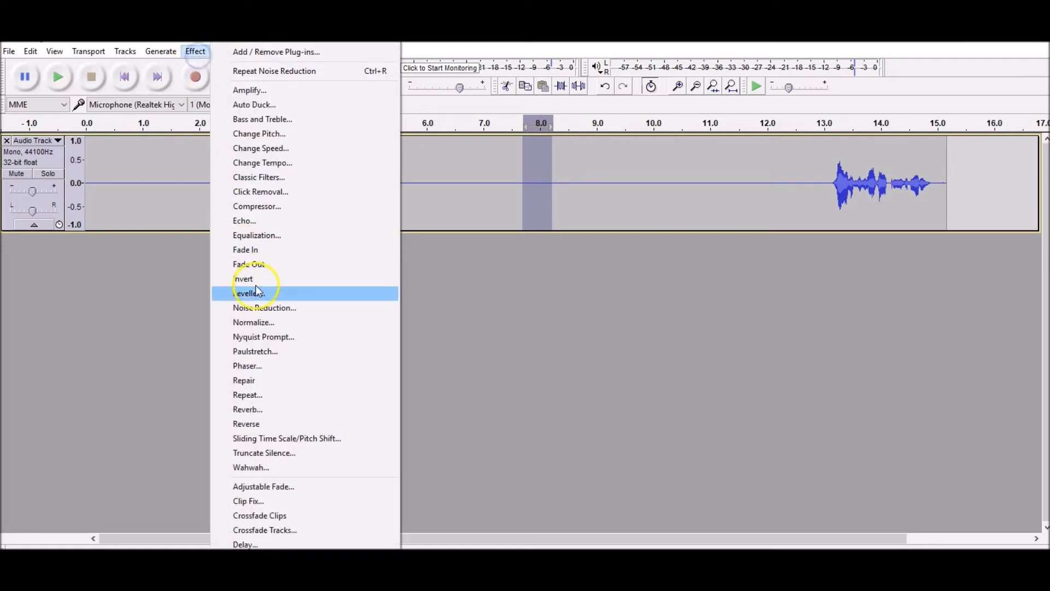
left_click(267, 309)
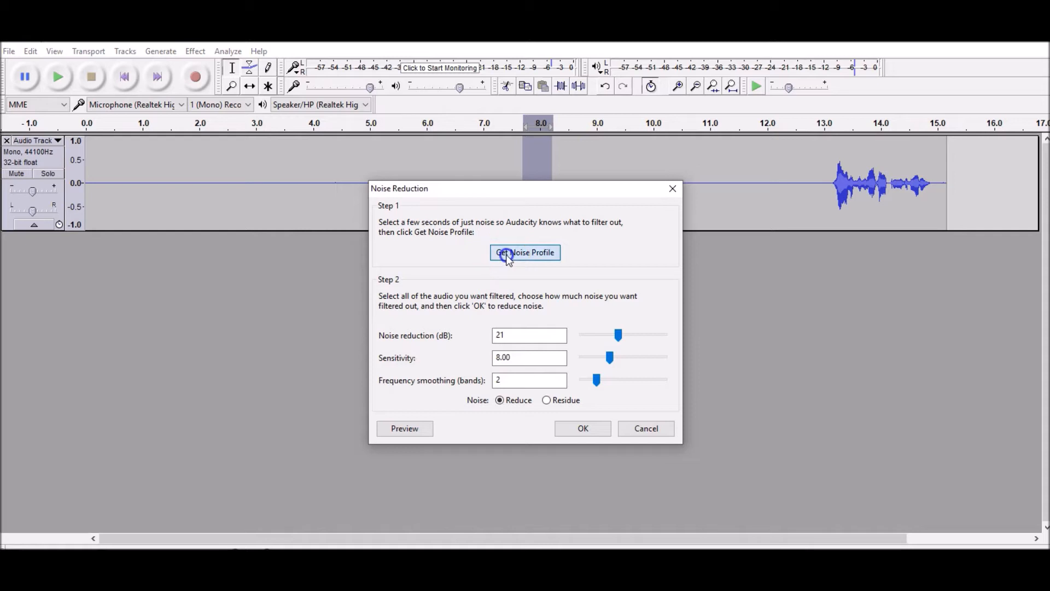
left_click(504, 254)
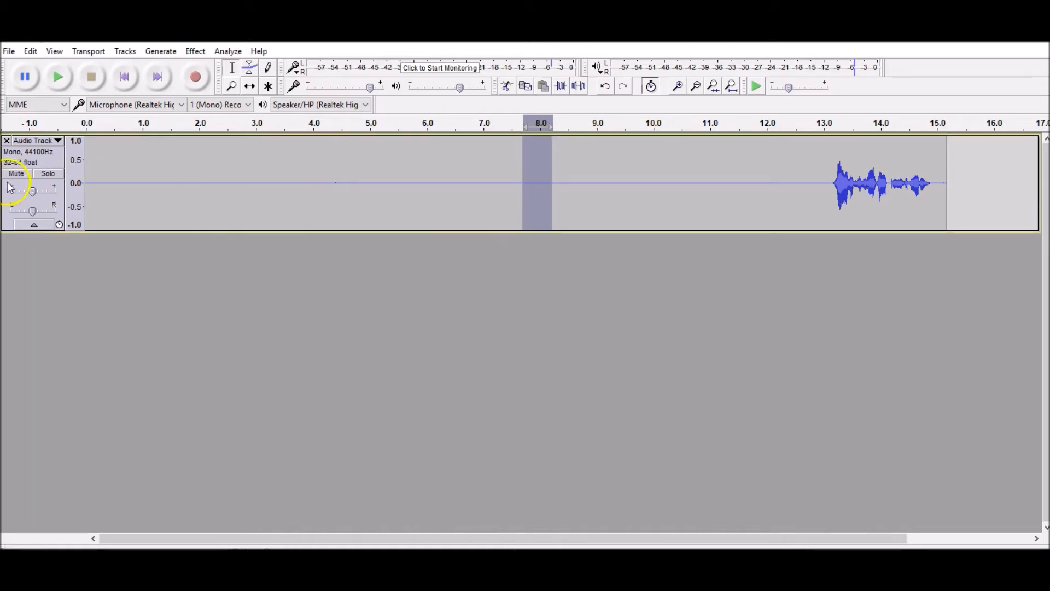
Apply a third pass of Noise Reduction to the whole track at 21 dB, sensitivity 8.00 and frequency smoothing 2
left_click(53, 157)
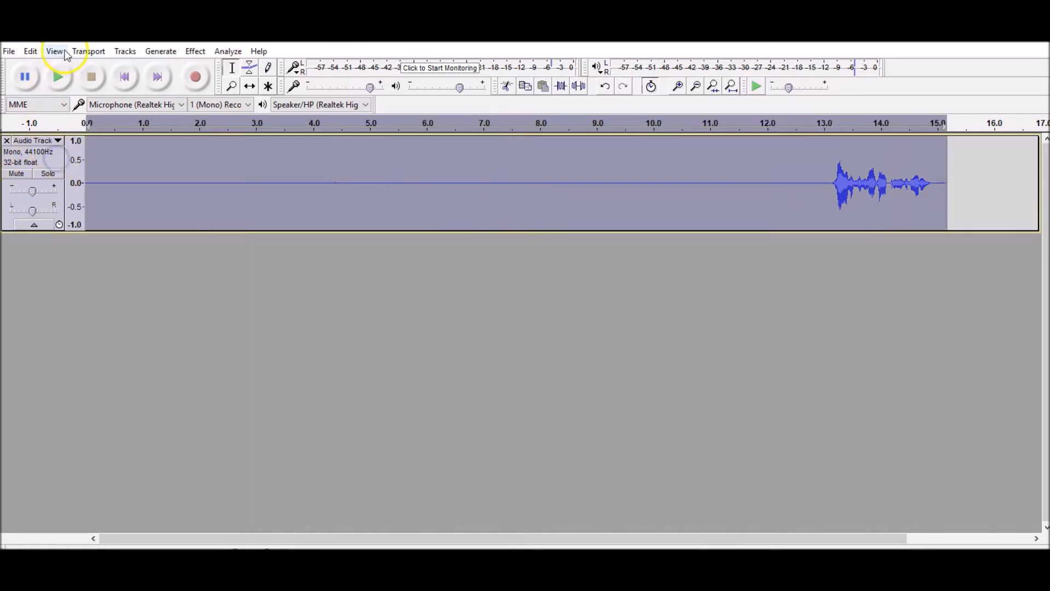
left_click(195, 51)
left_click(284, 307)
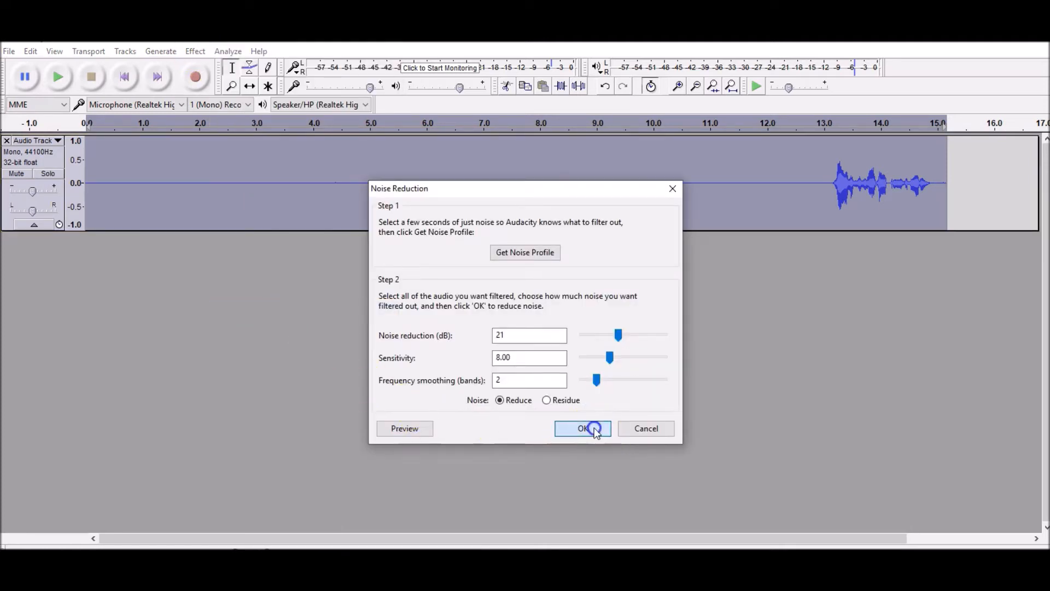
left_click(594, 428)
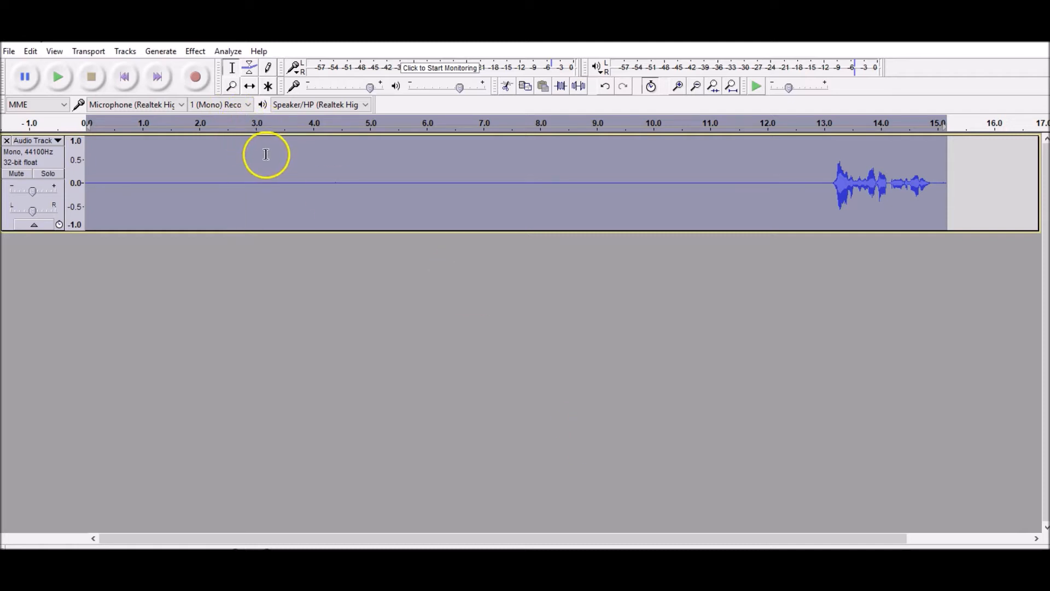
Play the track from about 3.5 seconds into the speech to check the third noise reduction pass
left_click(280, 173)
left_click(57, 78)
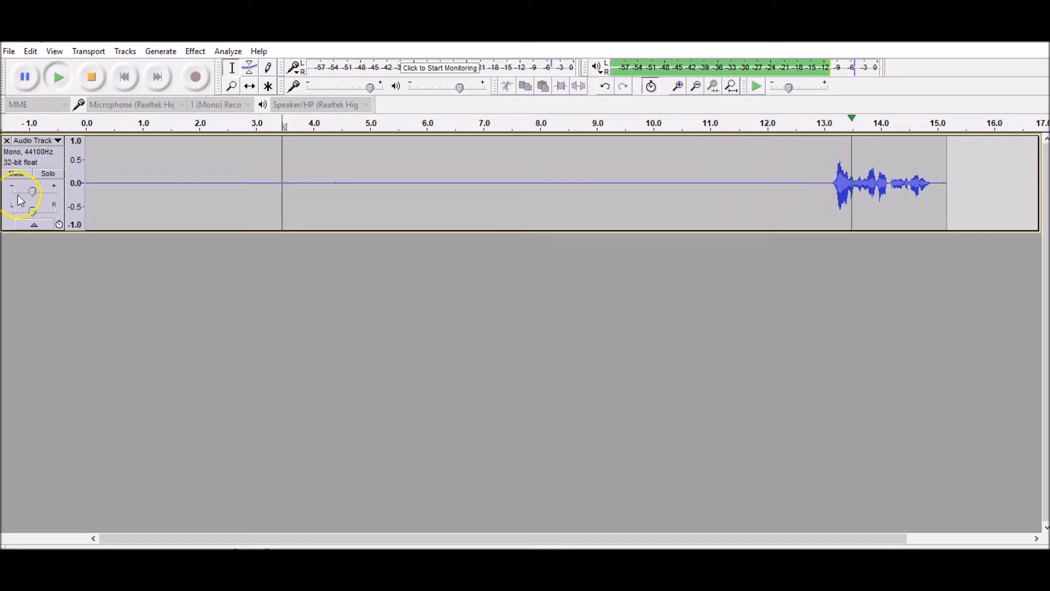
left_click(93, 82)
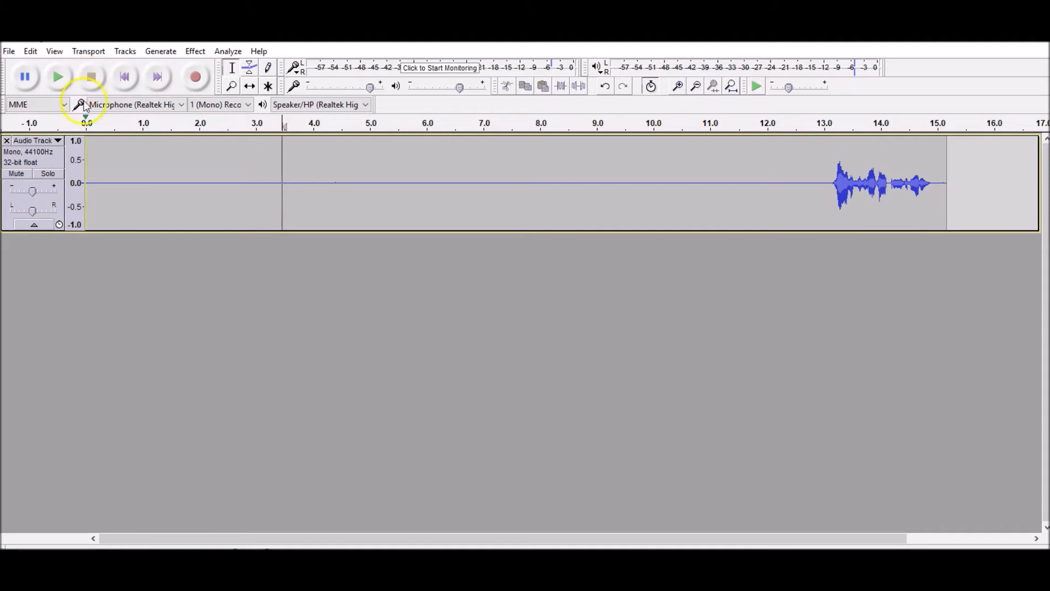
Silence the stretch before the speech from about 0.3 to 12.6 seconds
left_click(104, 185)
left_click_drag(117, 186, 799, 208)
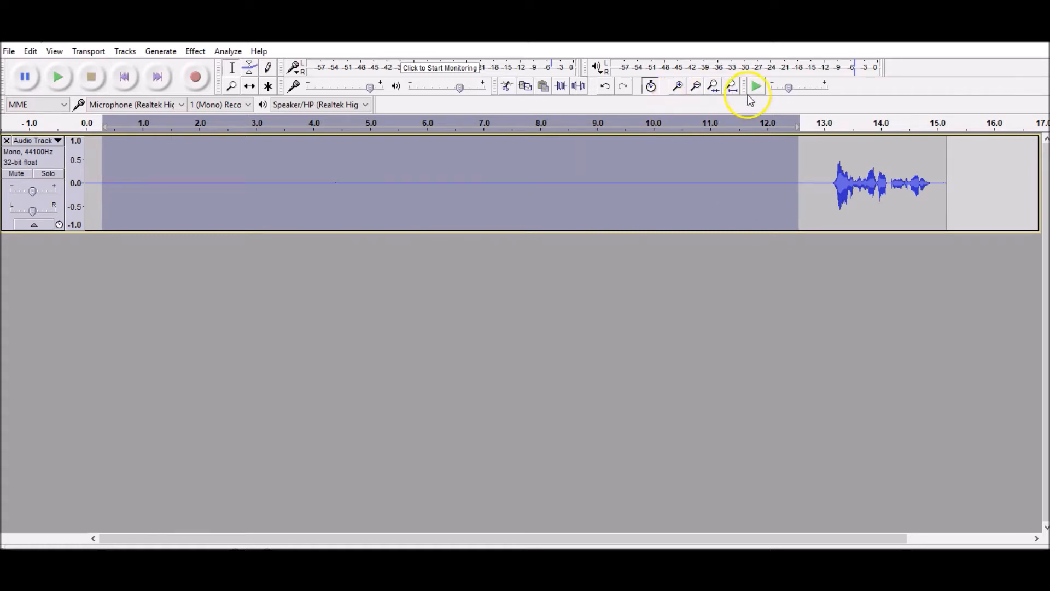
left_click(577, 87)
left_click(314, 465)
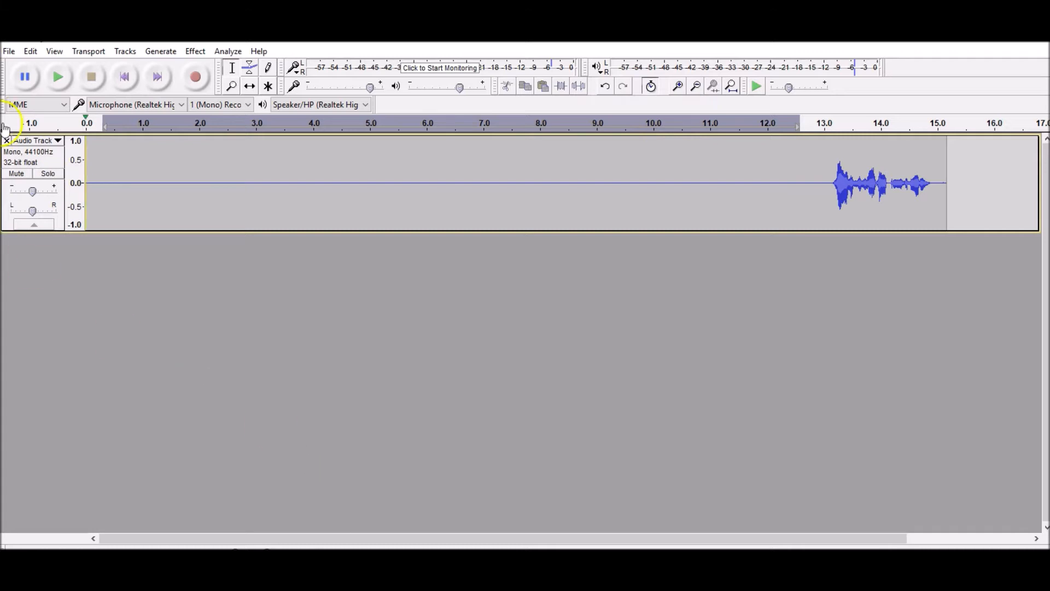
Play the track from about 0.3 seconds to its end to check the silenced stretch
left_click(104, 170)
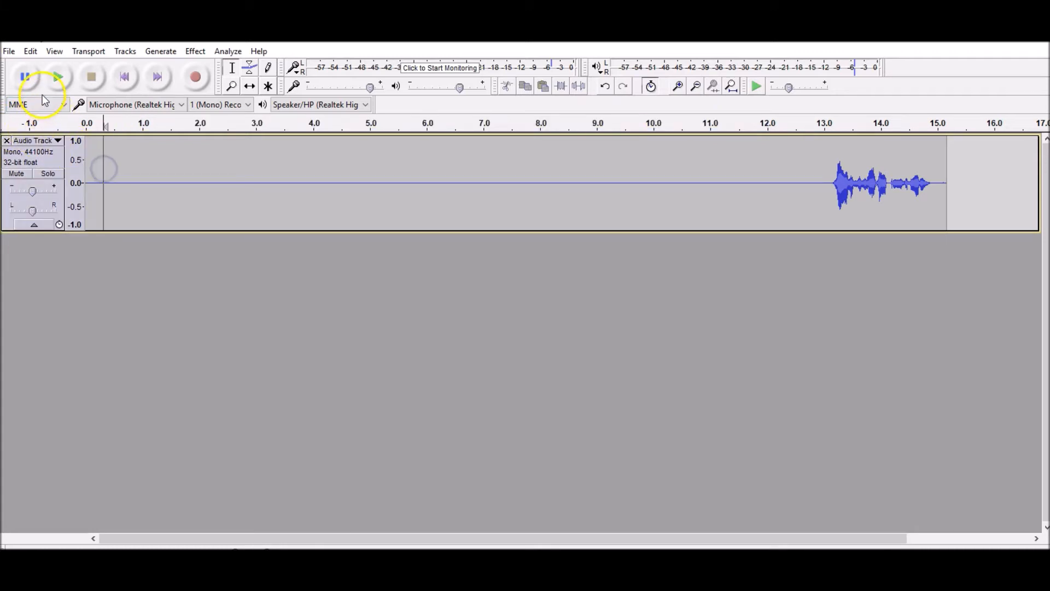
left_click(48, 81)
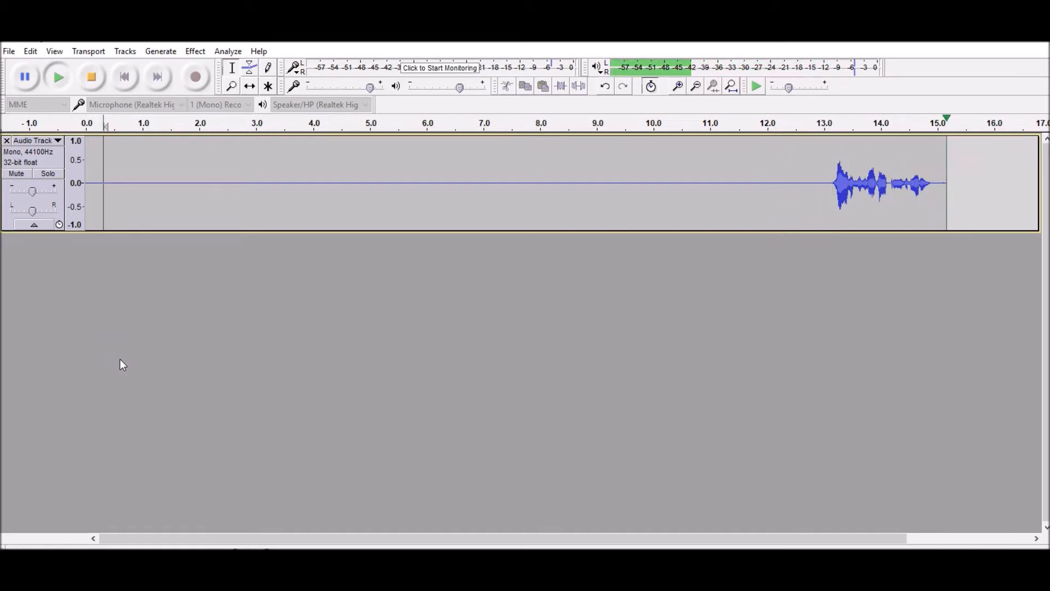
left_click(591, 432)
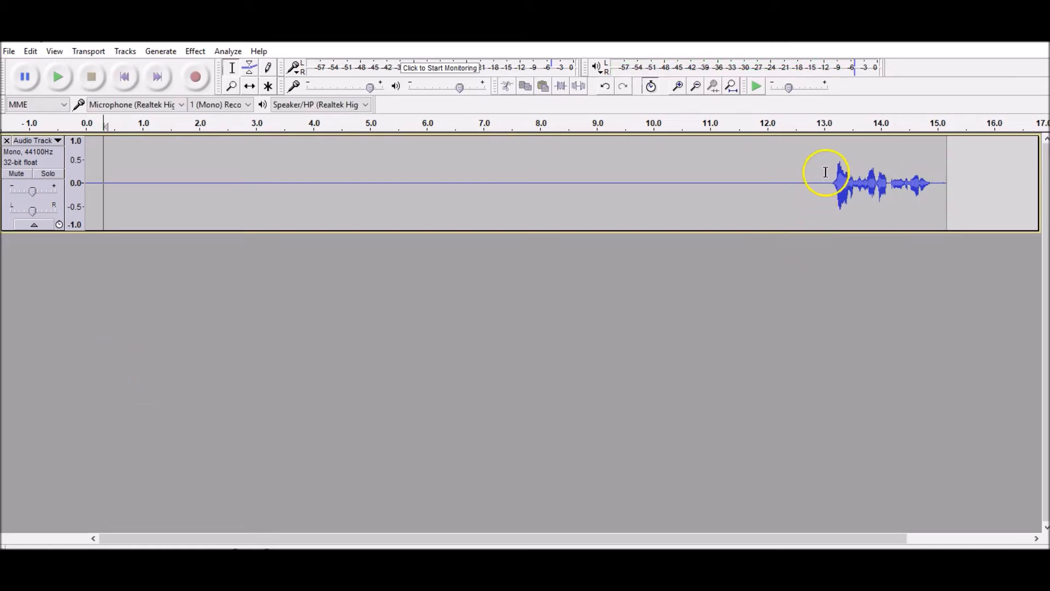
Silence the short gap before the speech between about 12.5 and 13.1 seconds, and play back about 11.6 to 13.1 seconds
left_click_drag(832, 186, 797, 191)
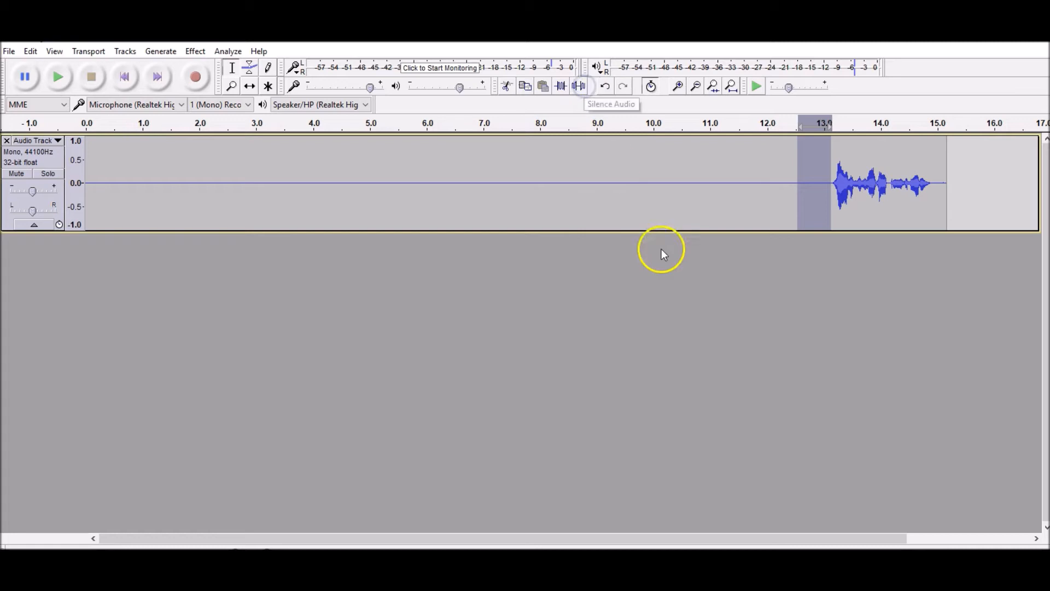
left_click(705, 335)
left_click_drag(742, 180, 828, 183)
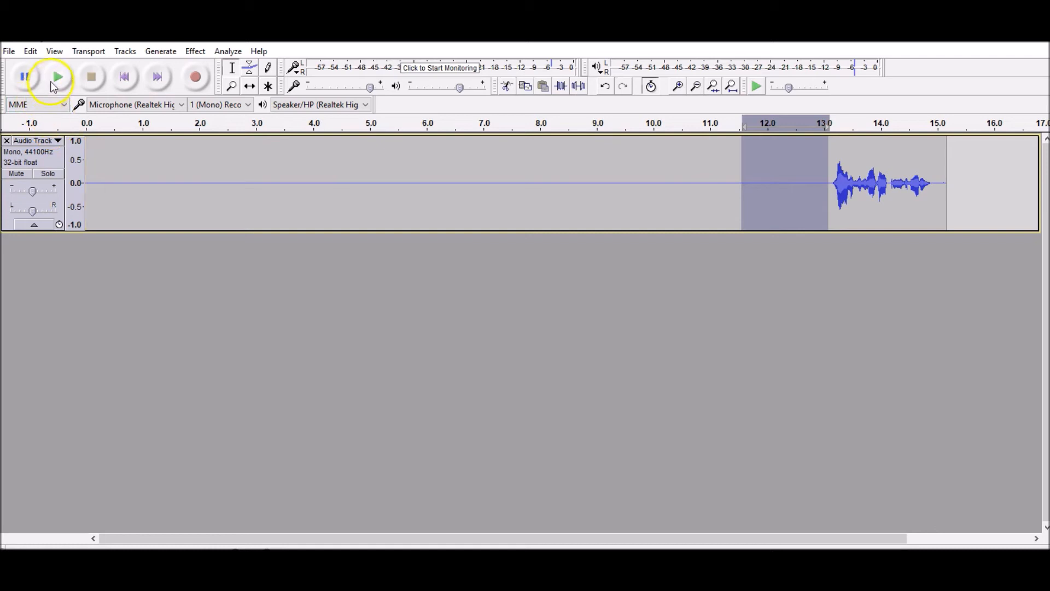
left_click(55, 81)
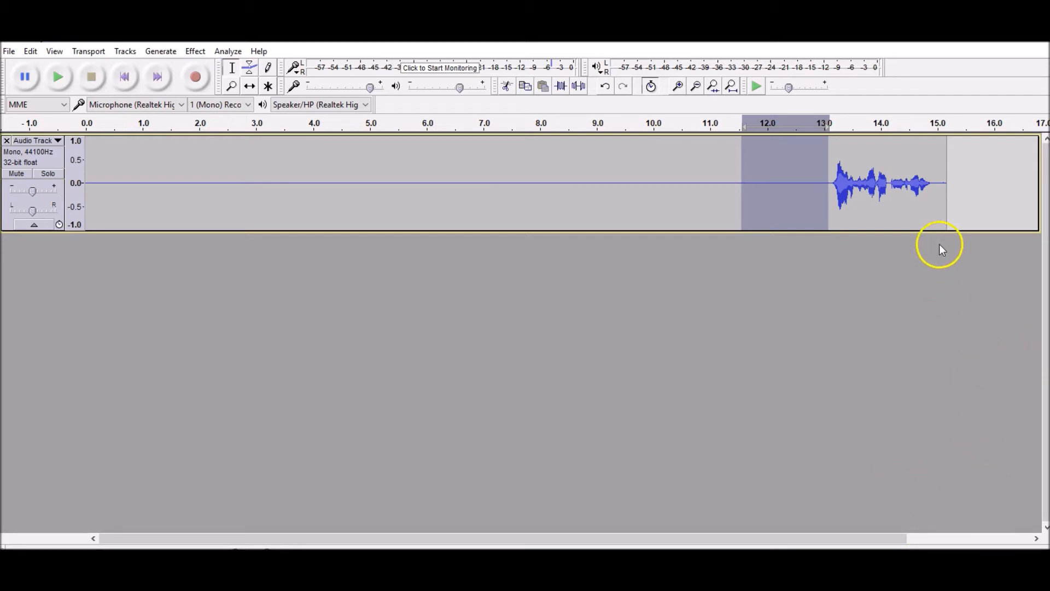
Record a second voice clip on a new track starting at about 15.3 seconds, just after the first clip
left_click(954, 213)
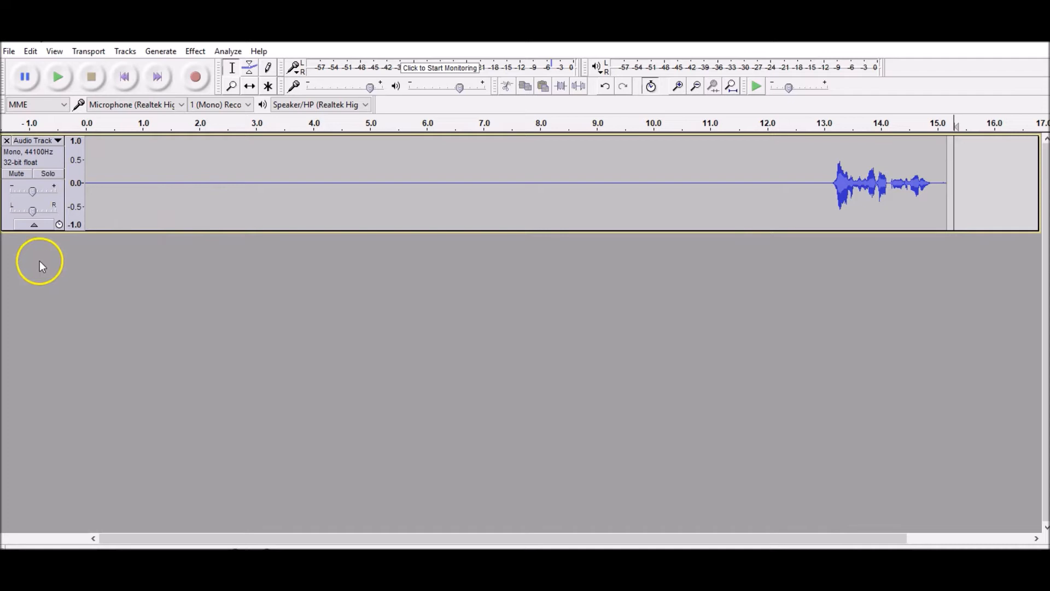
left_click(203, 84)
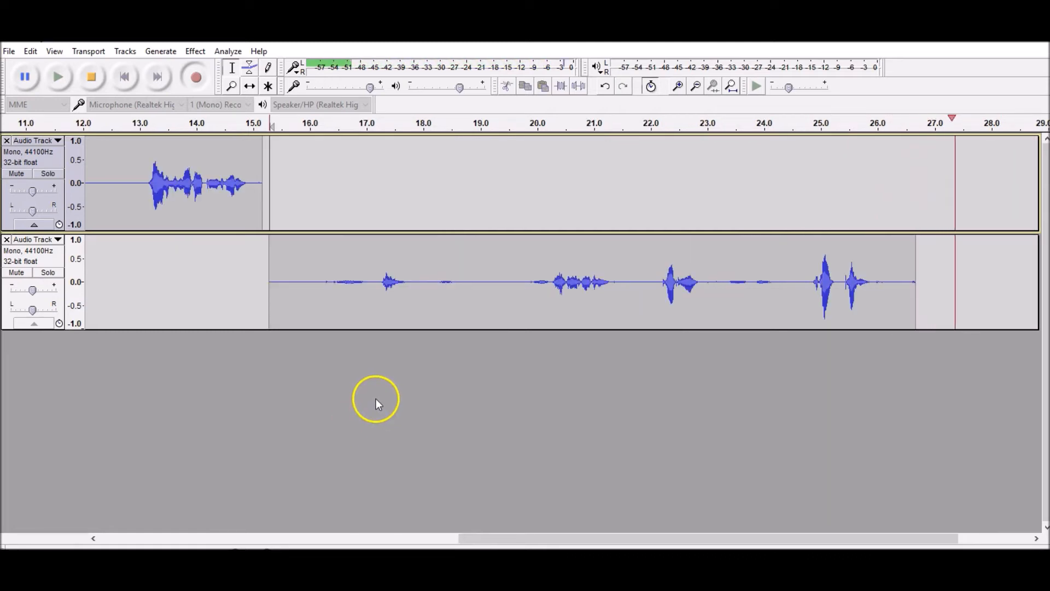
left_click(88, 78)
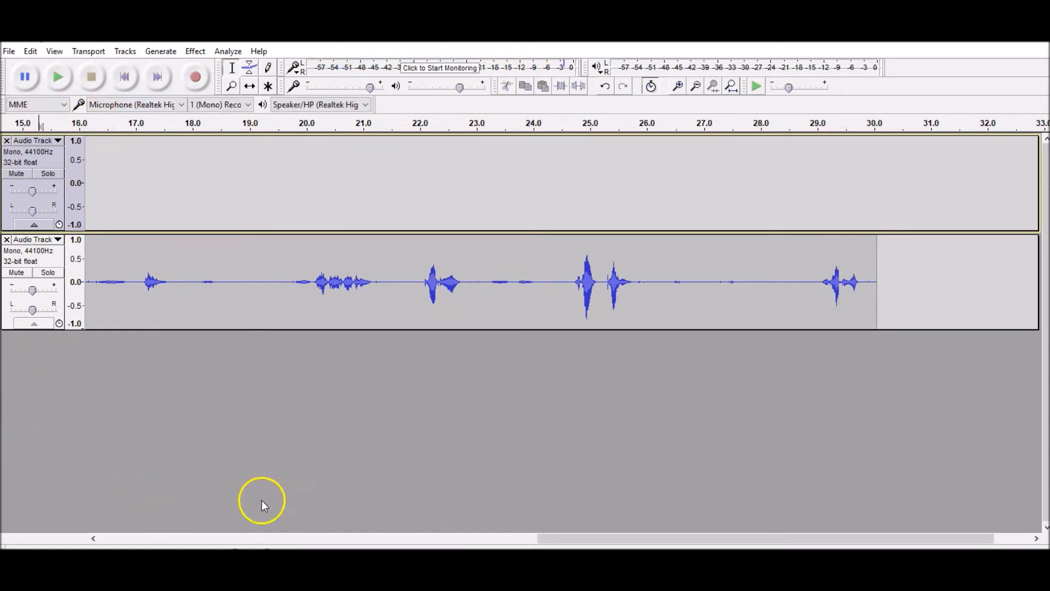
Play the second recording from about 15.9 seconds through its speech to listen for background noise
left_click_drag(581, 536, 523, 536)
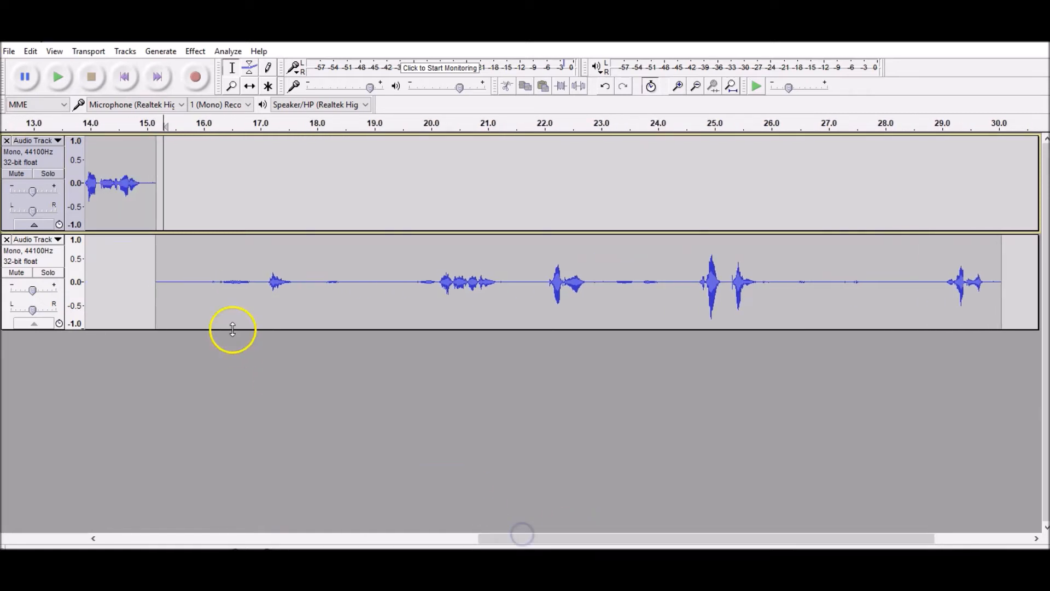
left_click(200, 264)
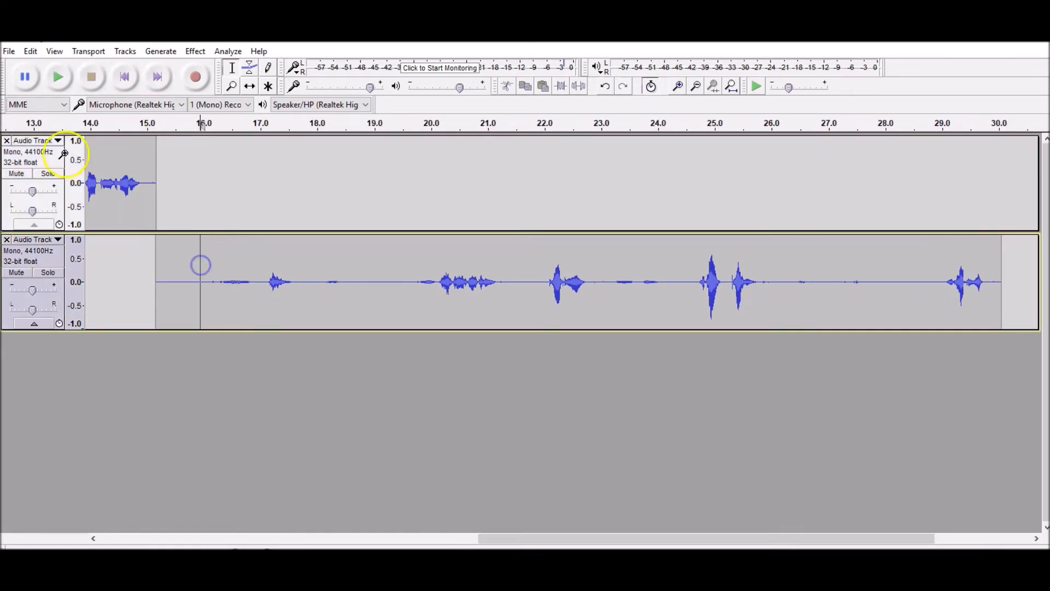
left_click(47, 76)
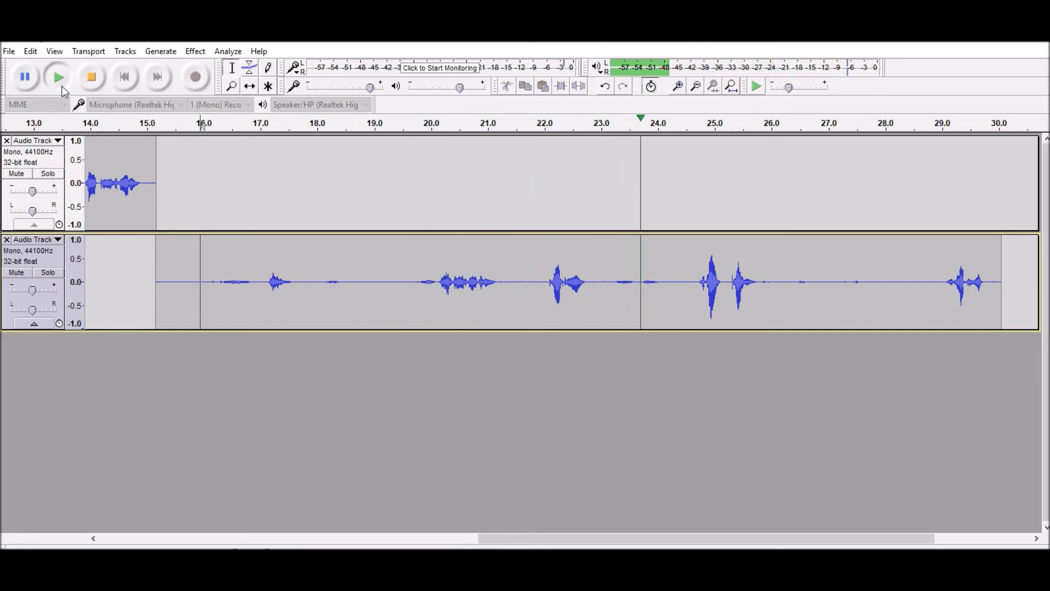
left_click(91, 77)
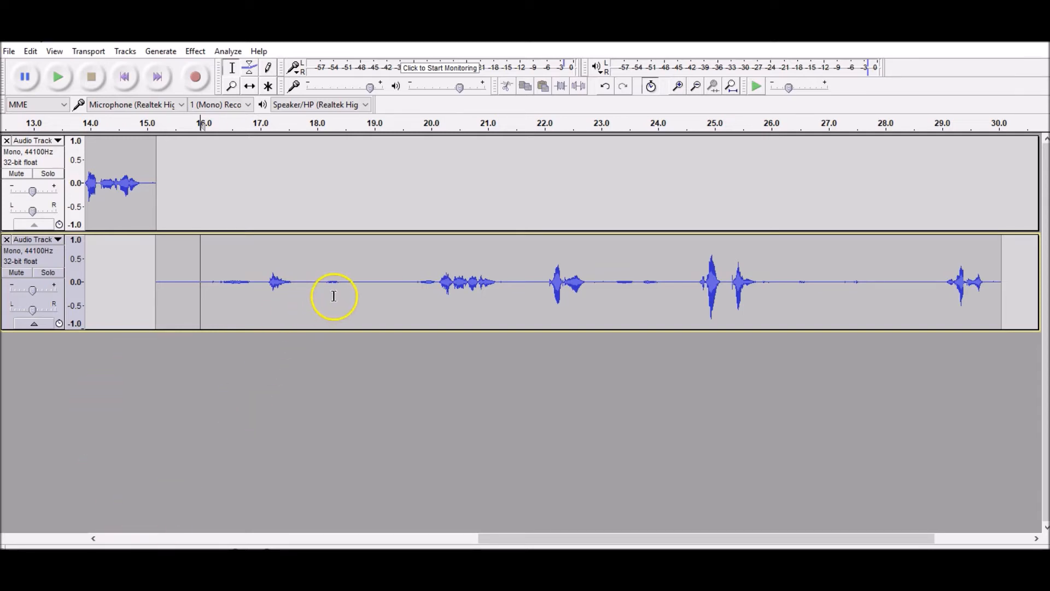
Capture a Noise Reduction profile from the second track's noise section between about 15.8 and 18.8 seconds
left_click_drag(365, 284, 191, 297)
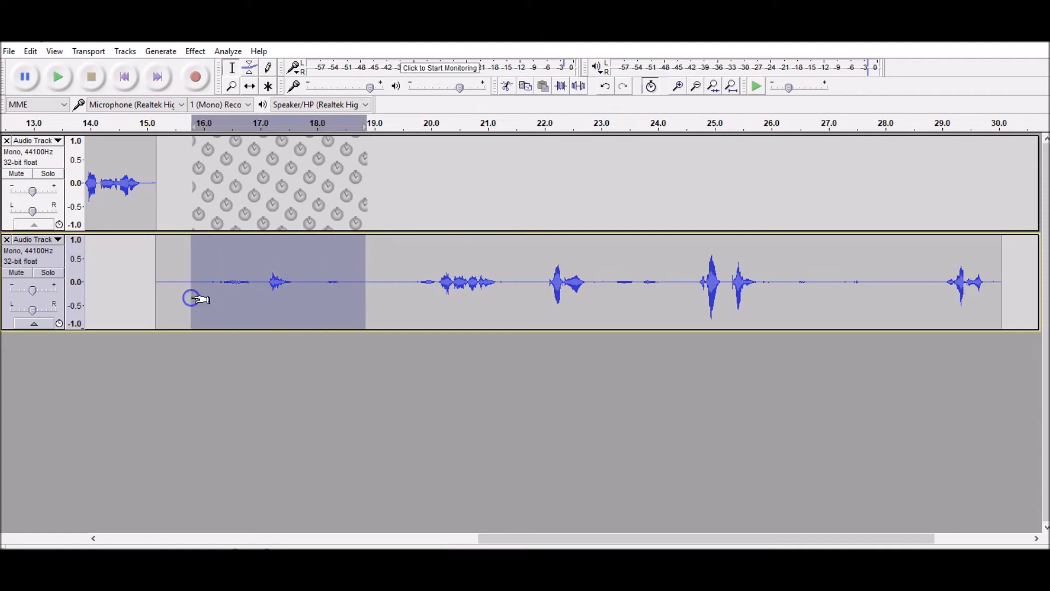
left_click(195, 51)
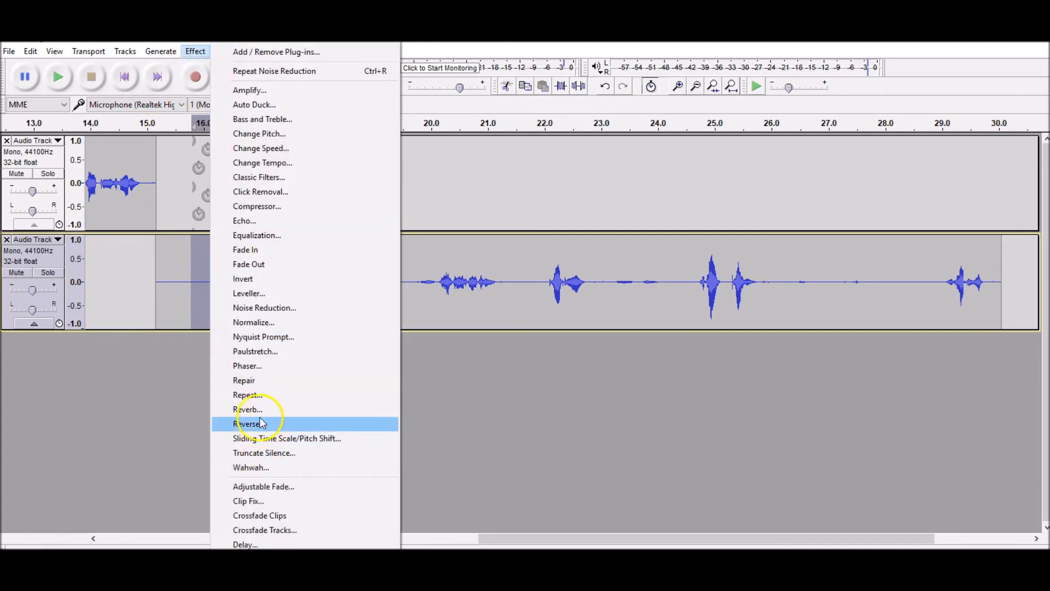
left_click(257, 308)
left_click(529, 254)
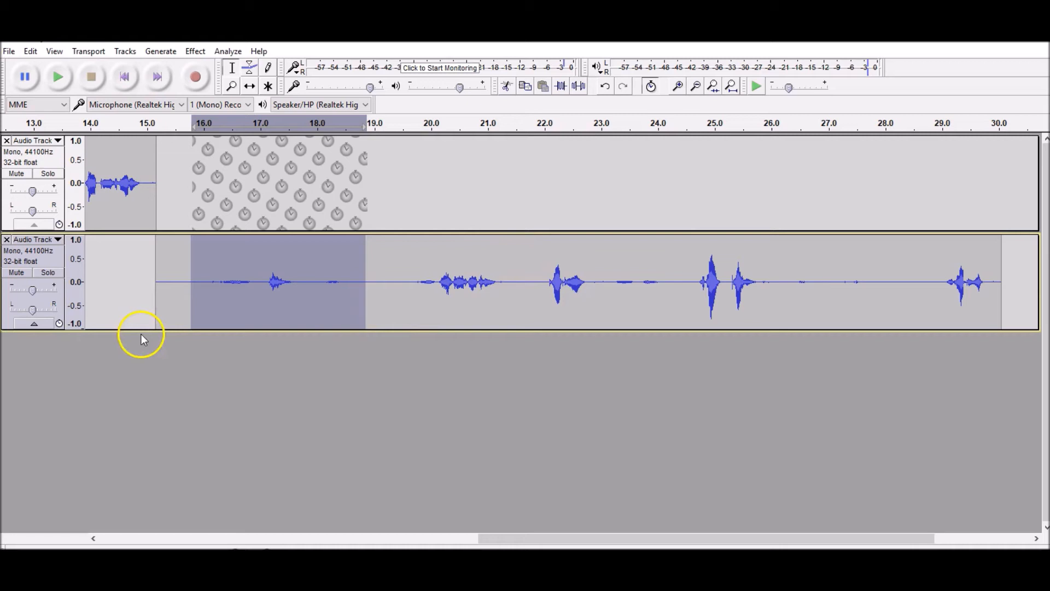
Apply Noise Reduction to the whole second track at 21 dB, sensitivity 8.00 and frequency smoothing 2
left_click(48, 262)
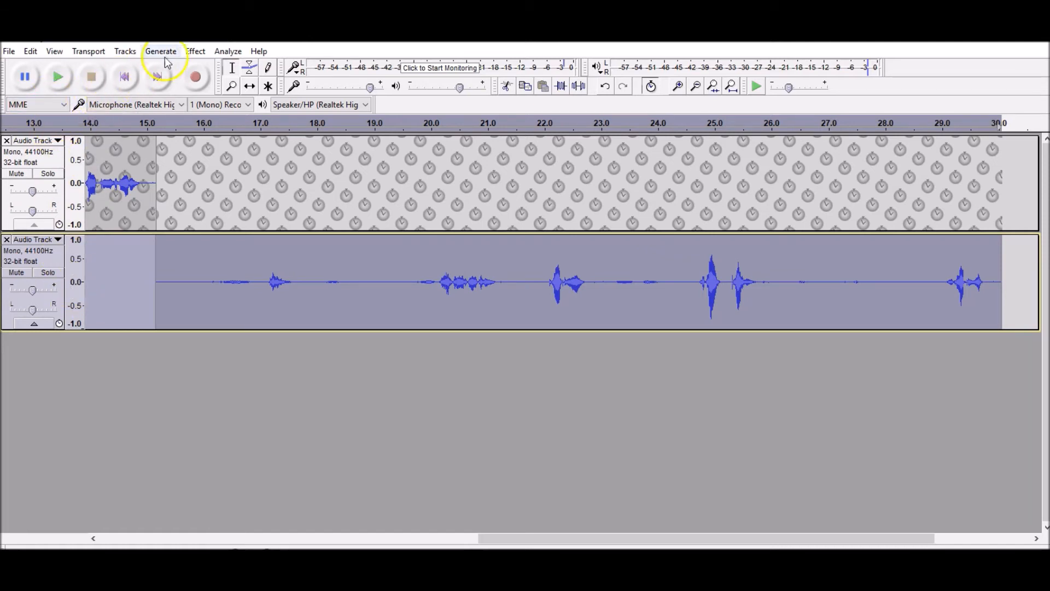
left_click(196, 51)
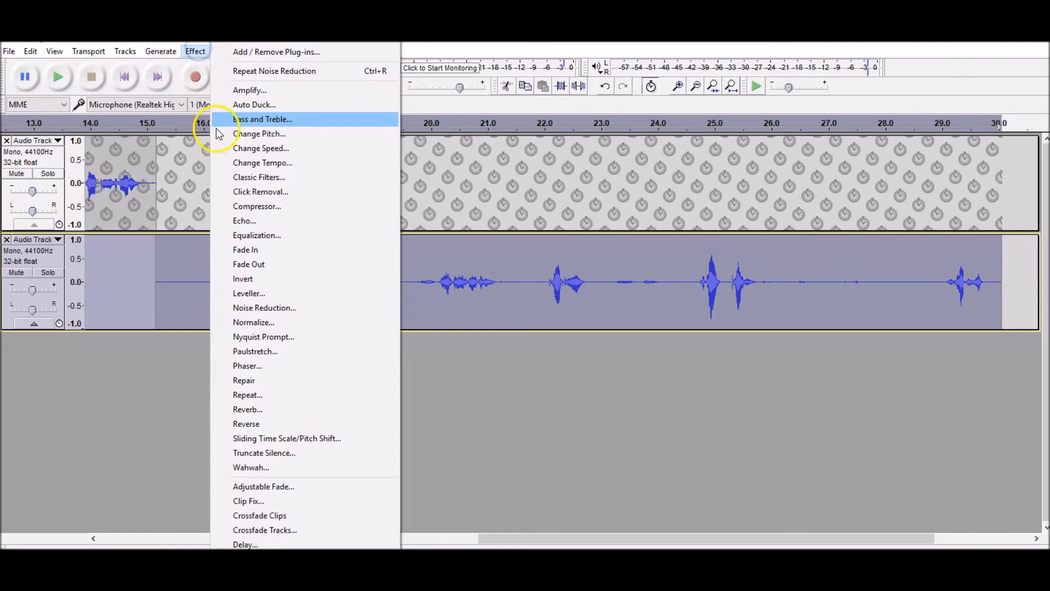
left_click(241, 307)
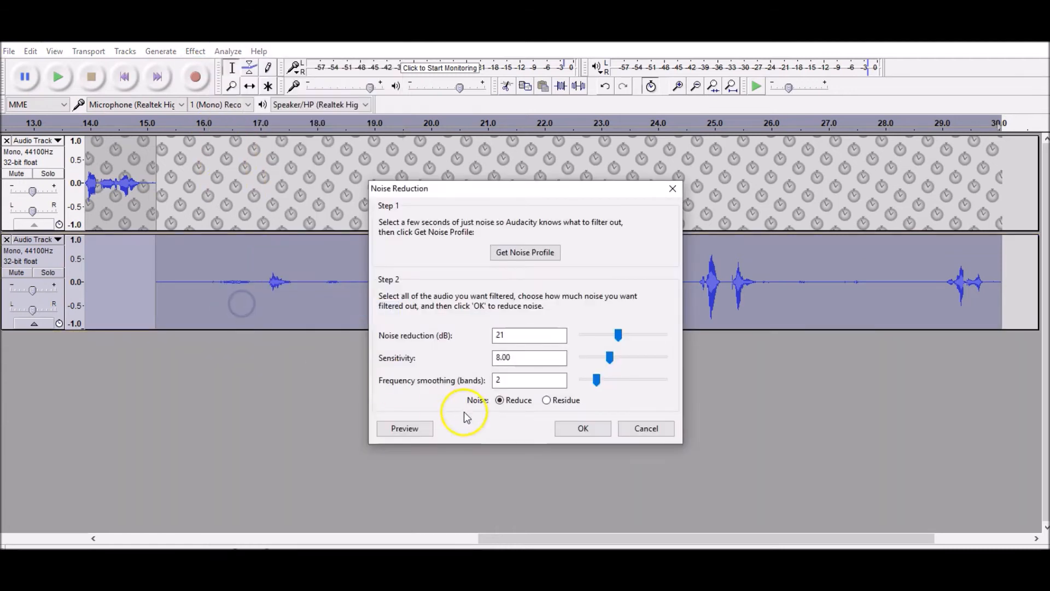
left_click(593, 429)
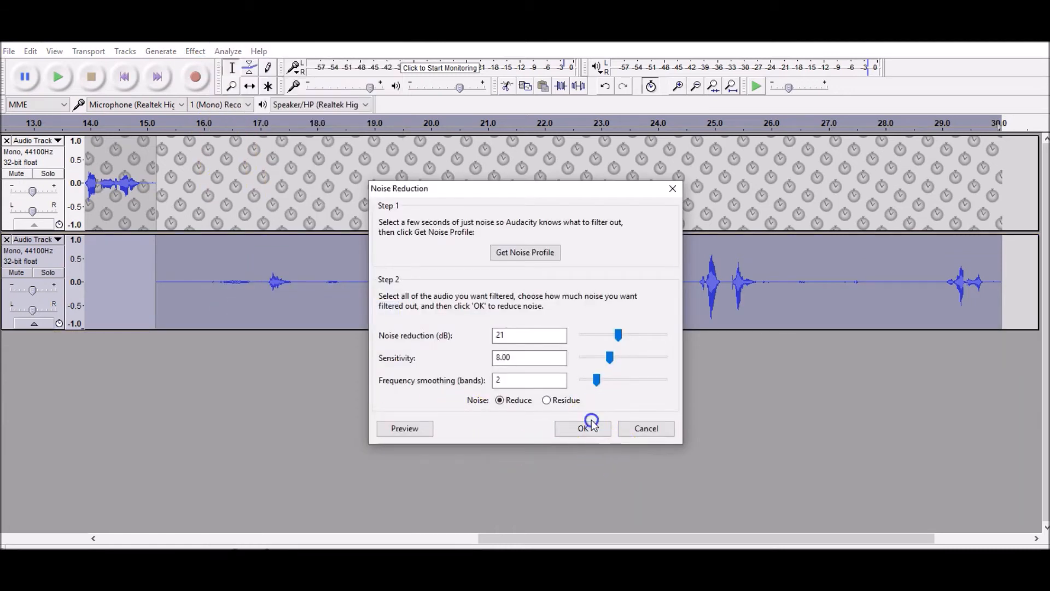
left_click(595, 429)
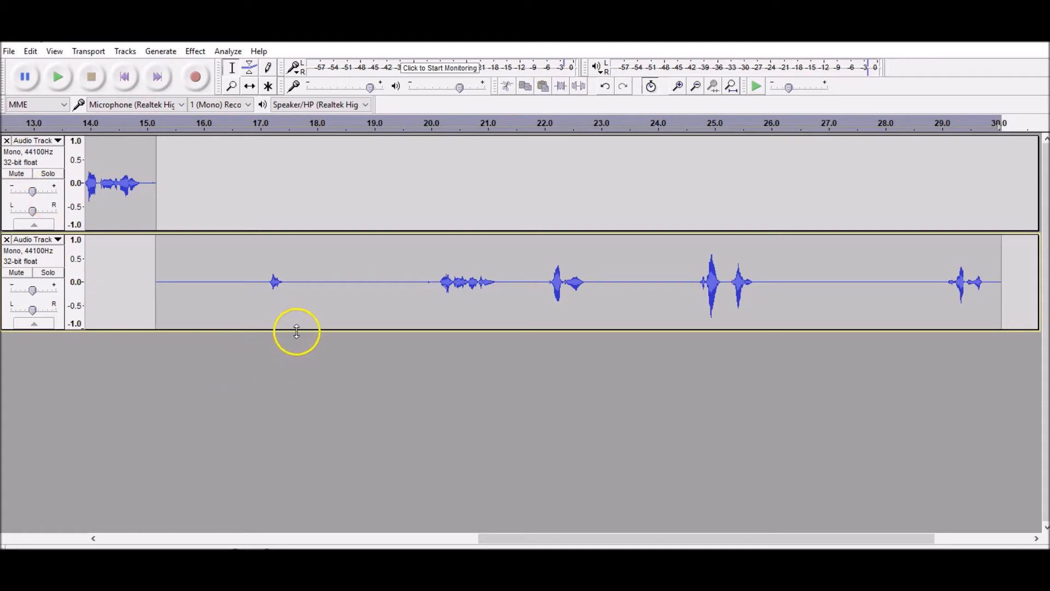
Silence the leftover noise between about 17.0 and 17.8 seconds on the second track, and play it back from about 16.4 seconds
left_click_drag(306, 285, 258, 286)
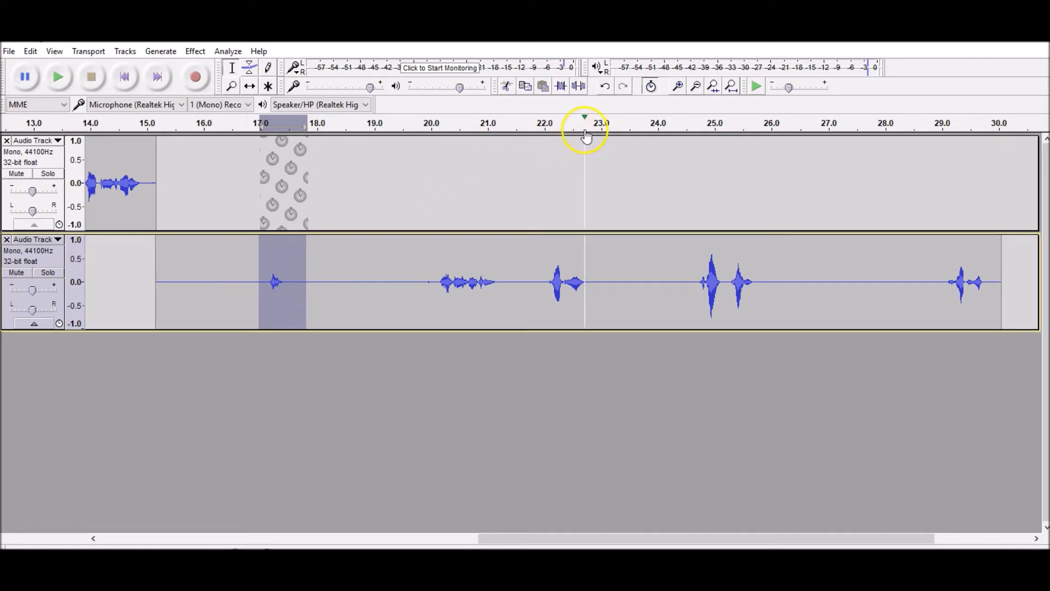
left_click(578, 87)
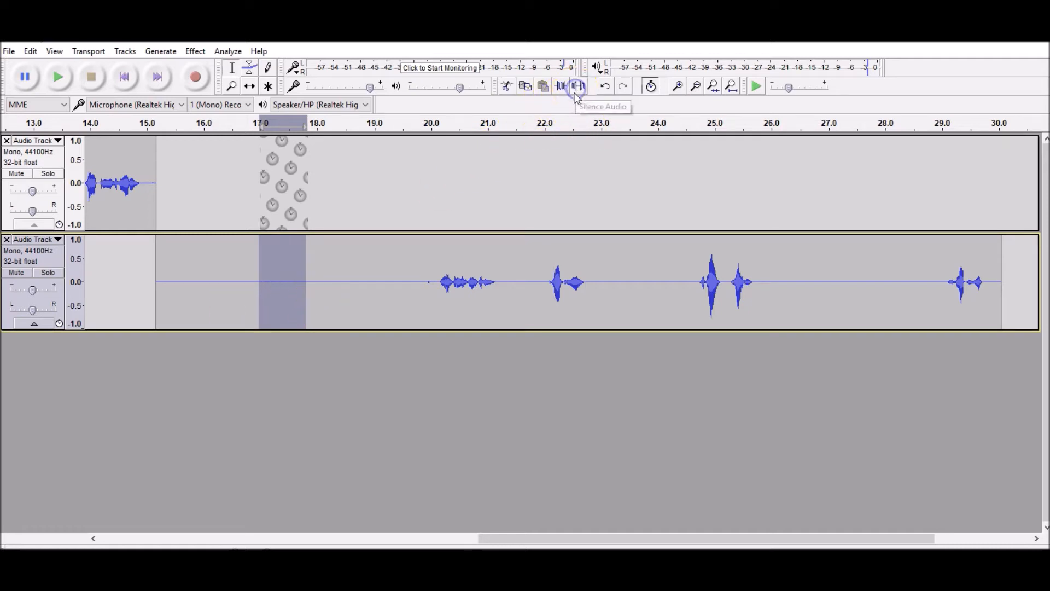
left_click(227, 288)
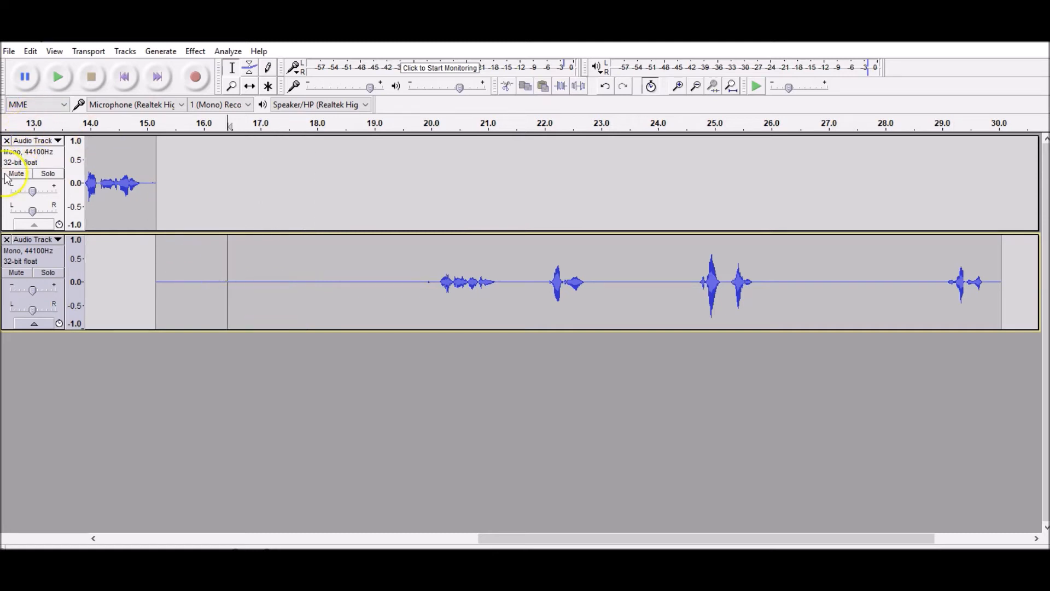
left_click(60, 76)
left_click(172, 274)
Move the speech between about 19.1 and 30.0 seconds from the second track to about 15.3 seconds on the first, and remove the second track
left_click_drag(378, 286, 1001, 363)
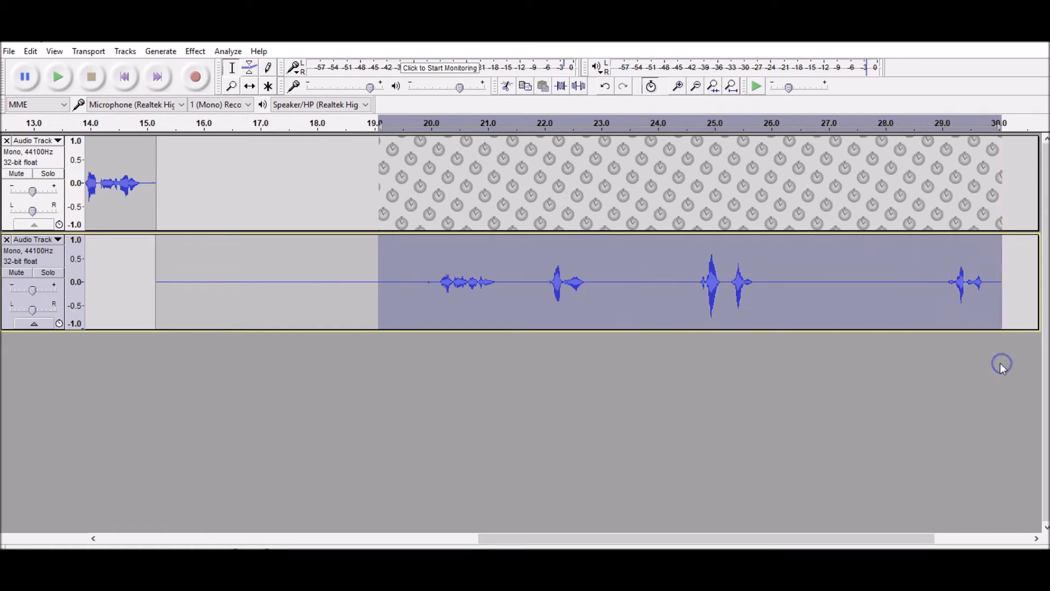
left_click(32, 52)
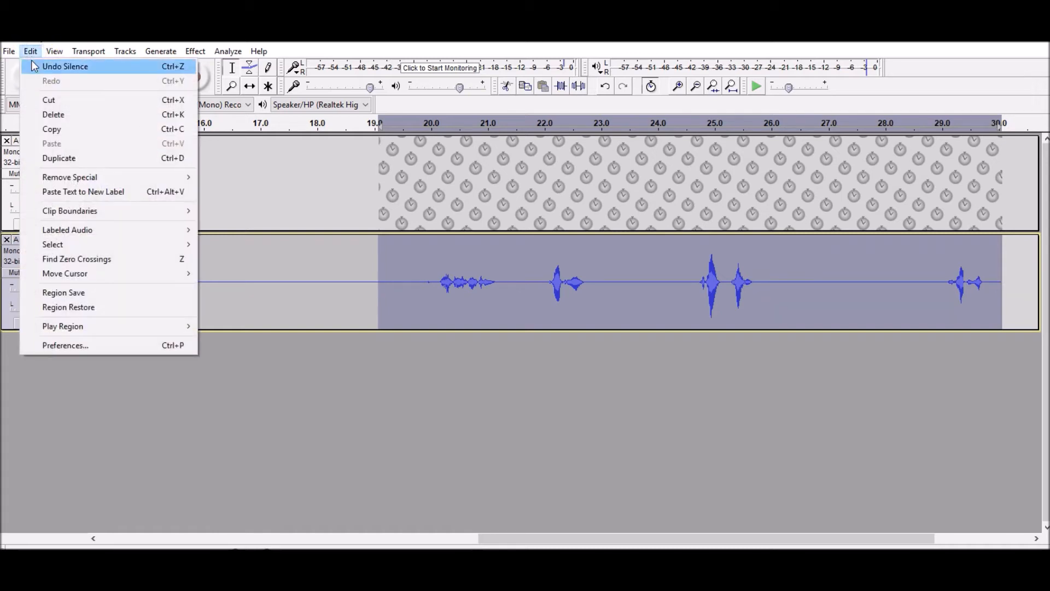
left_click(43, 102)
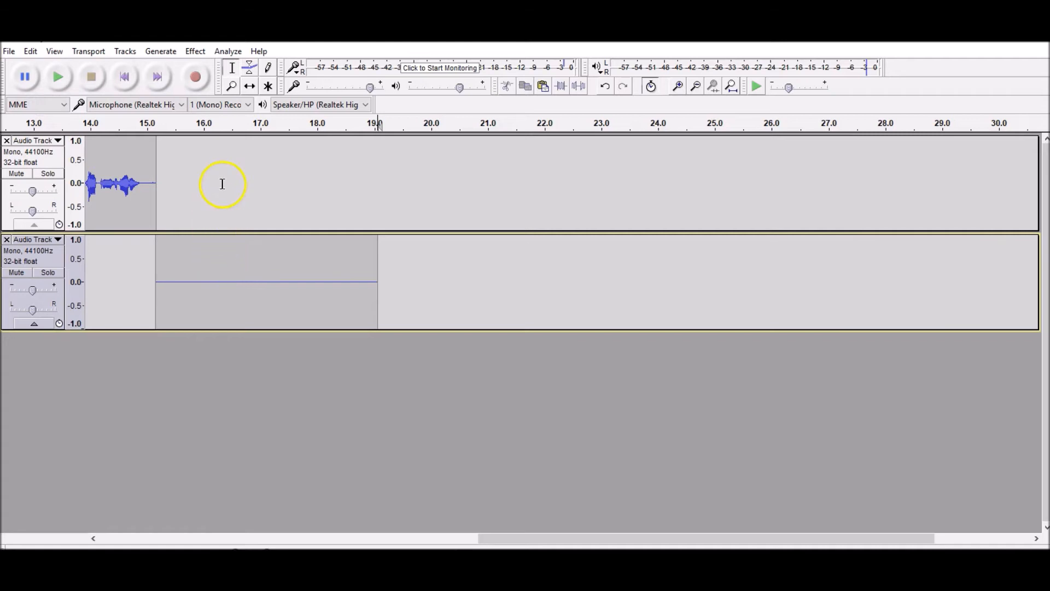
left_click(164, 163)
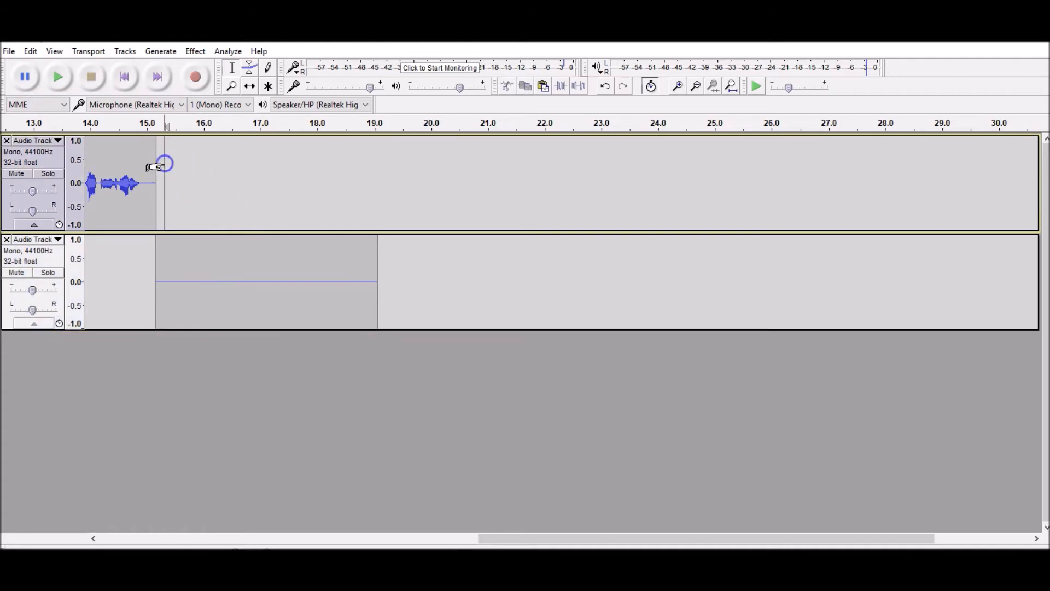
left_click(29, 52)
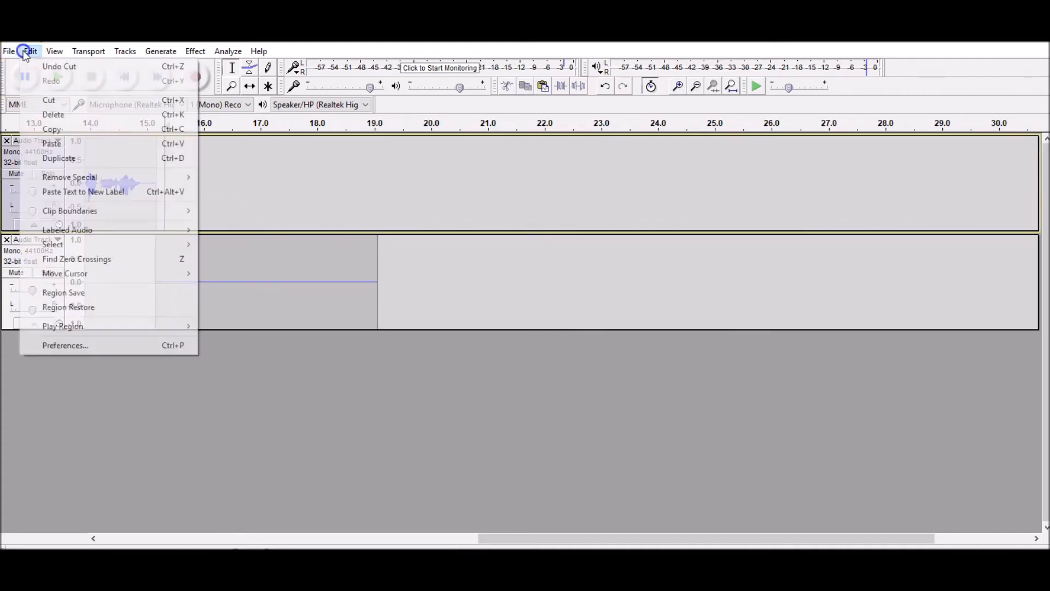
left_click(52, 143)
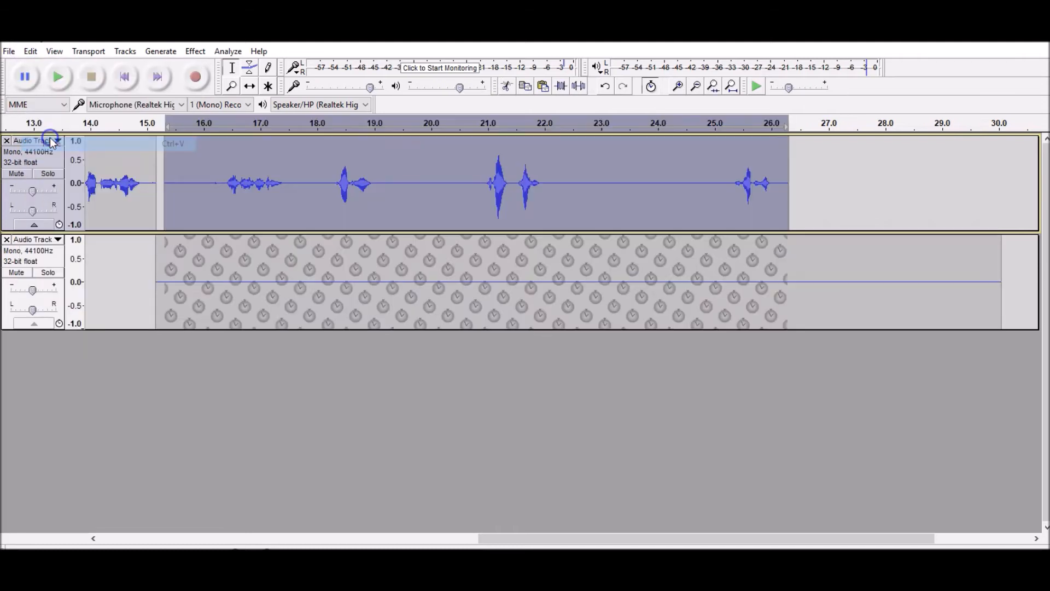
left_click(111, 304)
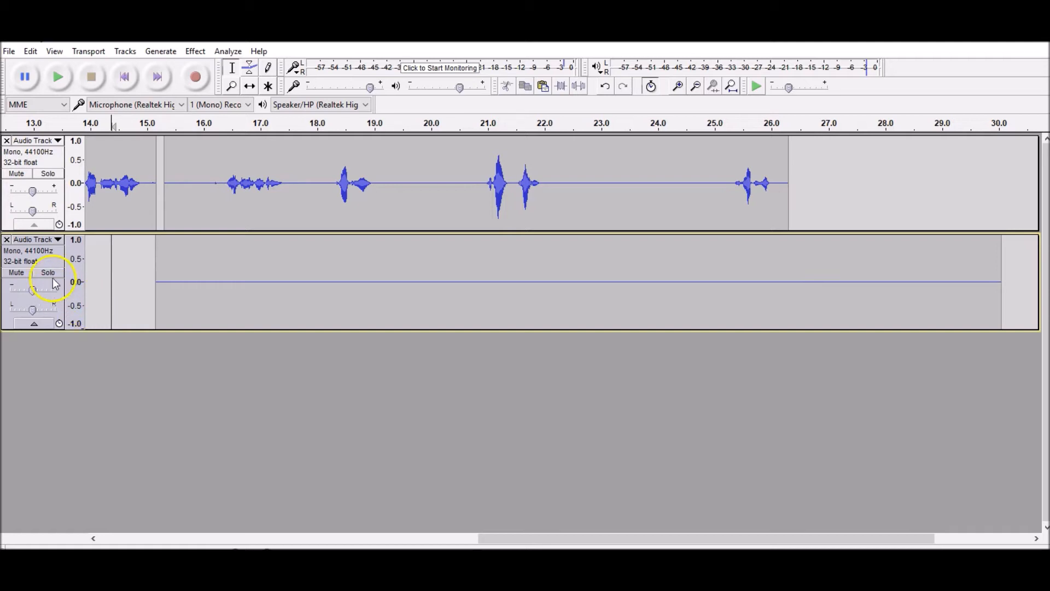
left_click(6, 241)
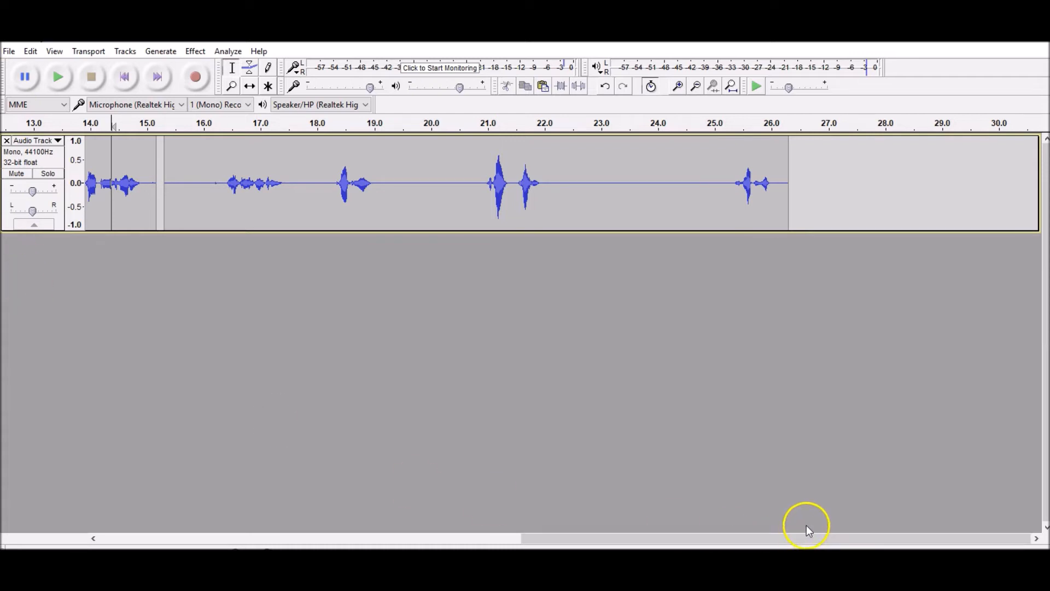
Delete the silent opening of the remaining track, from its start to about 10.1 seconds
left_click_drag(779, 538, 356, 534)
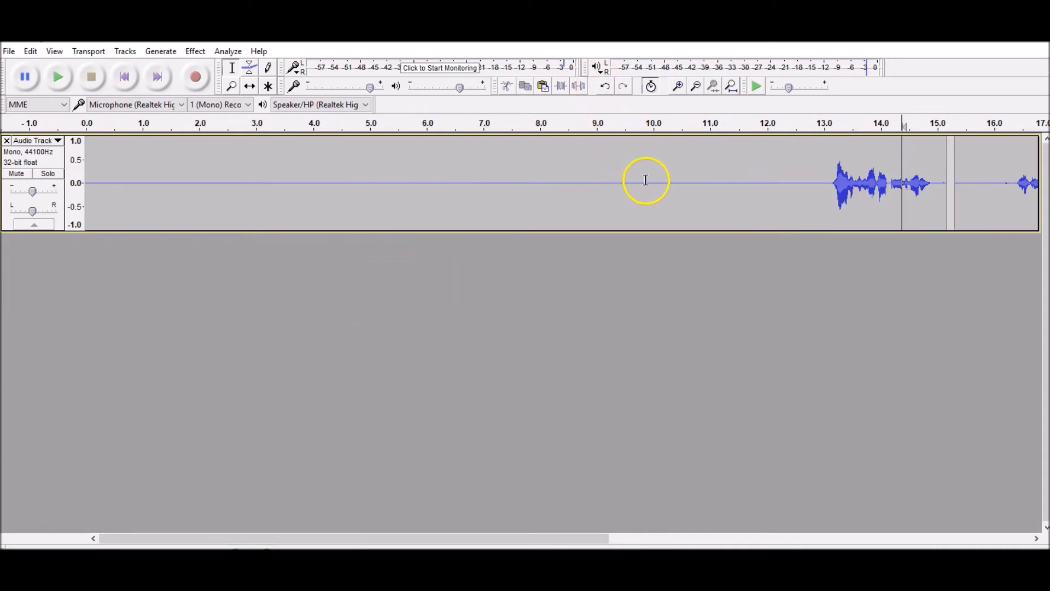
mouse_move(662, 173)
left_mouse_down()
mouse_move(640, 185)
mouse_move(46, 237)
left_mouse_up()
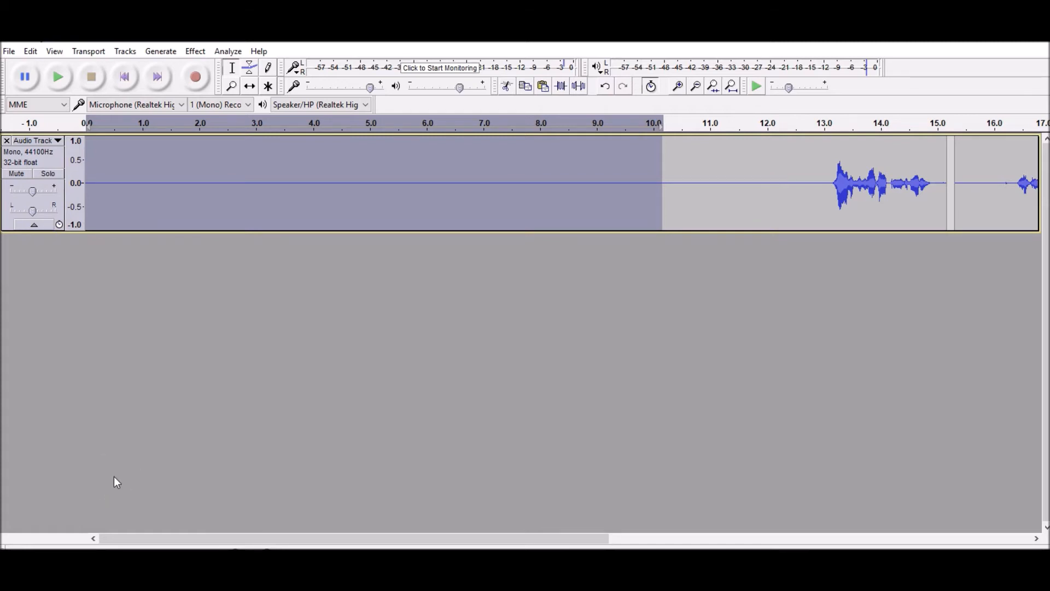
key("Delete")
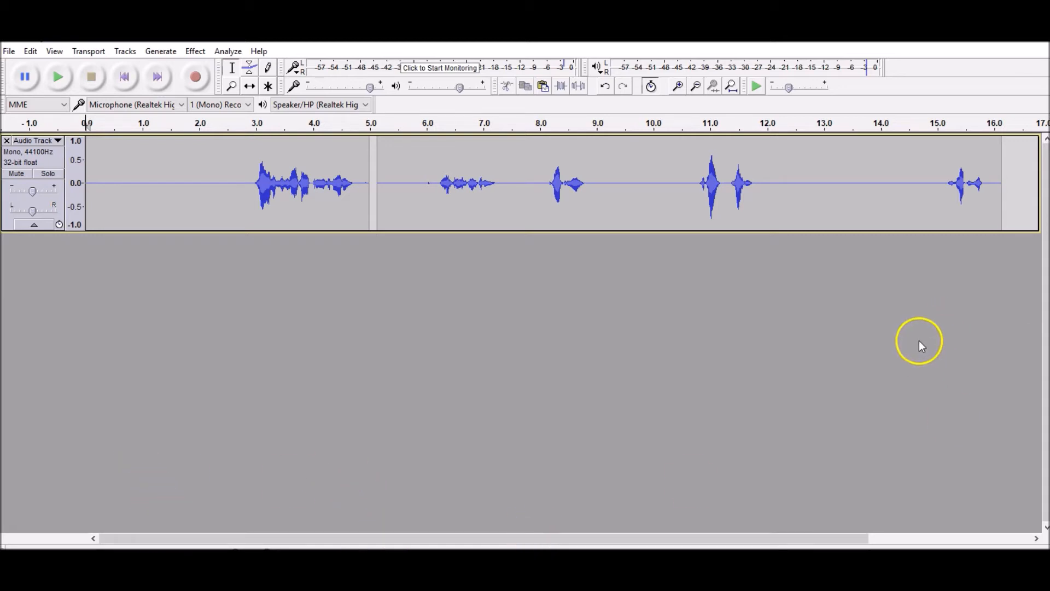
Record another voice clip about 9 seconds long on a new track, starting just after the end of the existing audio
left_click(1010, 193)
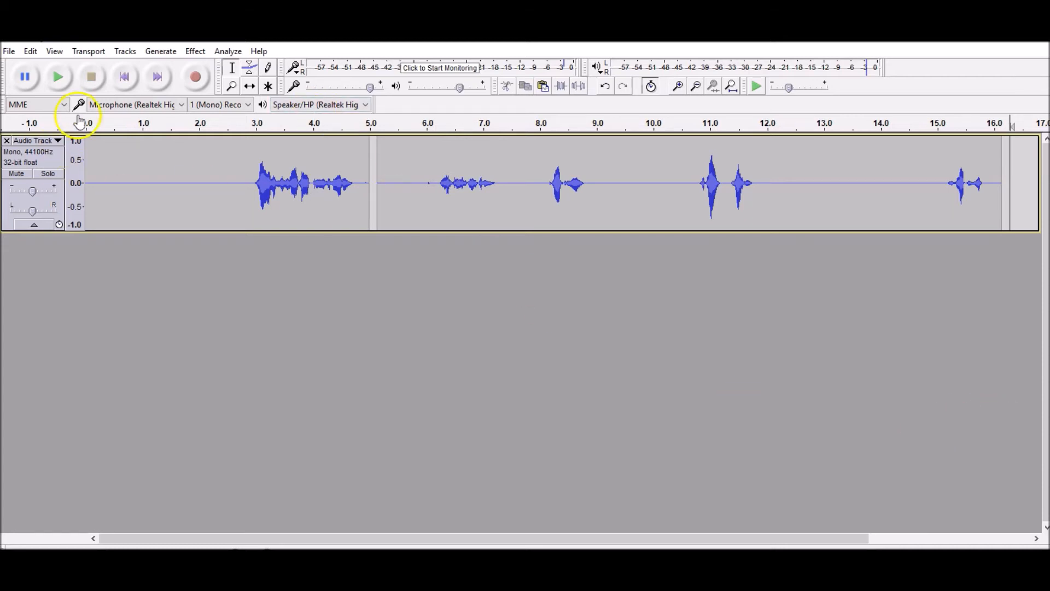
left_click(195, 78)
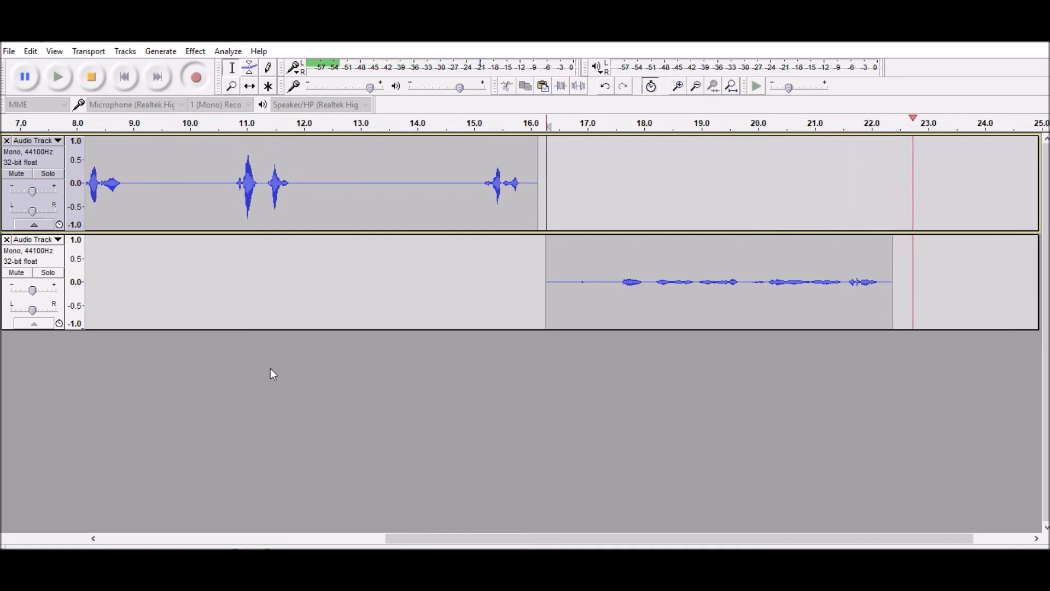
left_click(91, 77)
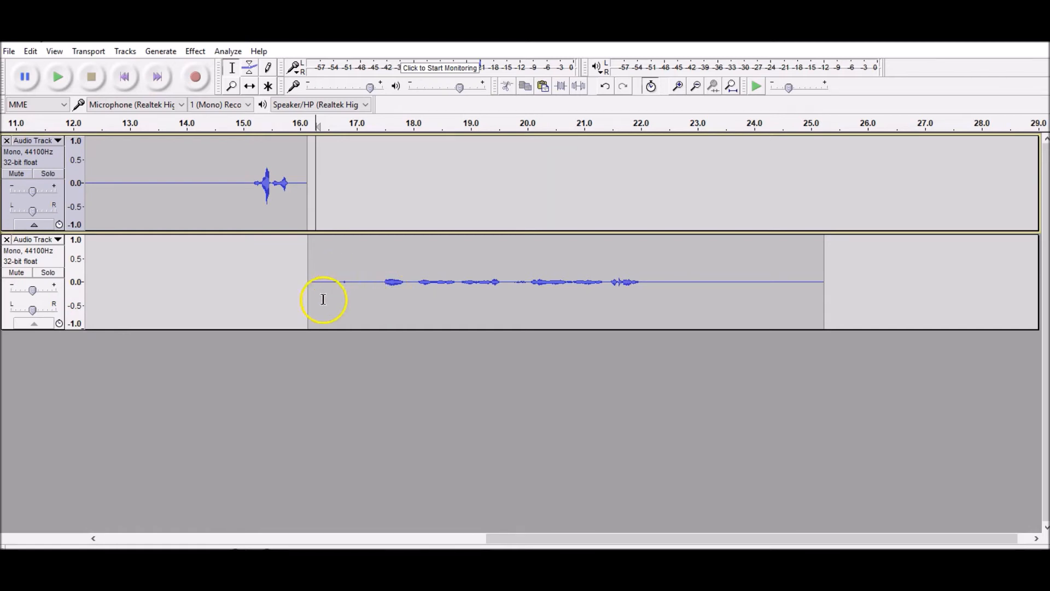
Capture a Noise Reduction profile from the new recording's noise section between about 16.2 and 17.3 seconds
left_click_drag(312, 281, 374, 280)
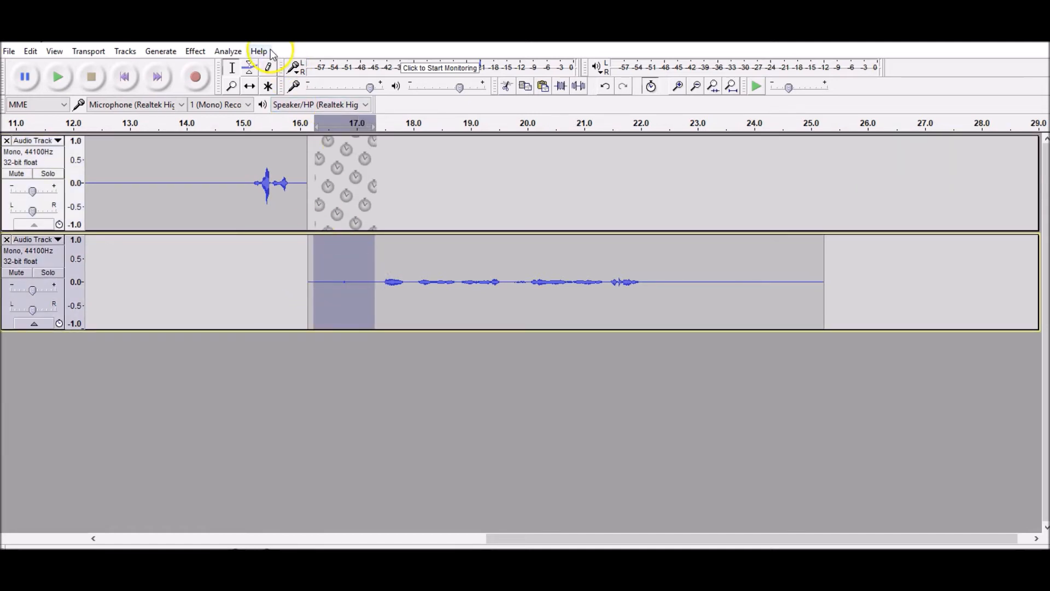
left_click(195, 50)
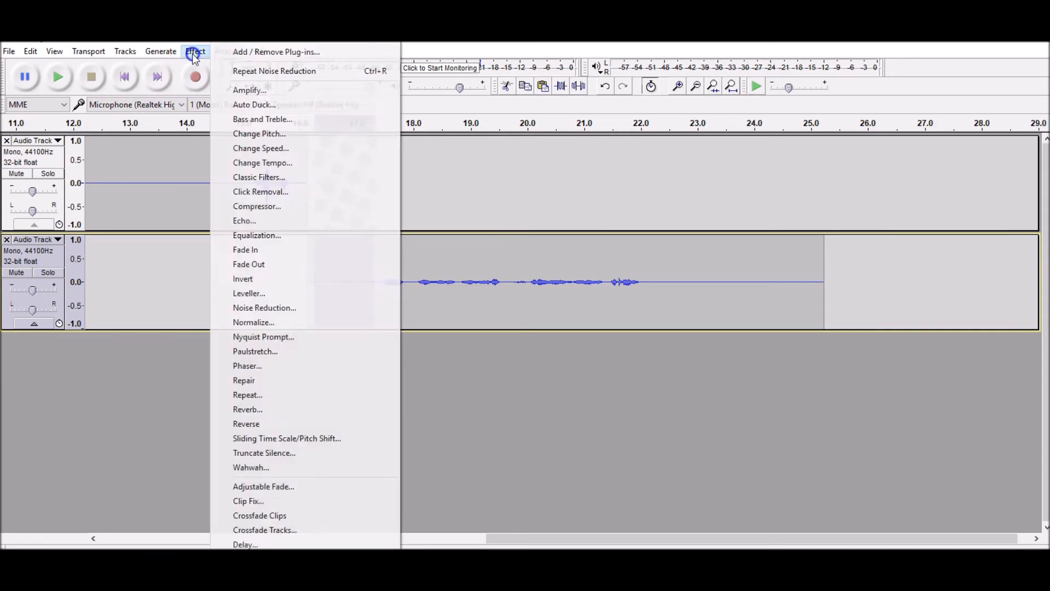
left_click(251, 308)
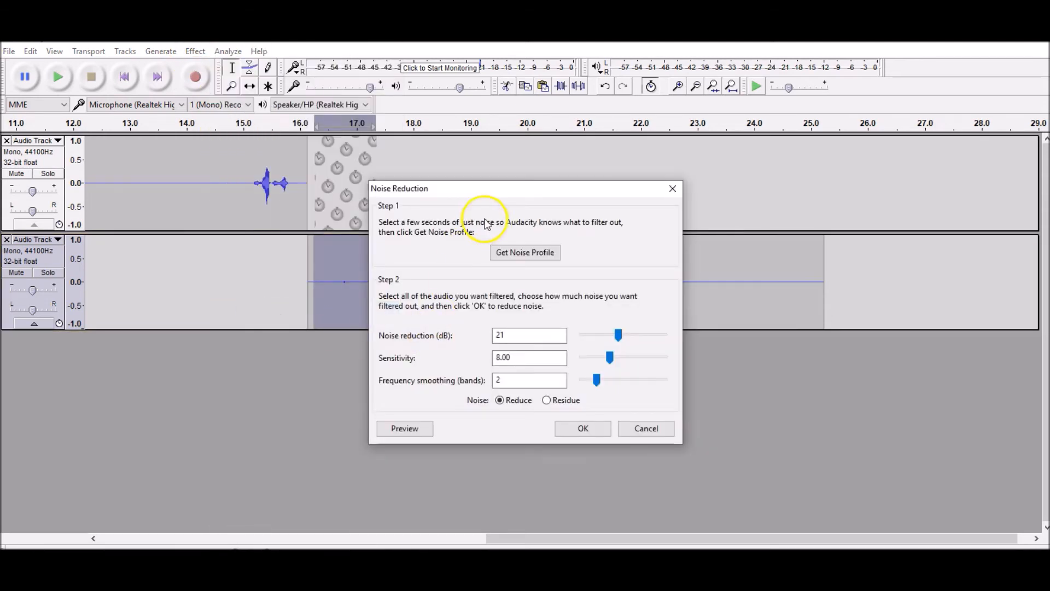
left_click(526, 253)
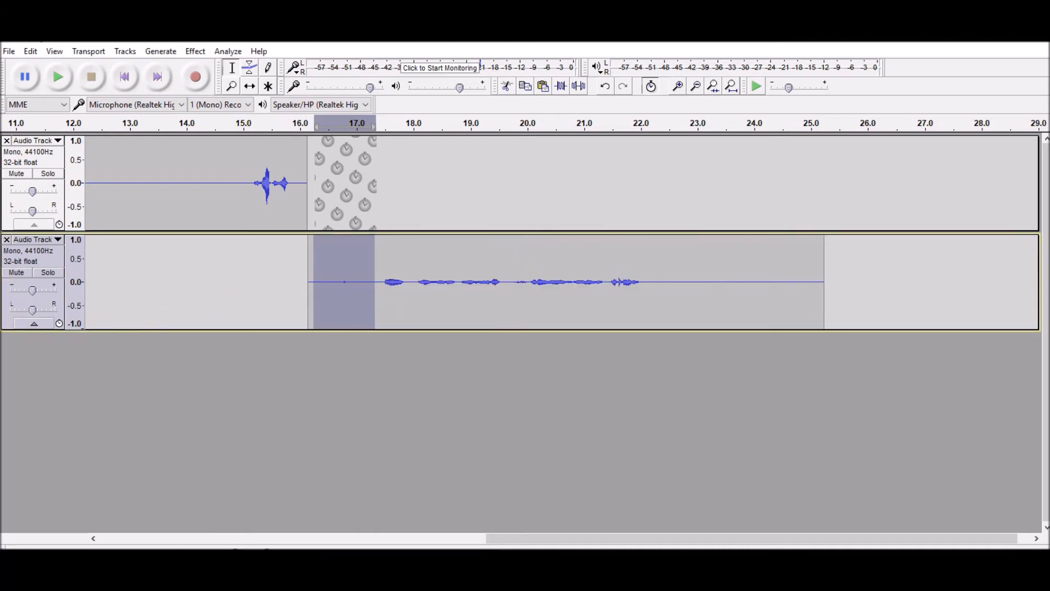
Apply Noise Reduction to the whole new recording at 21 dB, sensitivity 8.00 and frequency smoothing 2
left_click(52, 260)
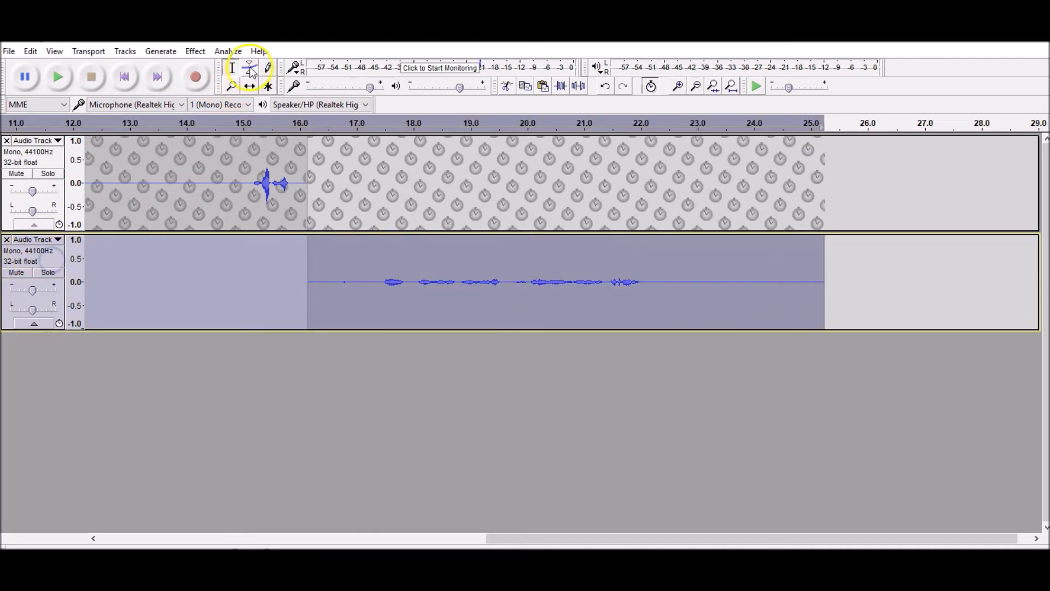
left_click(196, 51)
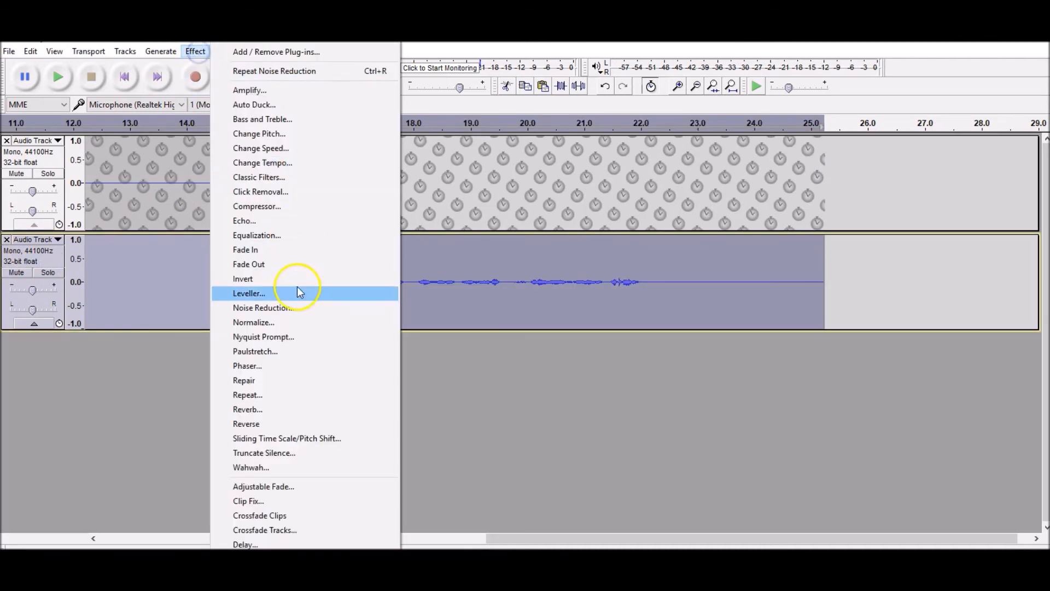
left_click(294, 307)
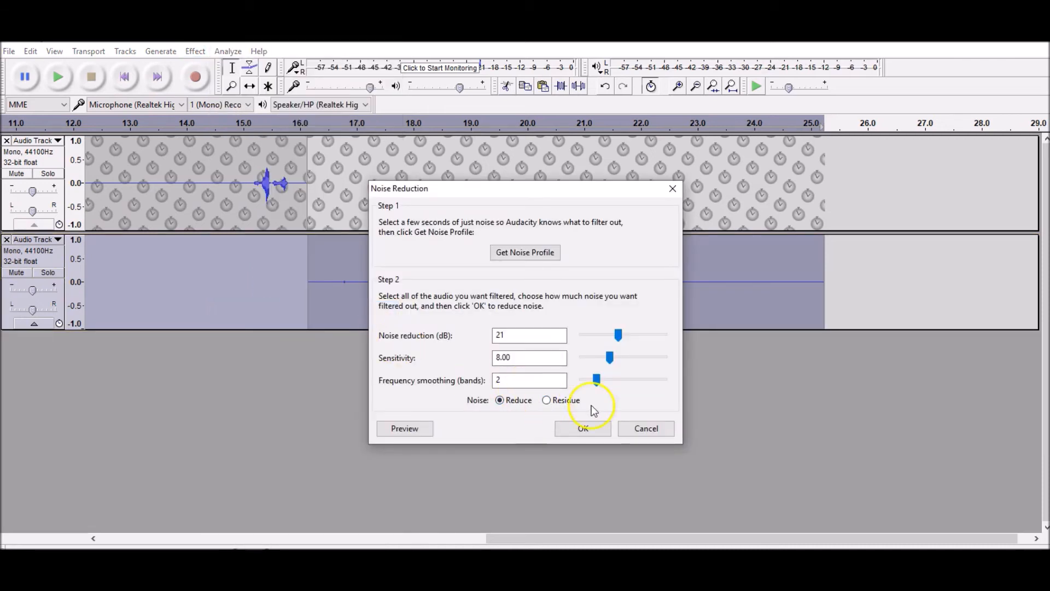
left_click(596, 433)
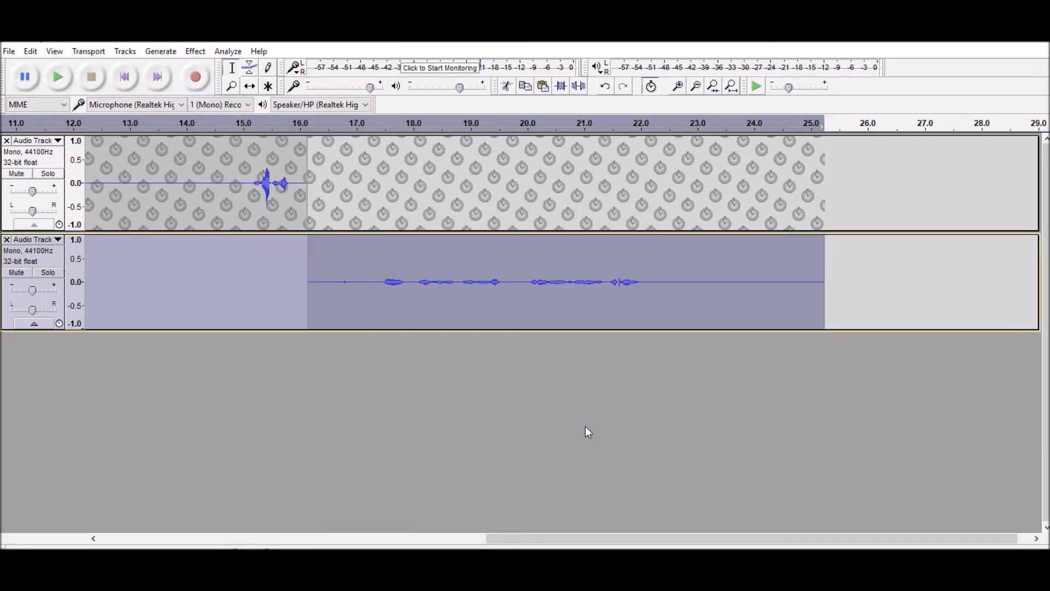
Move the new recording's speech between about 17.2 and 23.5 seconds to about 16.2 seconds on the first track, and remove the second track
left_click(329, 271)
left_click_drag(365, 279, 726, 282)
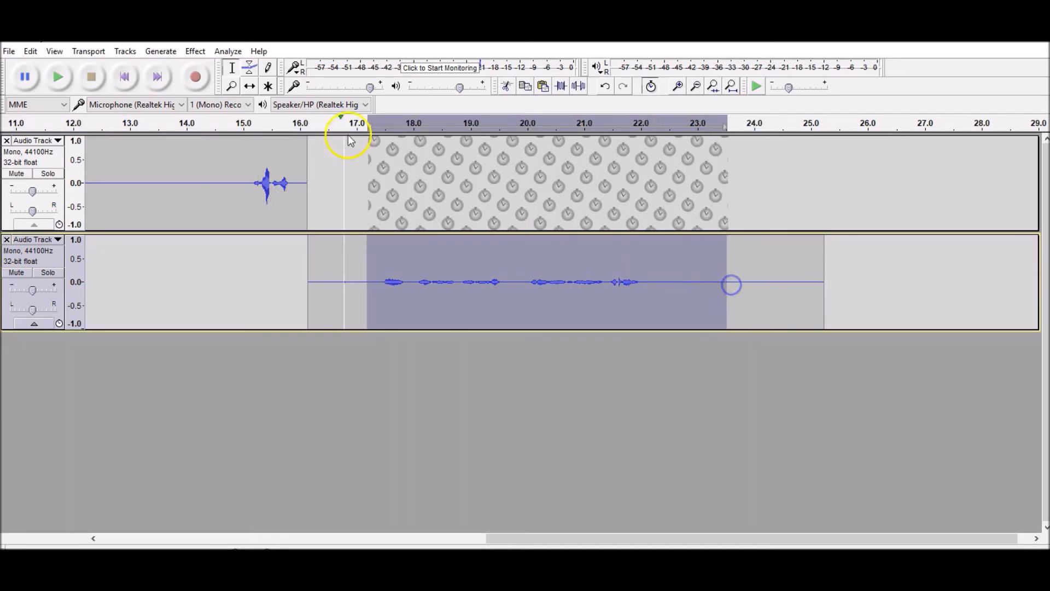
left_click(30, 51)
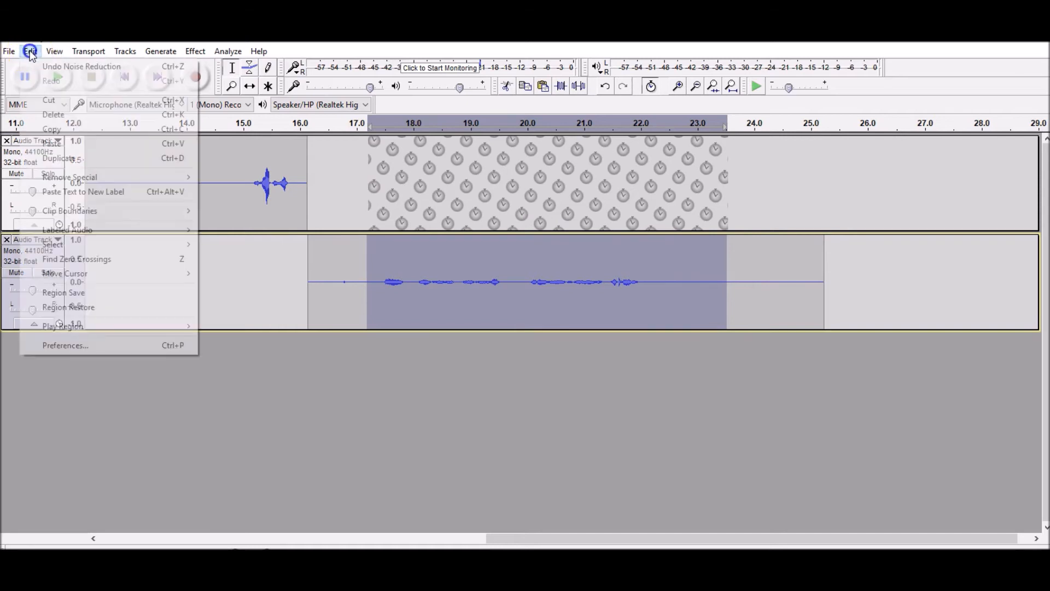
left_click(51, 99)
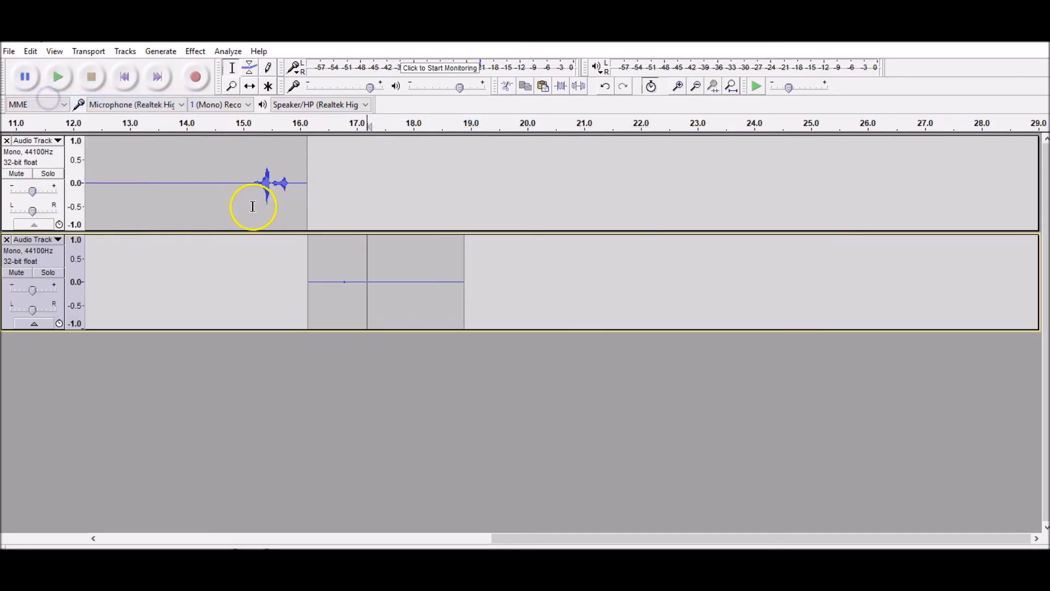
left_click(312, 171)
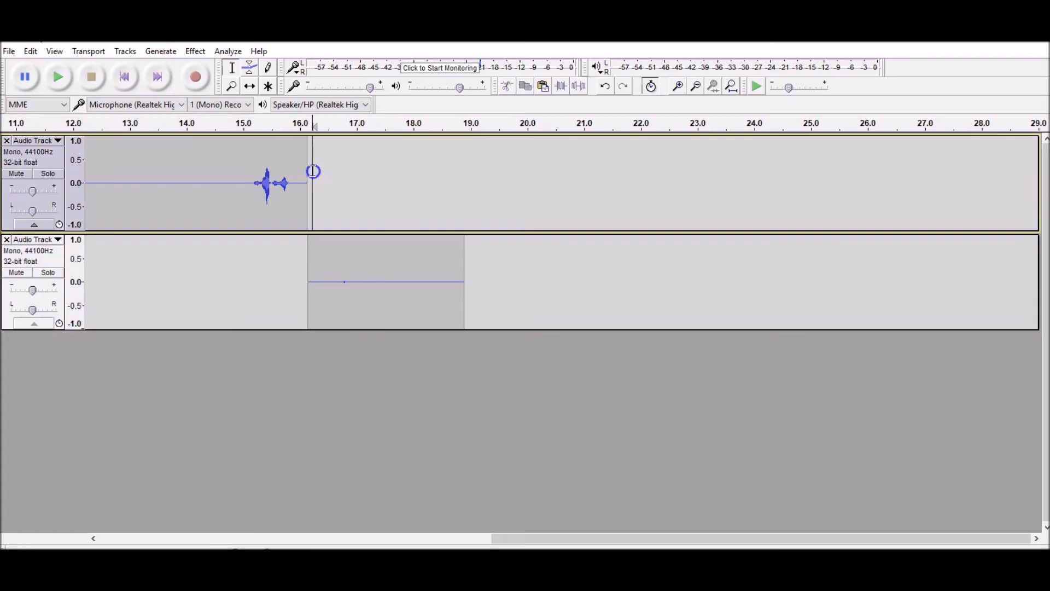
left_click(31, 51)
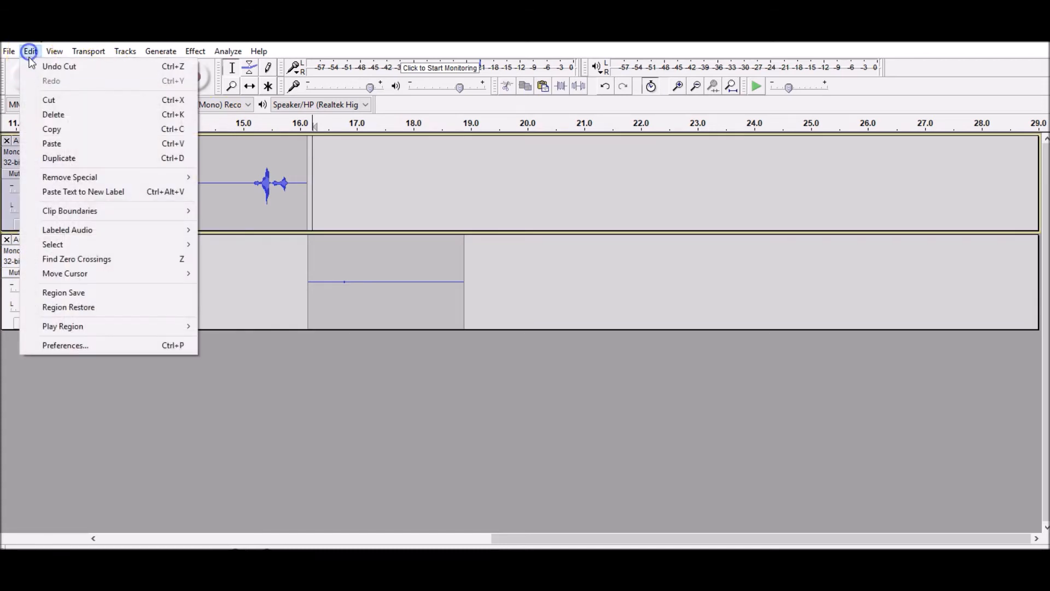
left_click(54, 145)
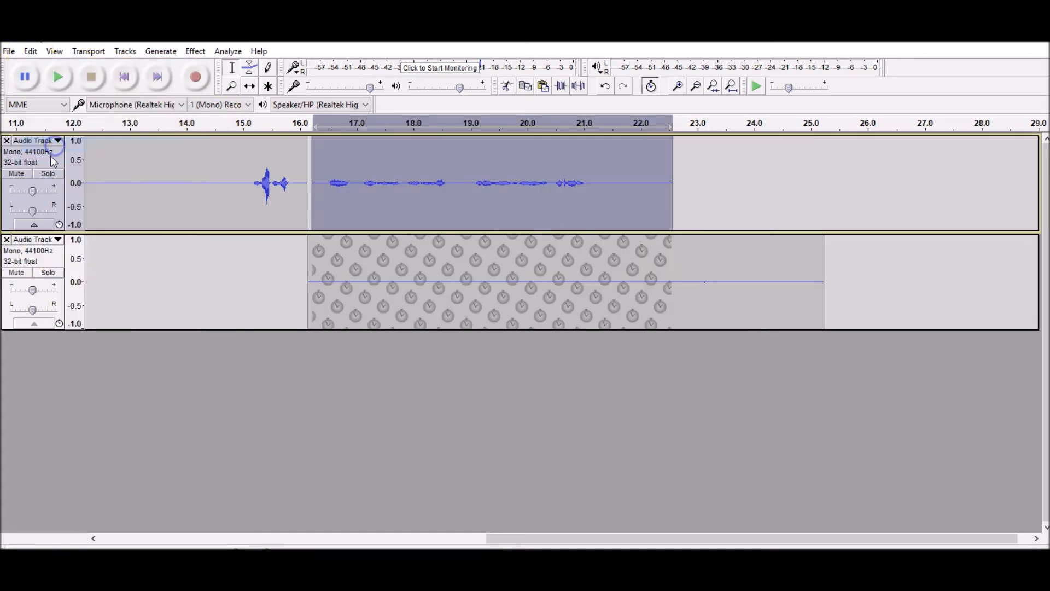
left_click(55, 267)
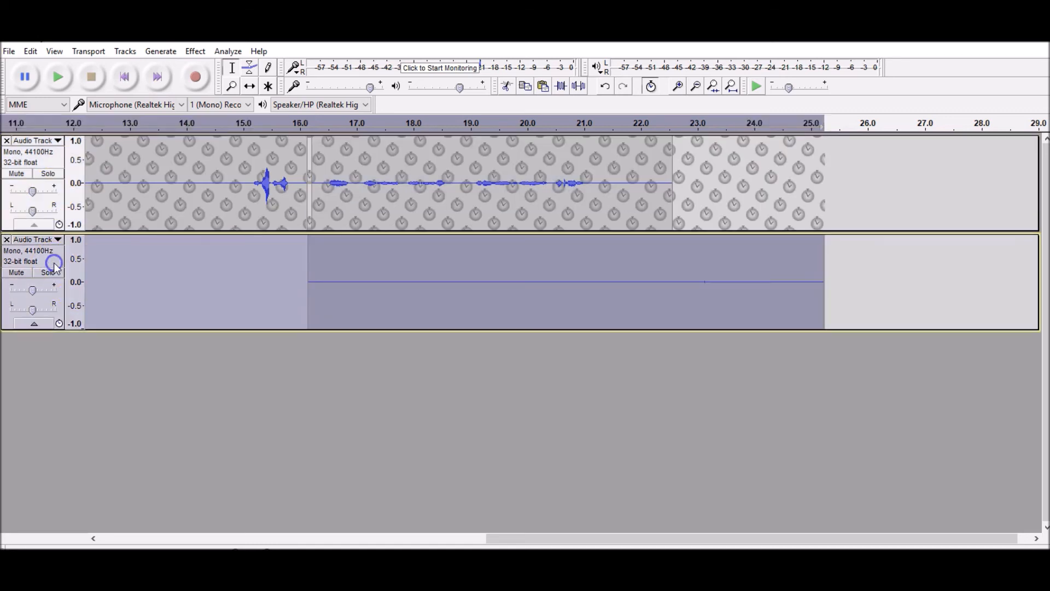
left_click(7, 239)
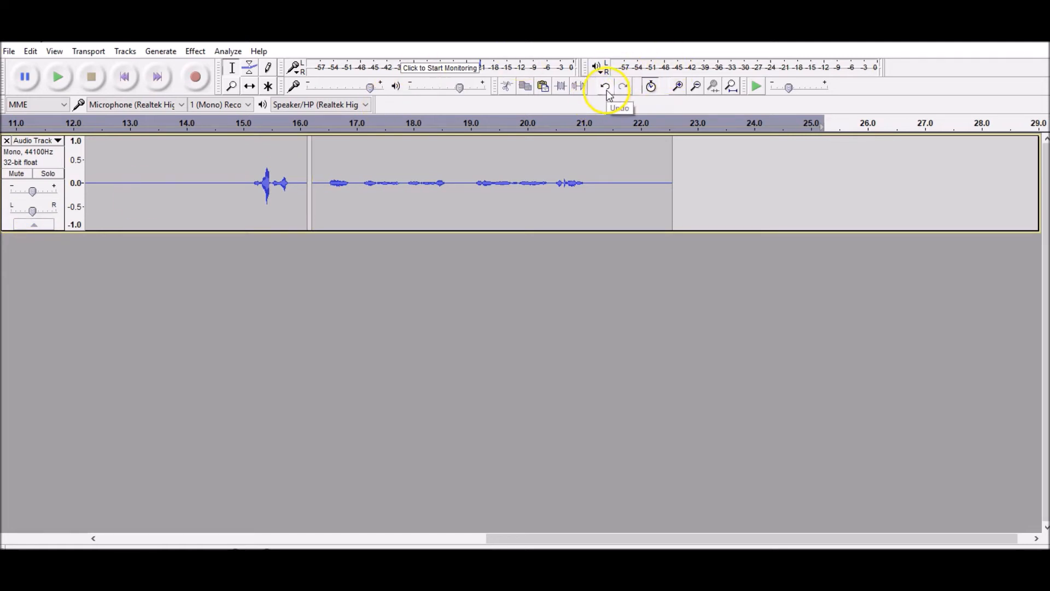
Remove the joined audio track and undo its removal
left_click(7, 141)
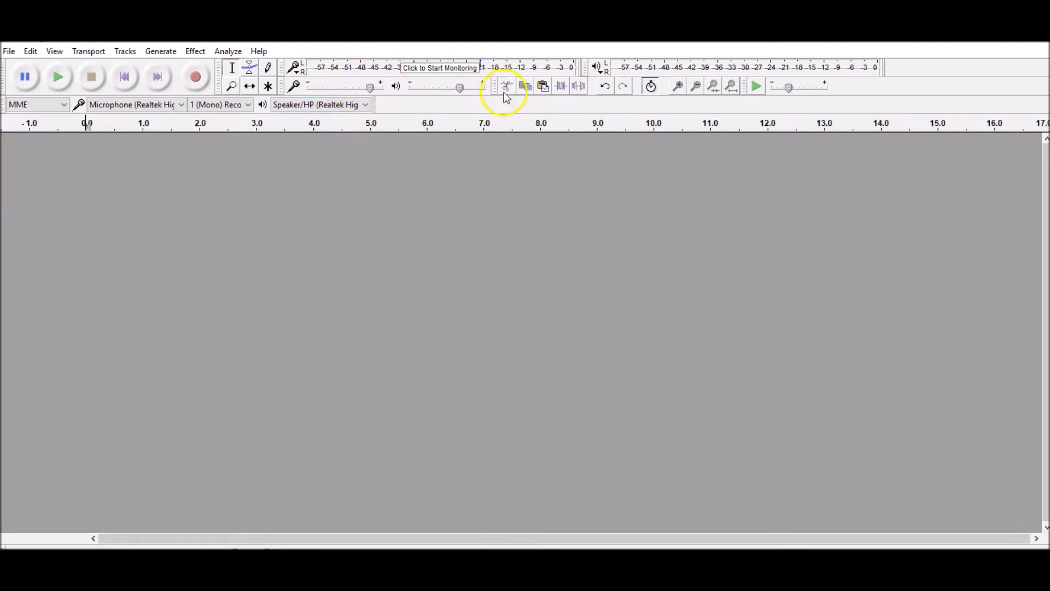
left_click(604, 85)
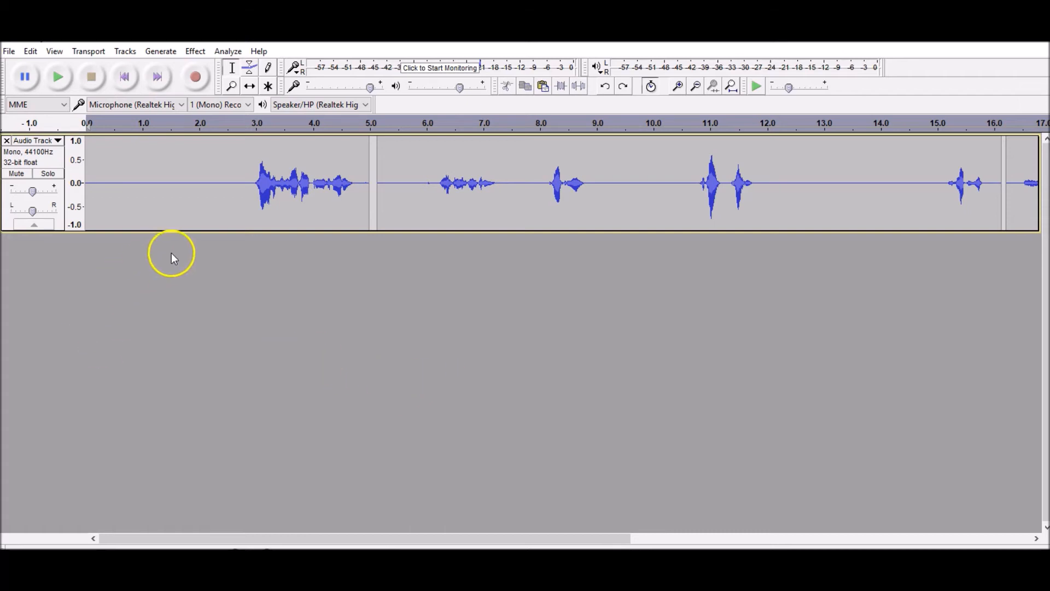
Play the joined track from about 2.2 seconds to check the cleaned speech, and stop playback
left_click(212, 174)
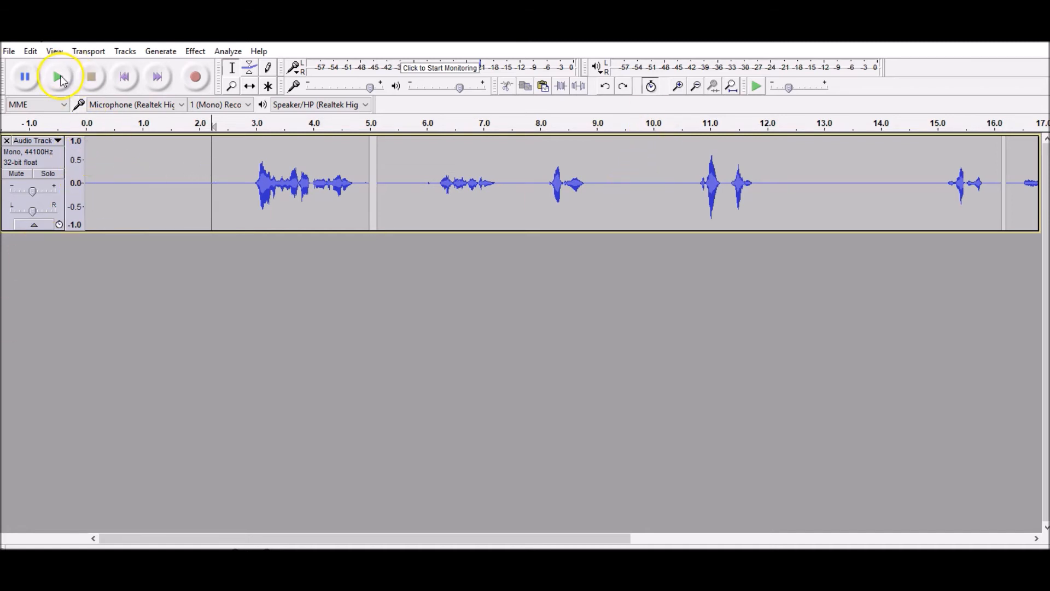
left_click(59, 78)
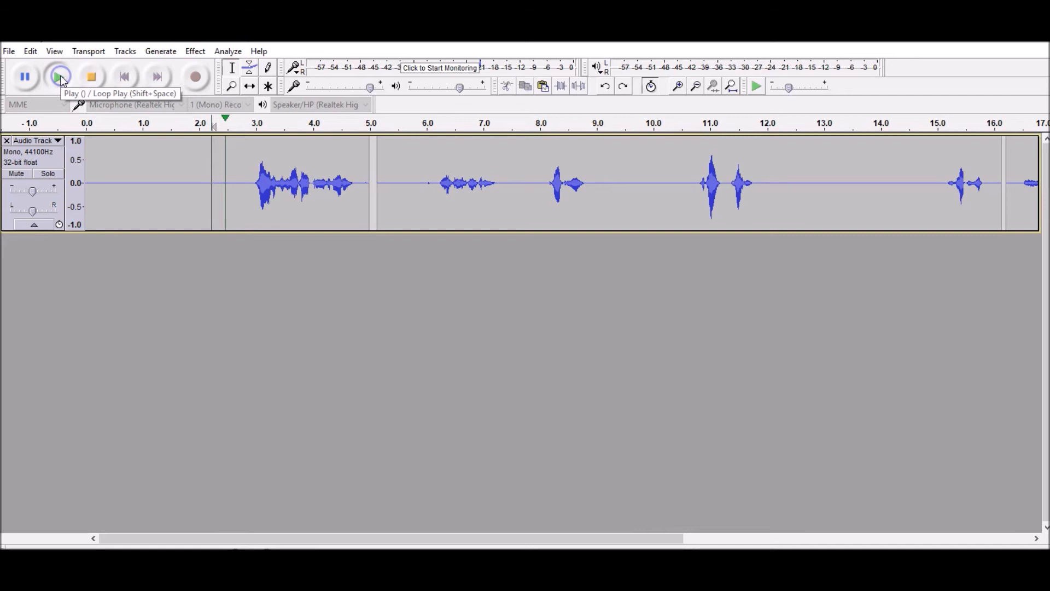
left_click(92, 79)
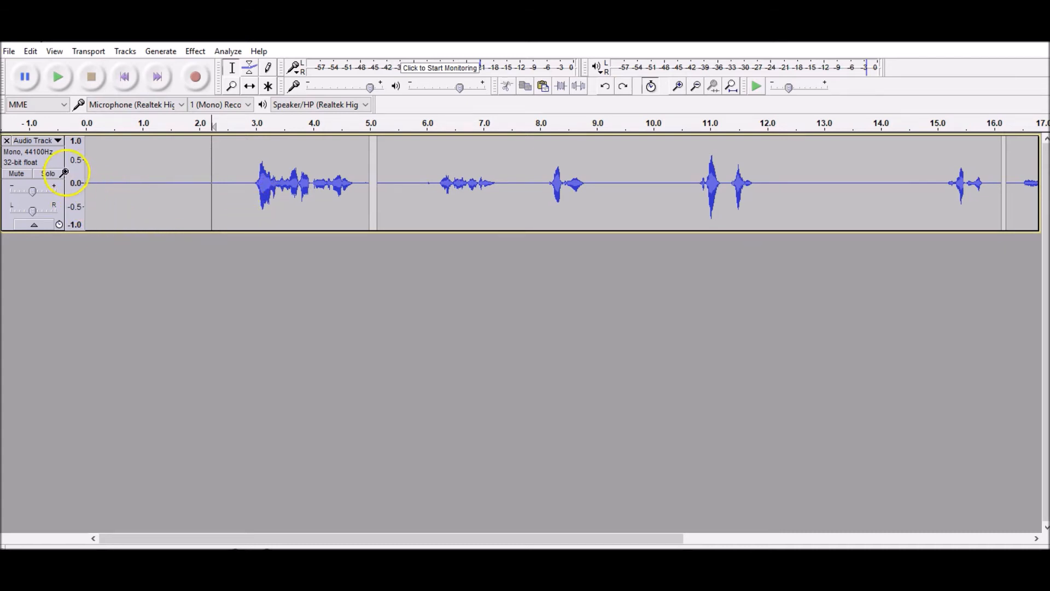
Play the joined track from about 15.1 seconds to compare the last clip's loudness, and stop playback
left_click(52, 160)
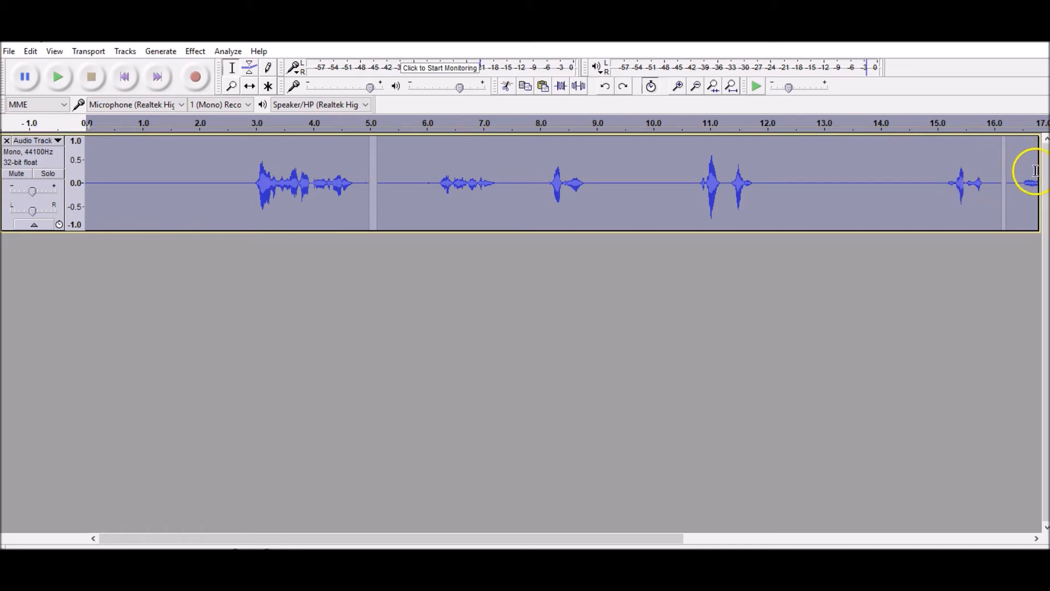
left_click(943, 183)
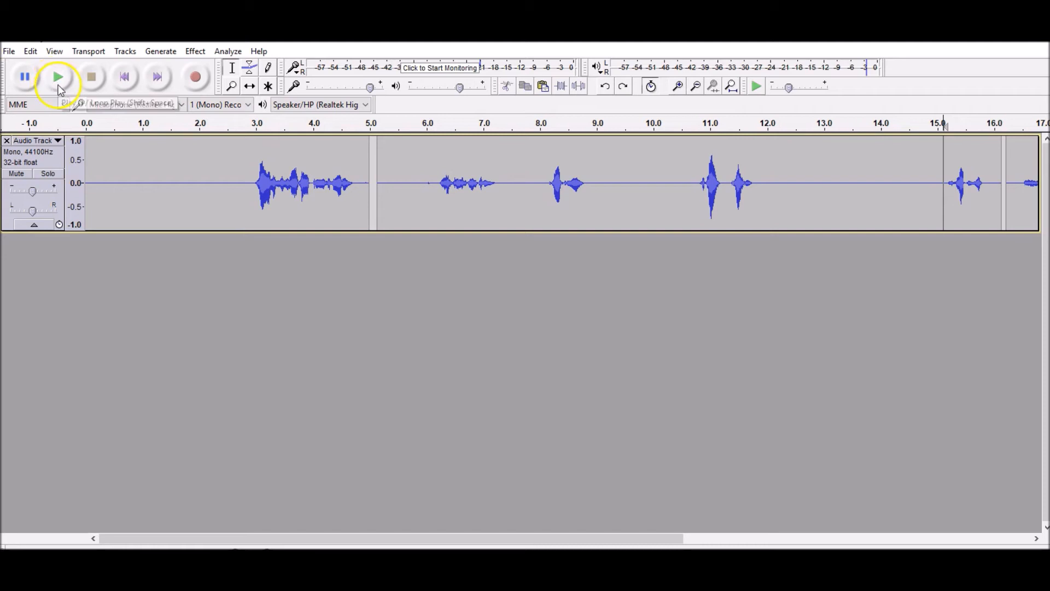
left_click(59, 78)
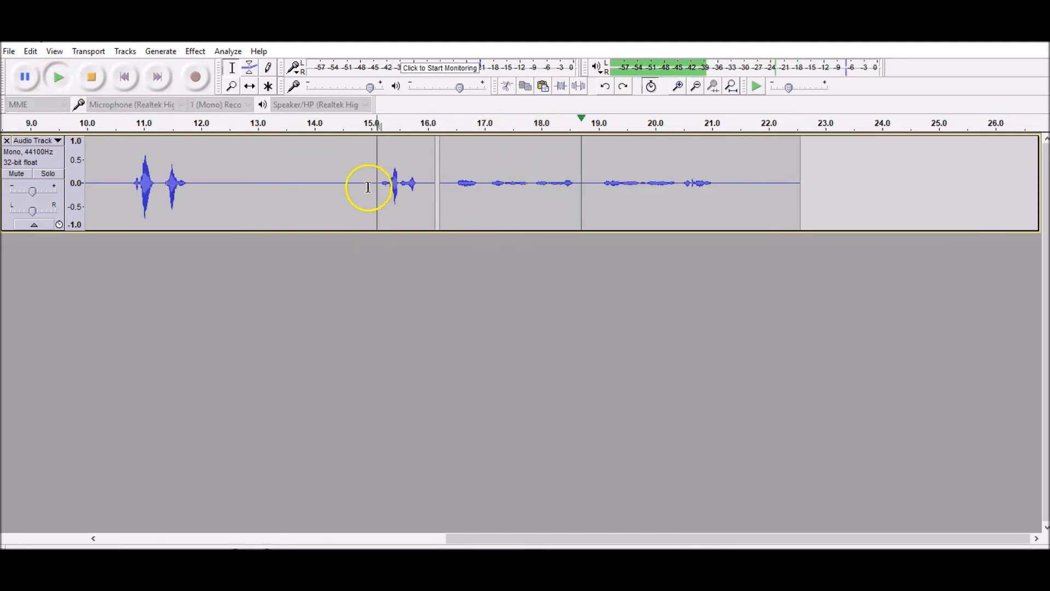
left_click(339, 162)
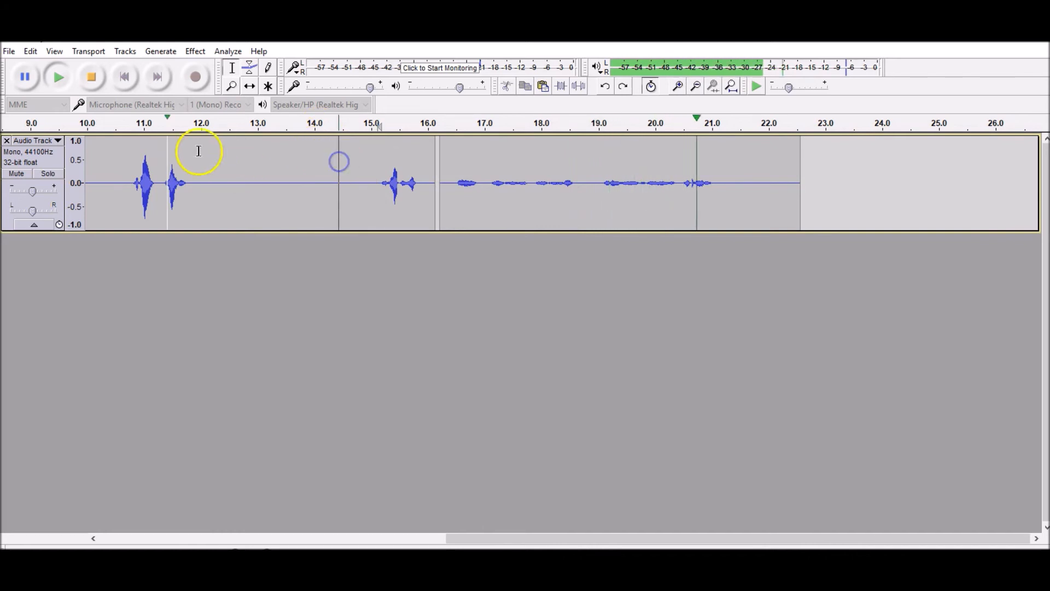
left_click(91, 77)
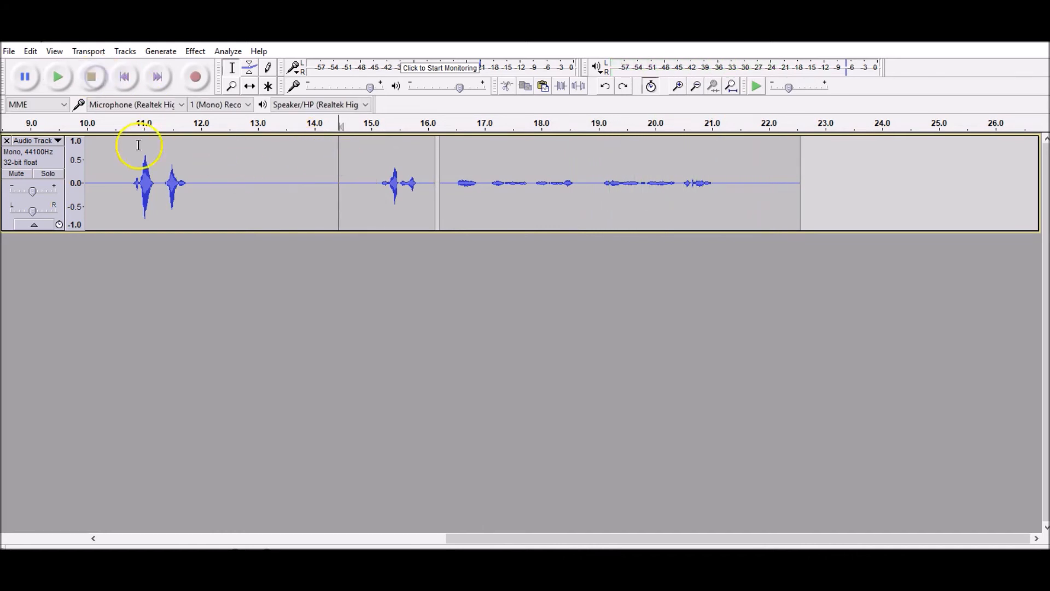
Apply Equalization to the whole track with the unnamed drawn curve and a filter length of 4001
left_click(41, 156)
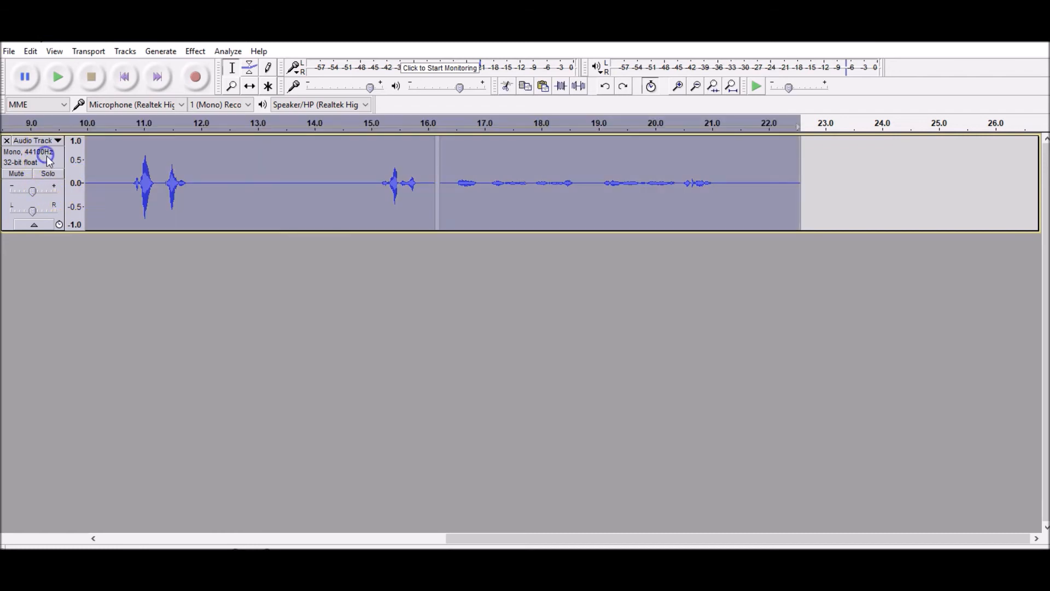
left_click(198, 51)
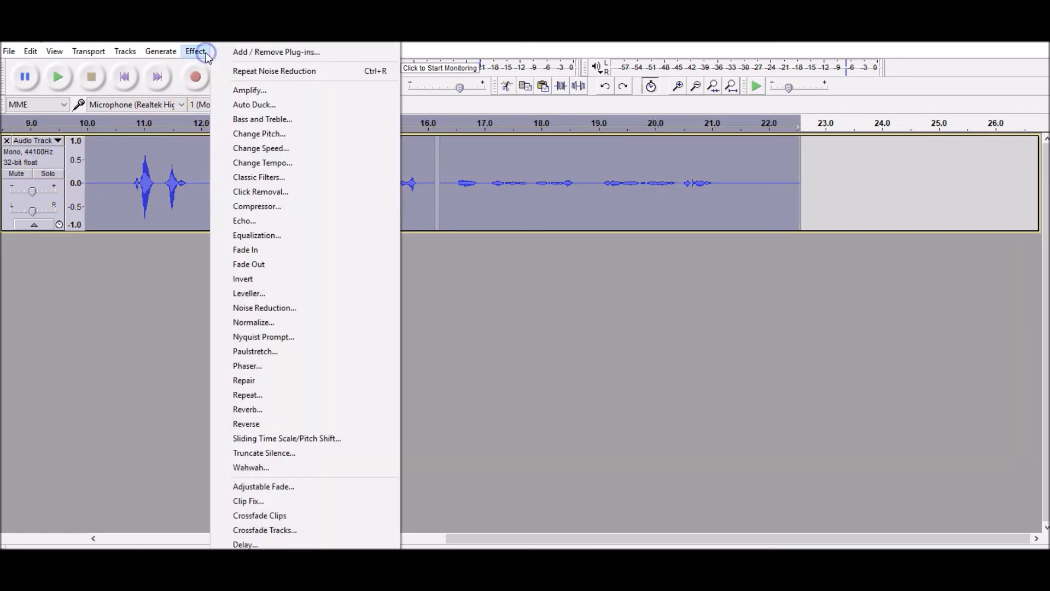
left_click(273, 235)
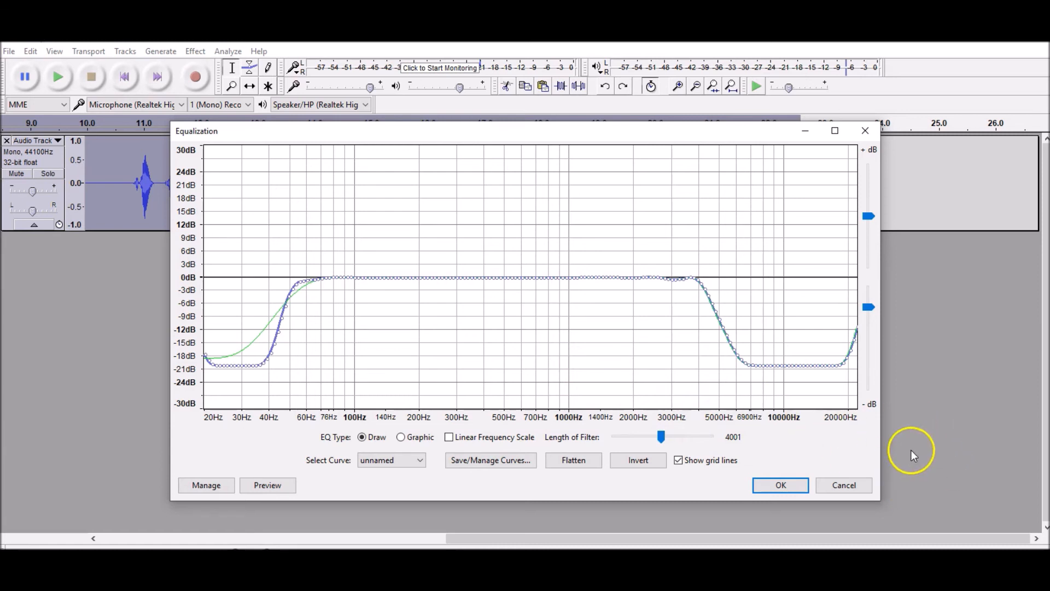
left_click(780, 487)
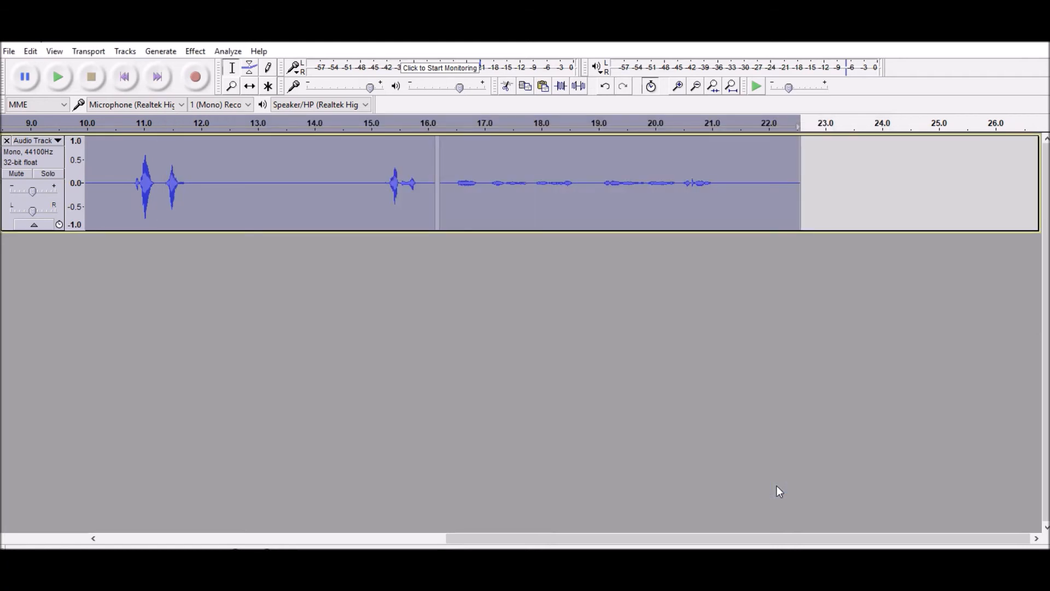
left_click(334, 181)
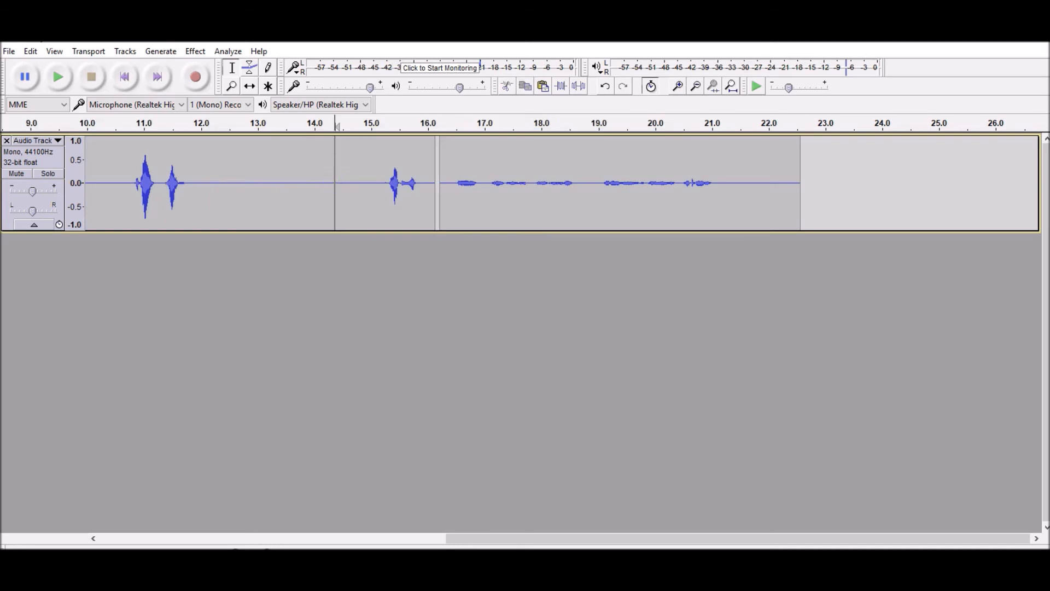
Amplify the last clip's speech between about 16.4 and 21.6 seconds by 8.0 dB, previewing different levels before applying
left_click(12, 155)
left_click(448, 181)
left_click_drag(448, 181, 746, 169)
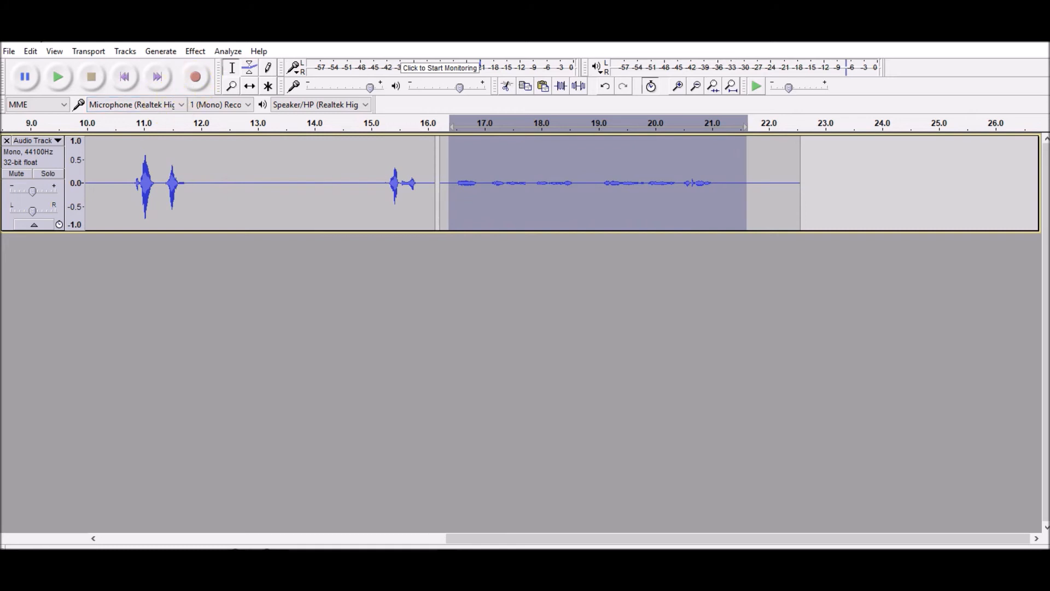
left_click(192, 53)
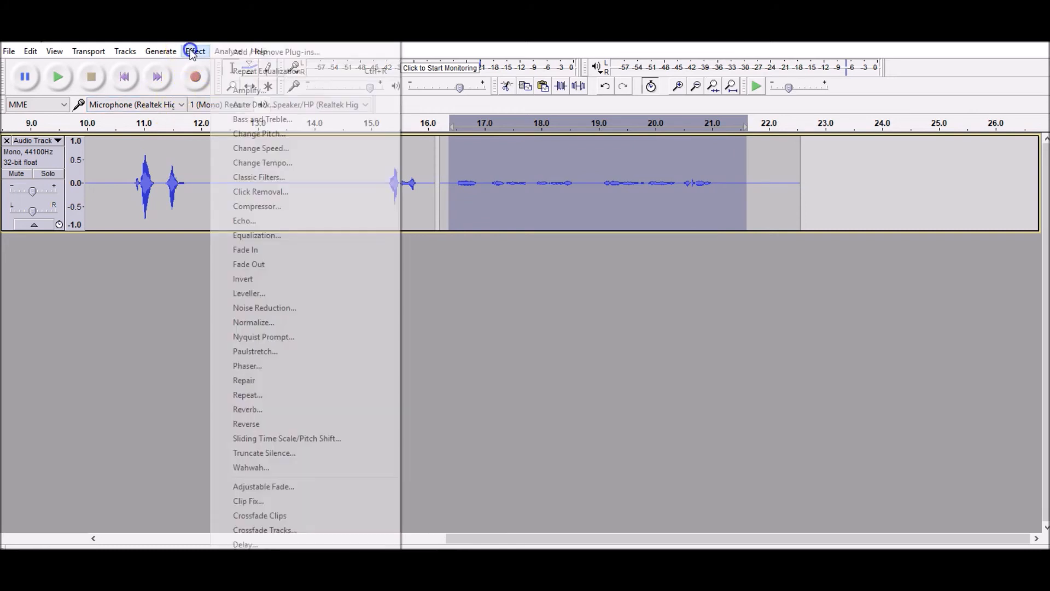
left_click(245, 92)
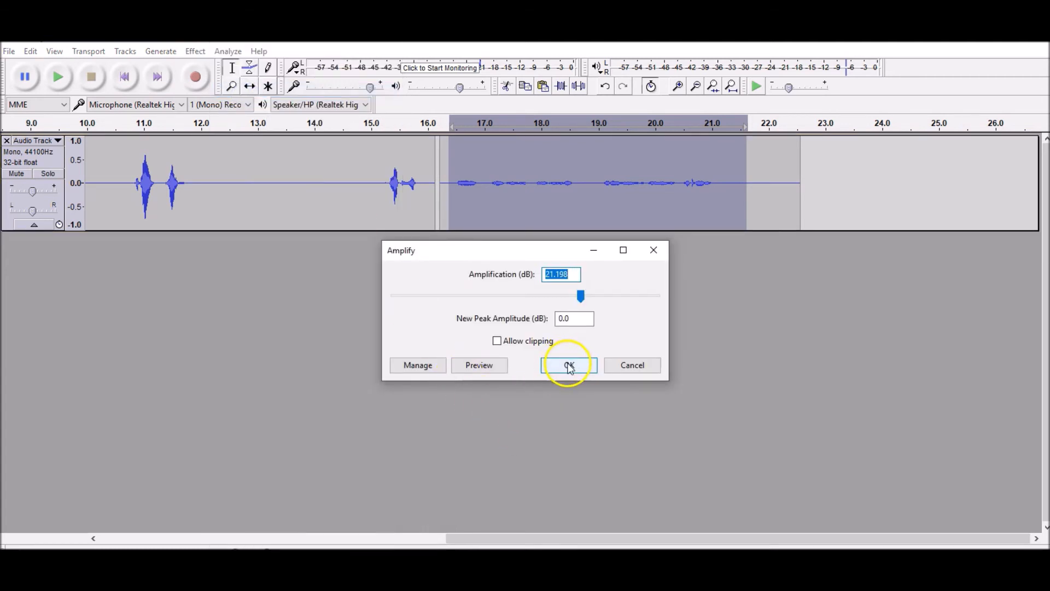
left_click(492, 363)
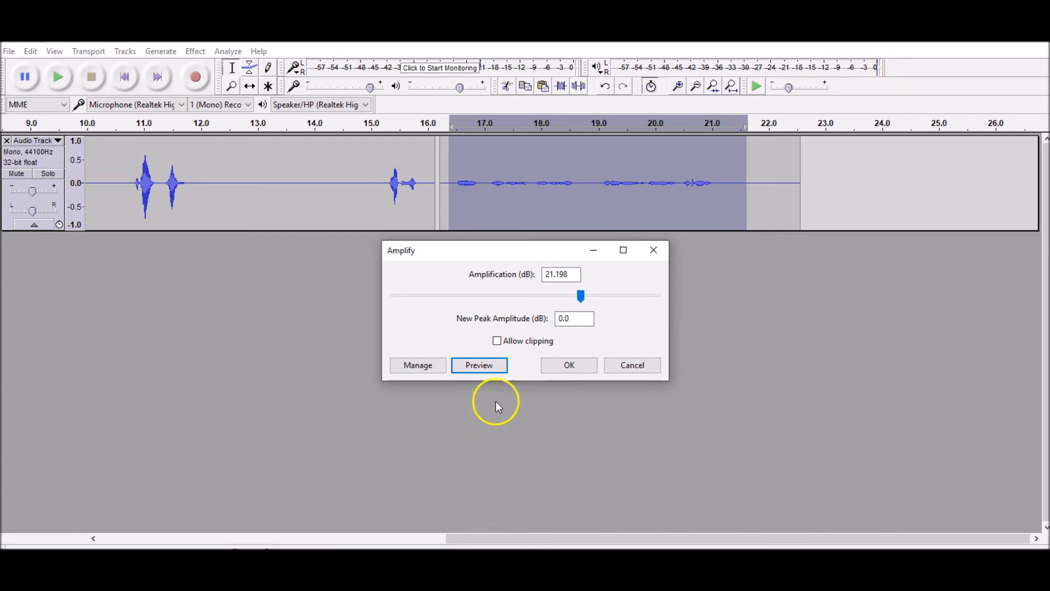
left_click_drag(579, 302, 550, 304)
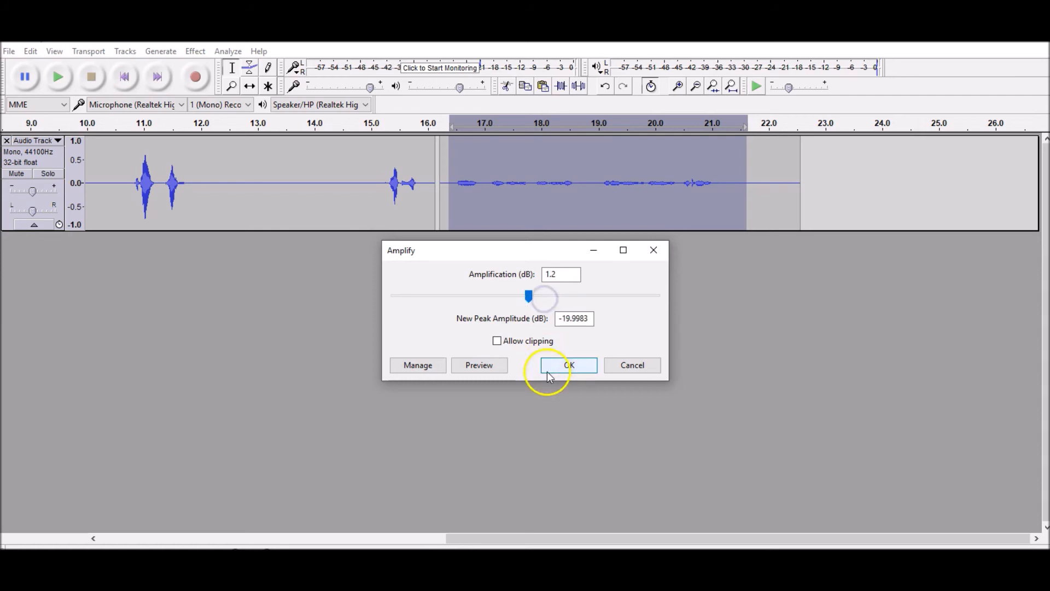
left_click(489, 366)
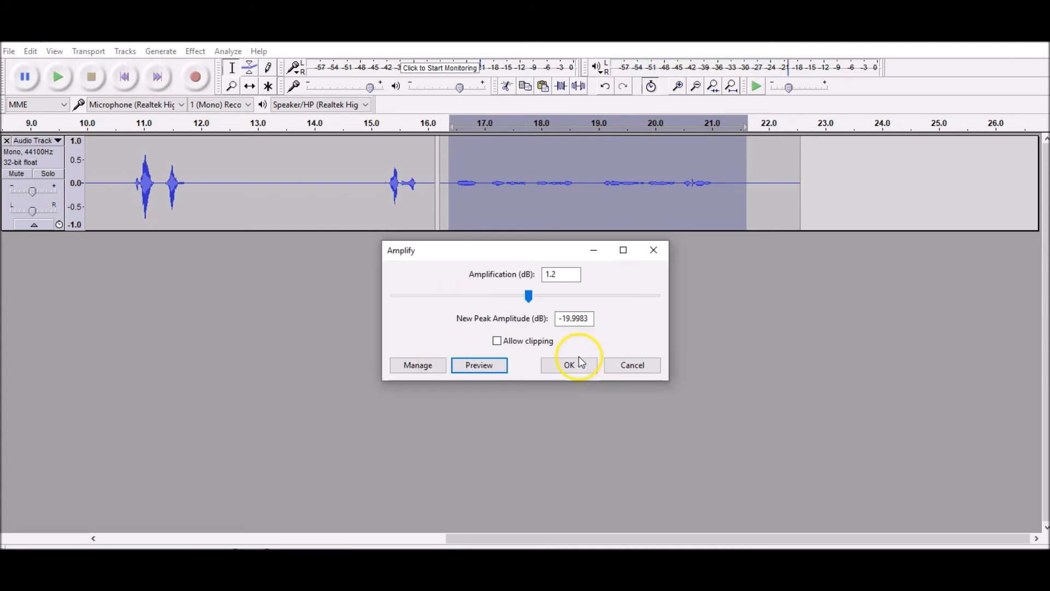
left_click(551, 296)
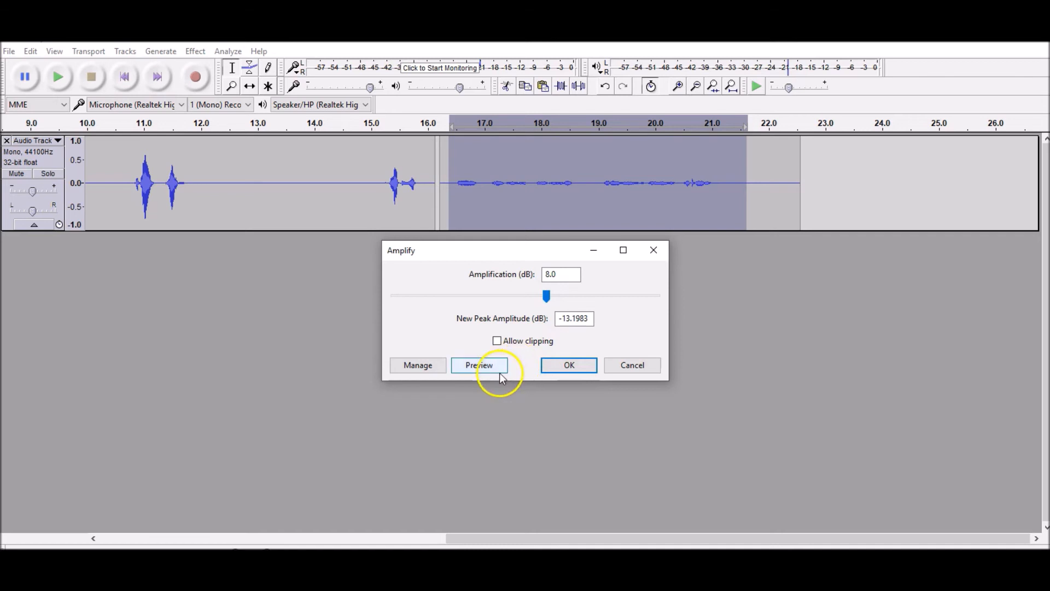
left_click(480, 363)
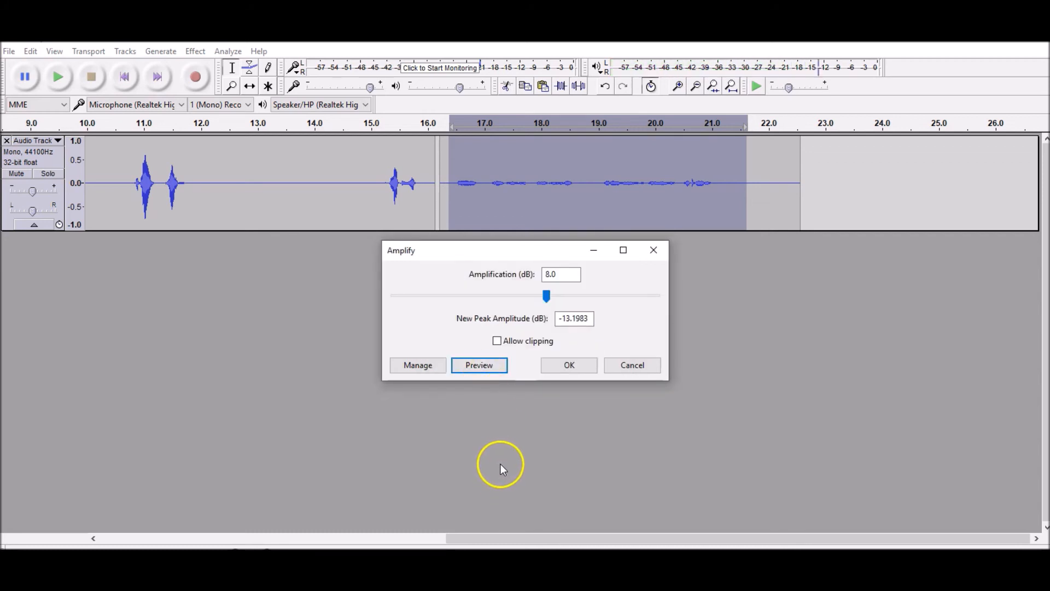
left_click(560, 370)
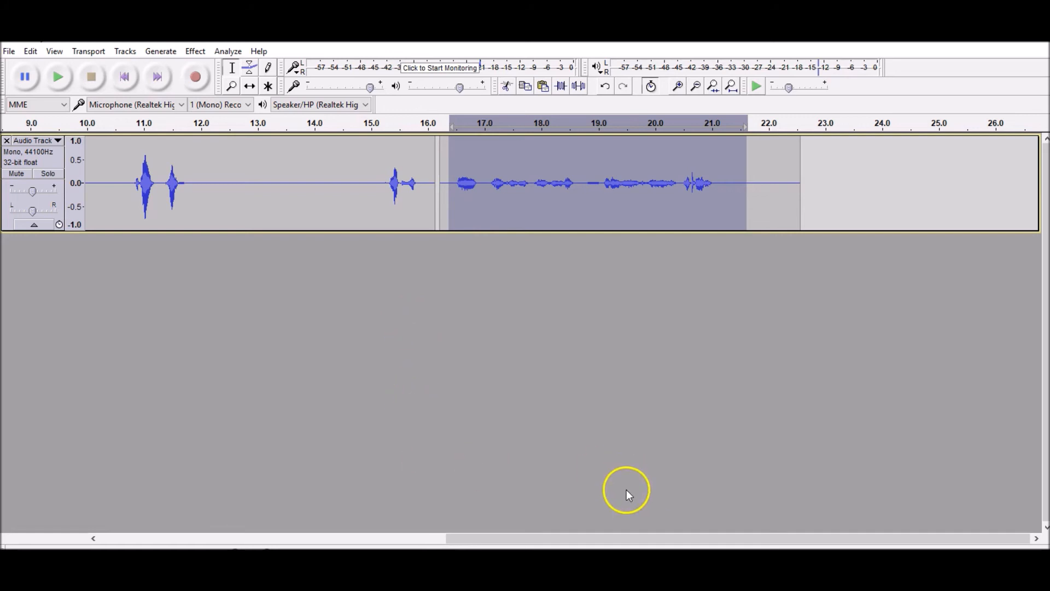
Preview and apply the Leveller effect to the whole track with Heavy leveling and a -70 dB noise threshold
left_click_drag(586, 537, 238, 538)
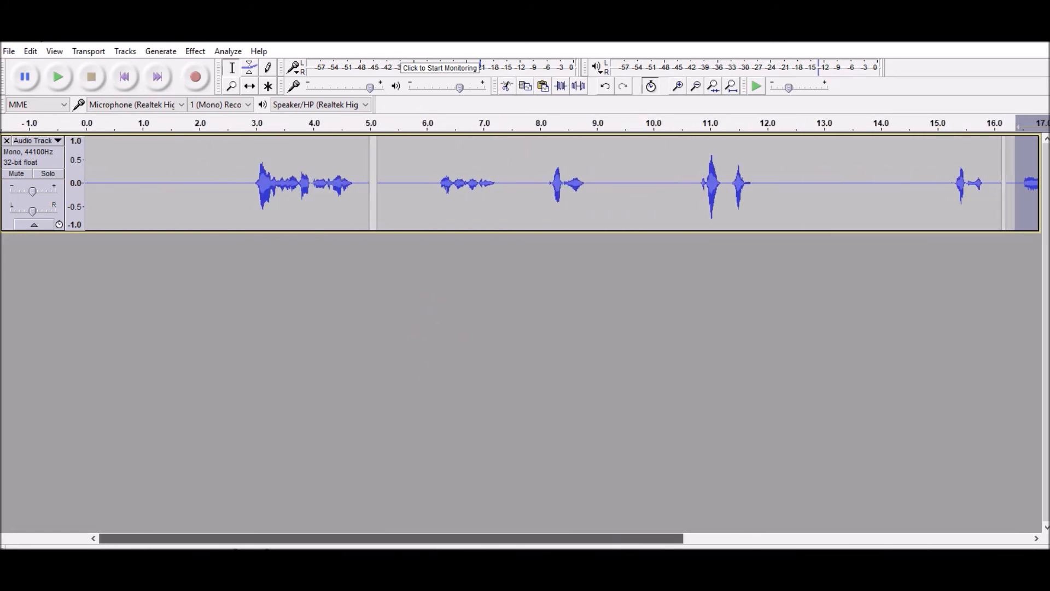
left_click(42, 163)
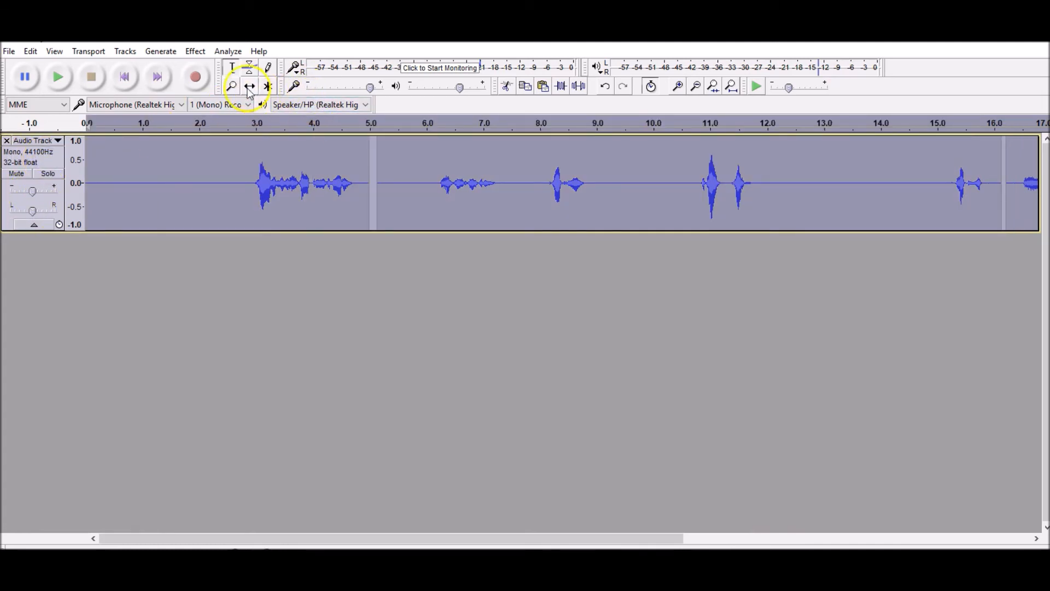
left_click(198, 51)
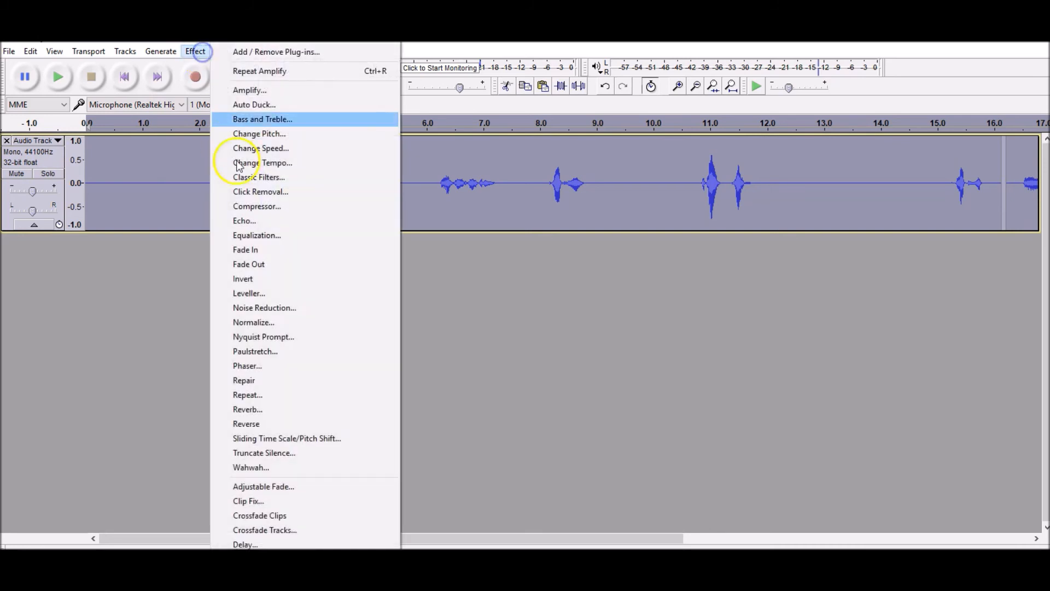
left_click(287, 293)
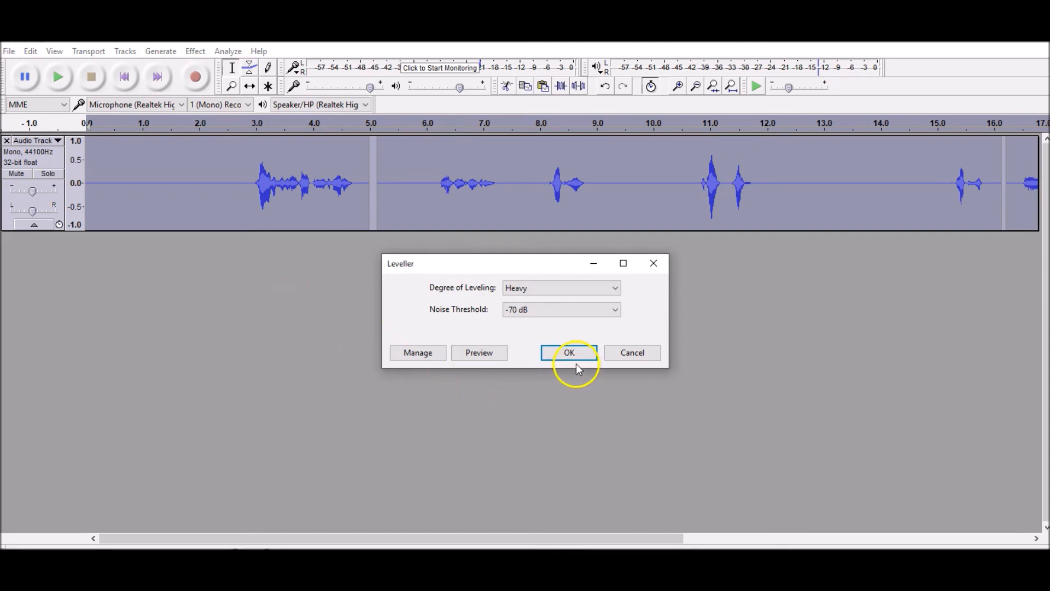
left_click(486, 358)
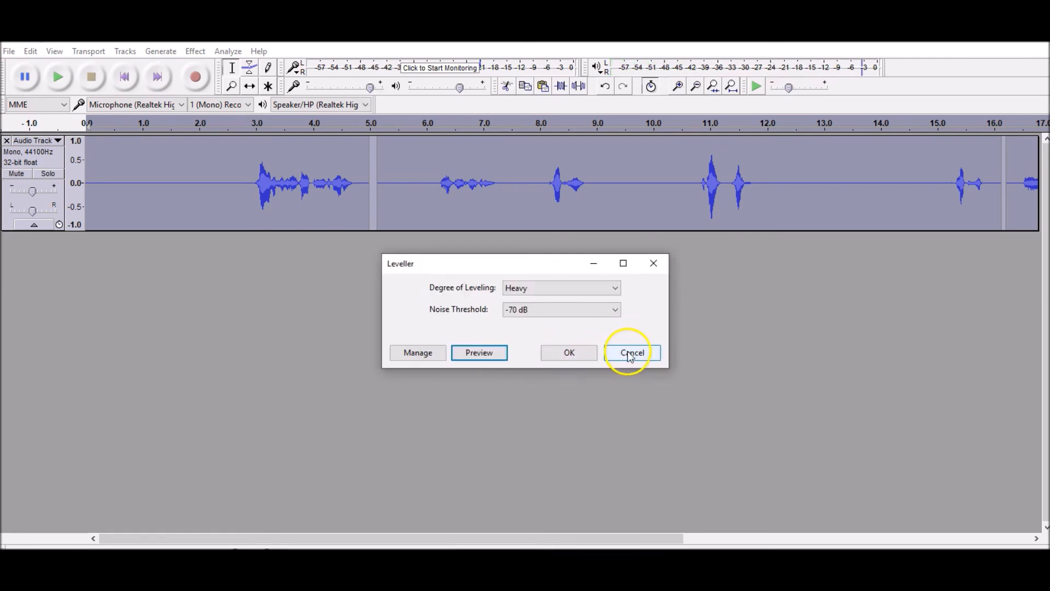
left_click(569, 352)
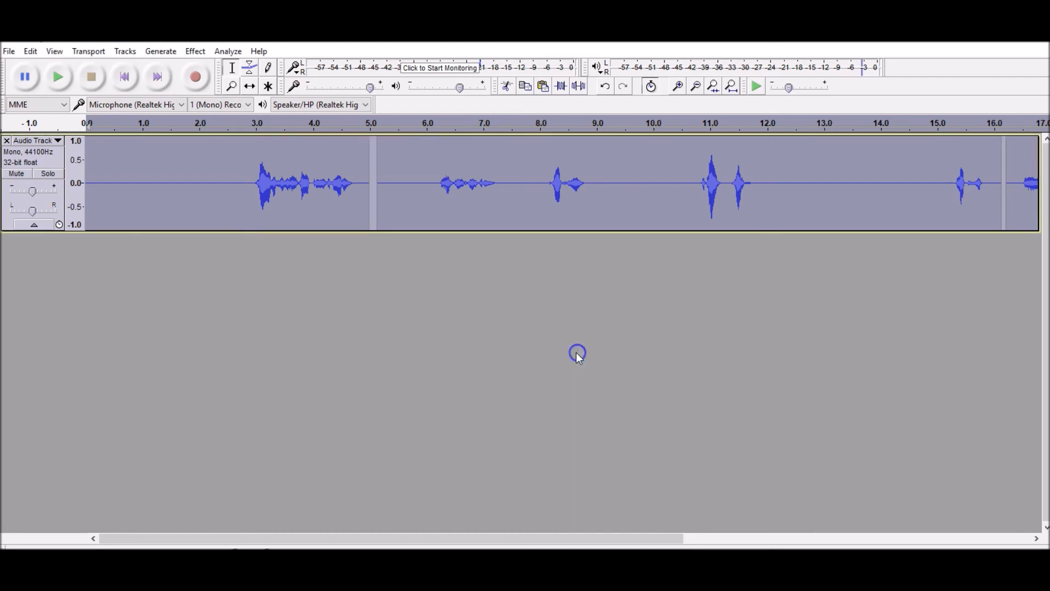
Play the section from about 14.3 to 21.2 seconds to check the levelled speech across the clip boundary
left_click(783, 538)
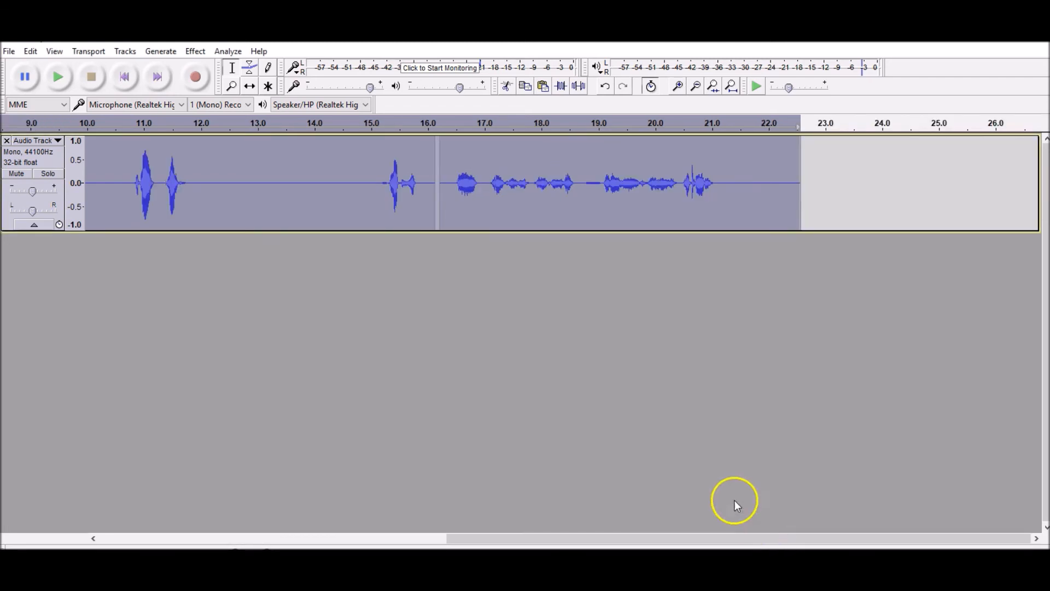
left_click_drag(330, 182, 727, 178)
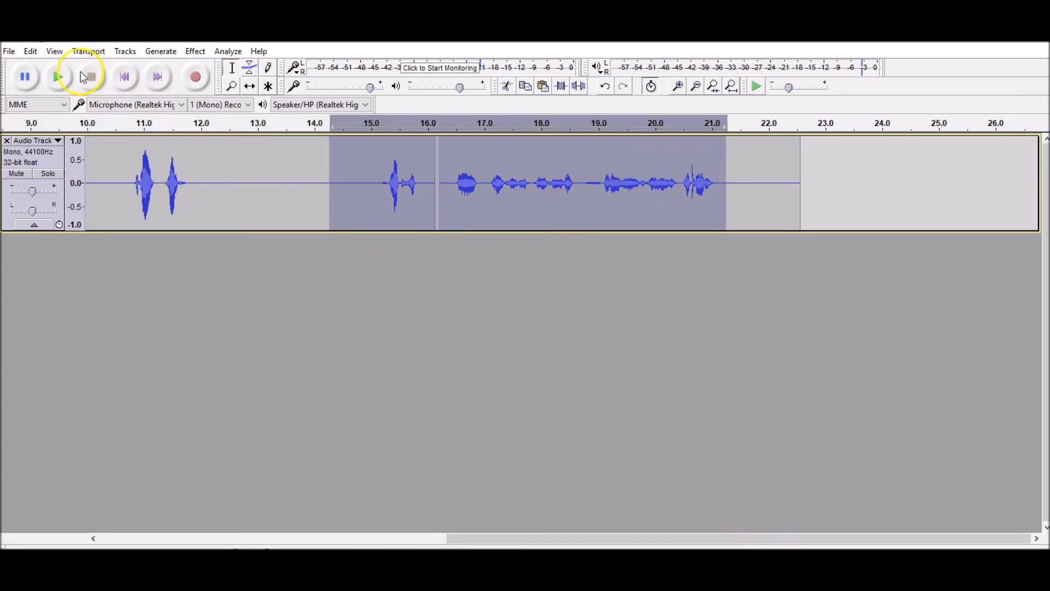
left_click(57, 80)
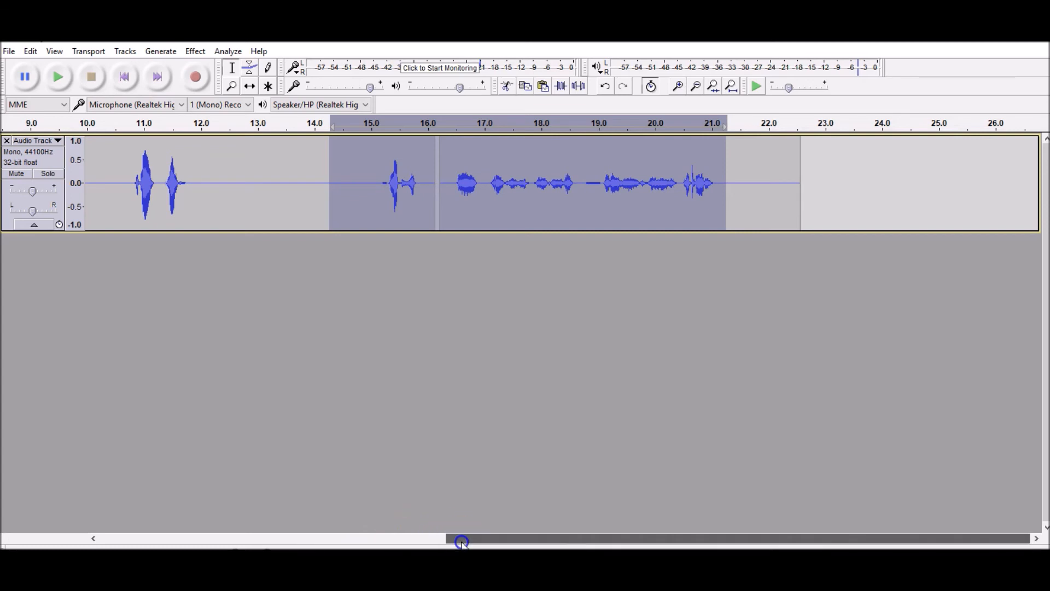
Preview and apply the Compressor to the whole track with threshold -17 dB, noise floor -45 dB, ratio 2:1, attack 0.20 and release 1.0 seconds
left_click_drag(461, 544, 447, 539)
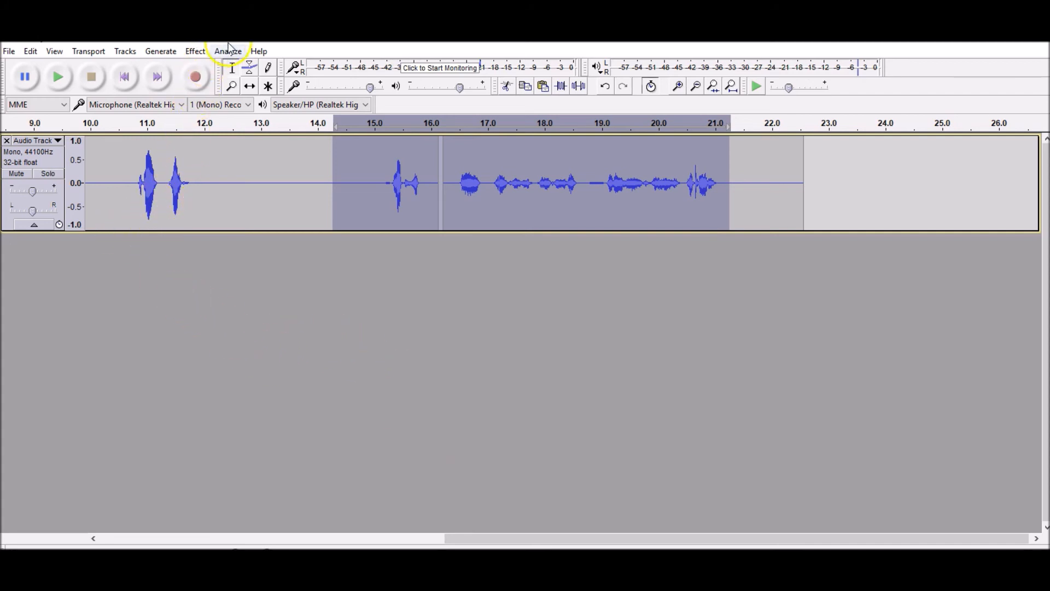
left_click(52, 159)
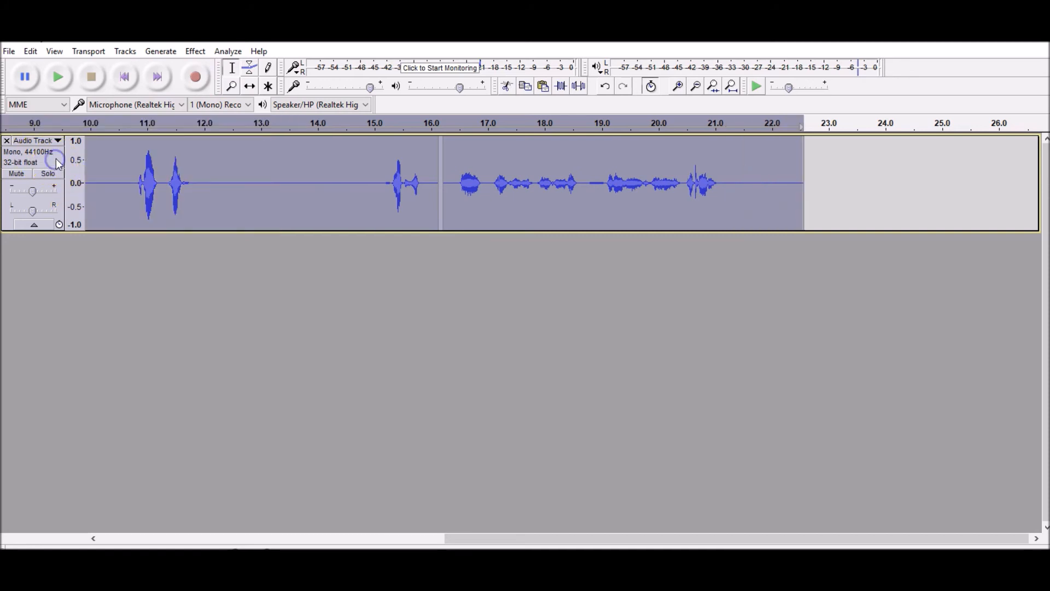
left_click(196, 51)
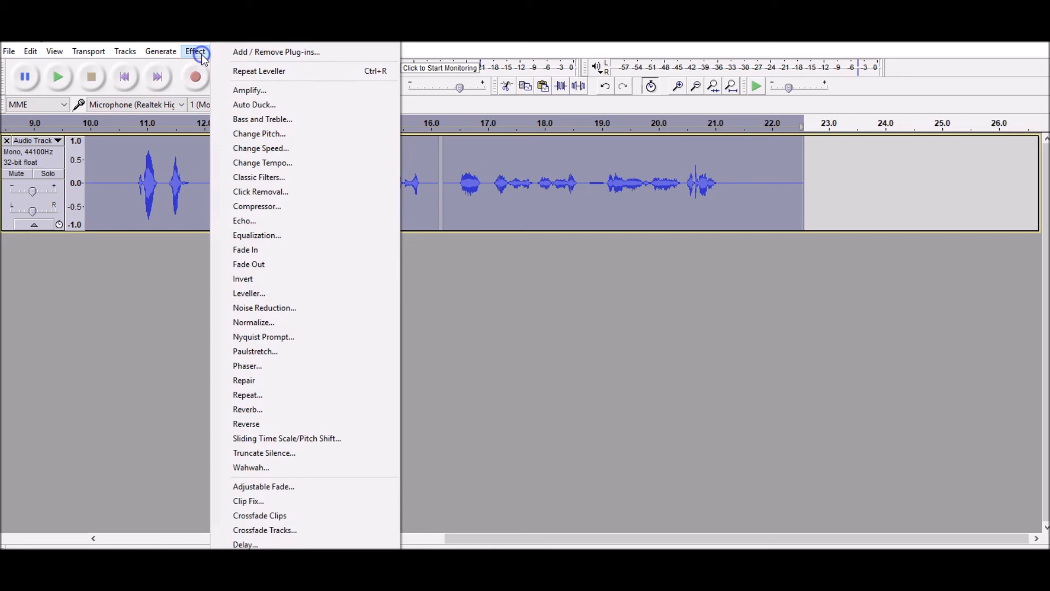
left_click(262, 205)
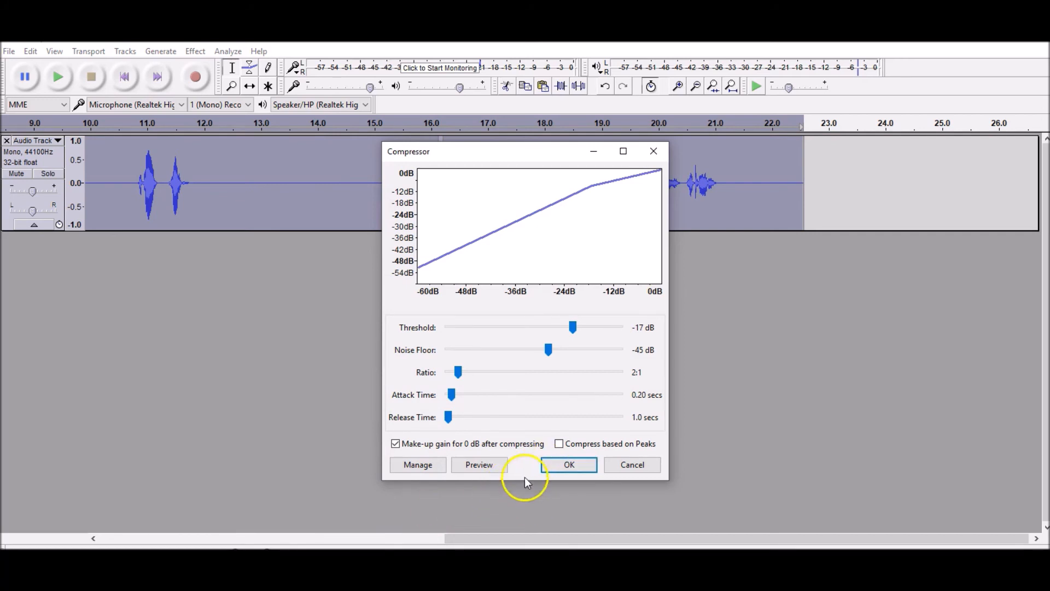
left_click(487, 473)
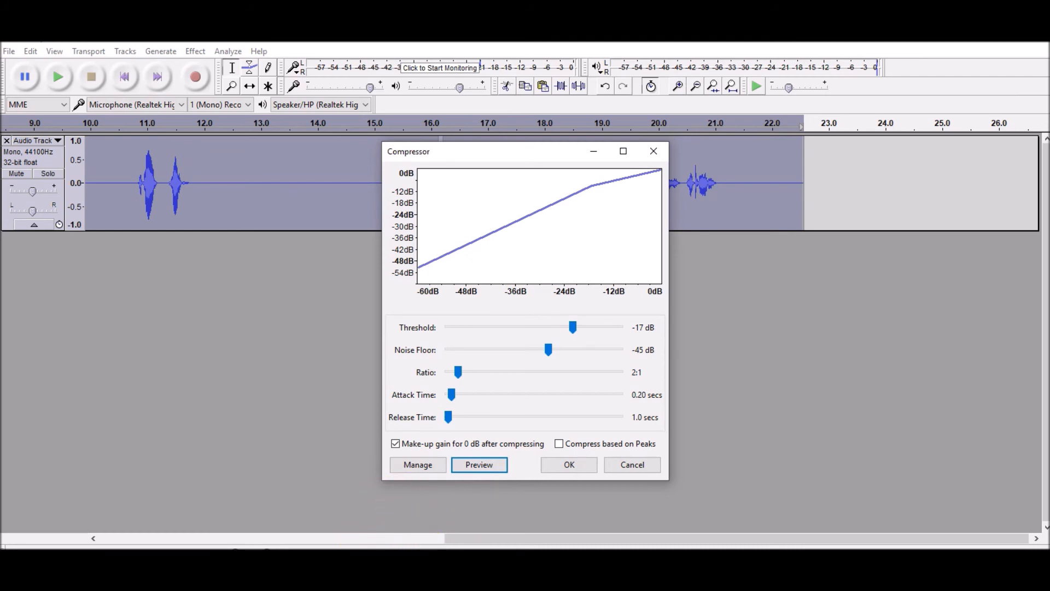
left_click(569, 468)
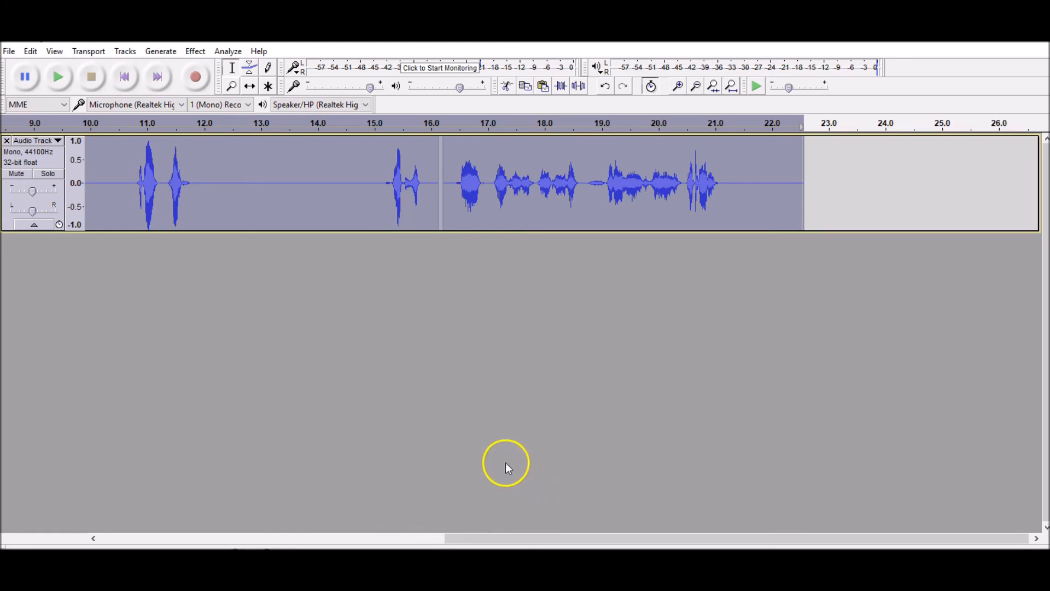
left_click(183, 173)
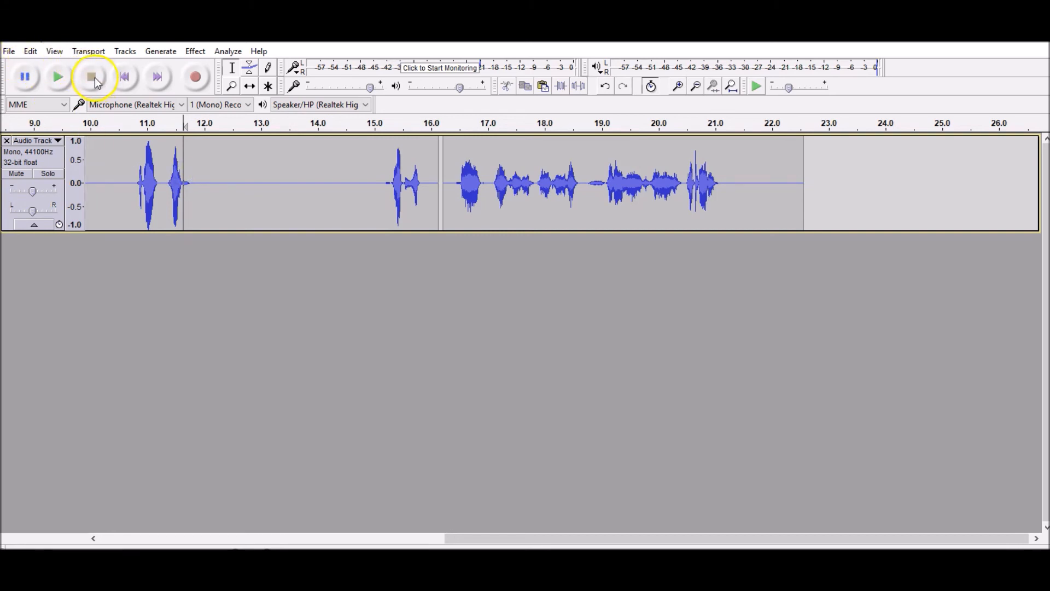
Play the compressed speech from about 11.6 seconds and apply -4.8 dB amplification to the whole track, previewing different levels first
left_click(64, 77)
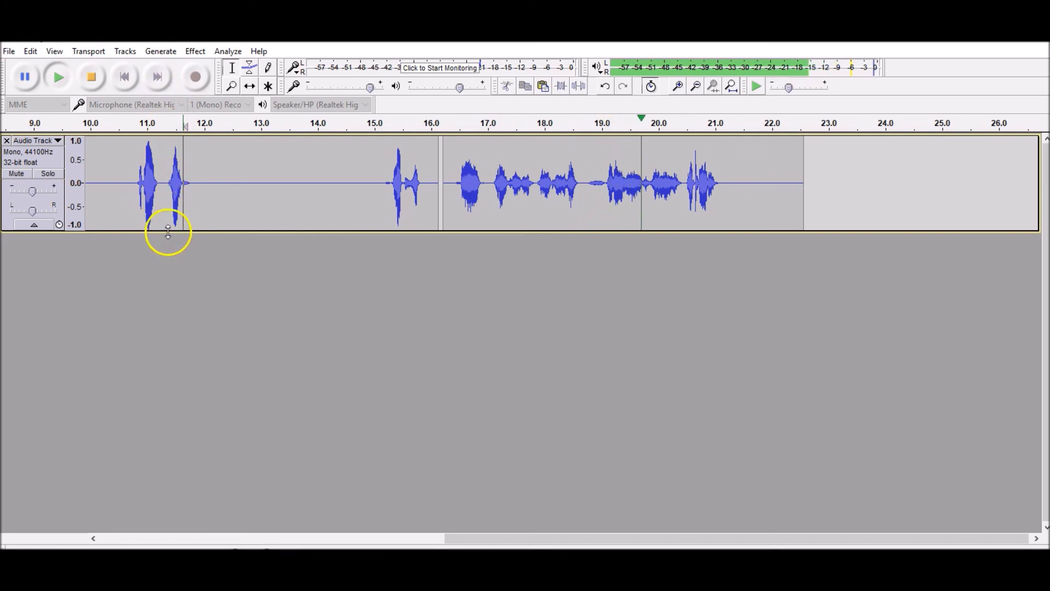
left_click(90, 78)
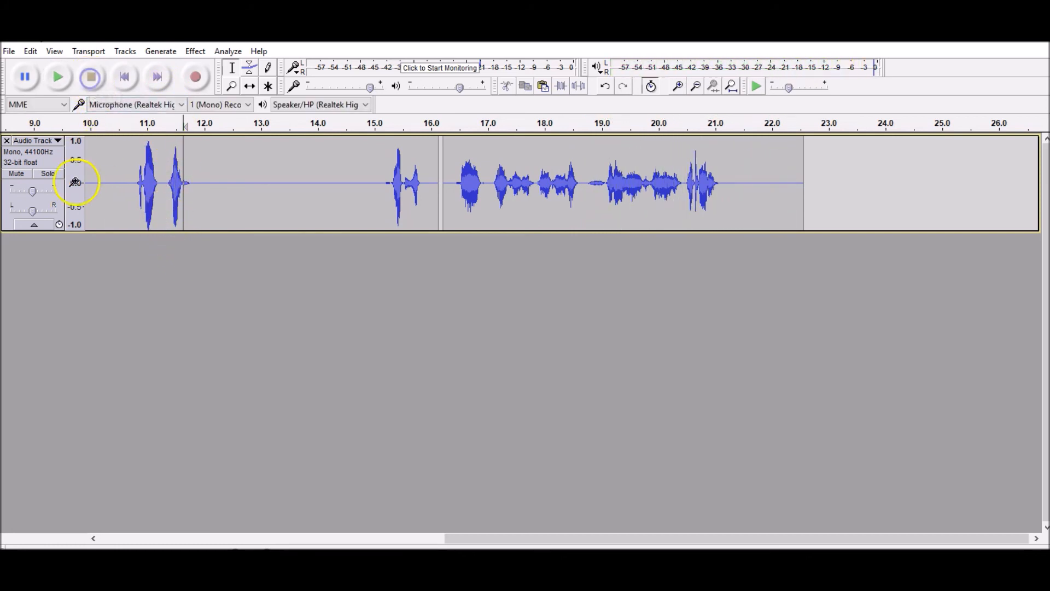
left_click(51, 160)
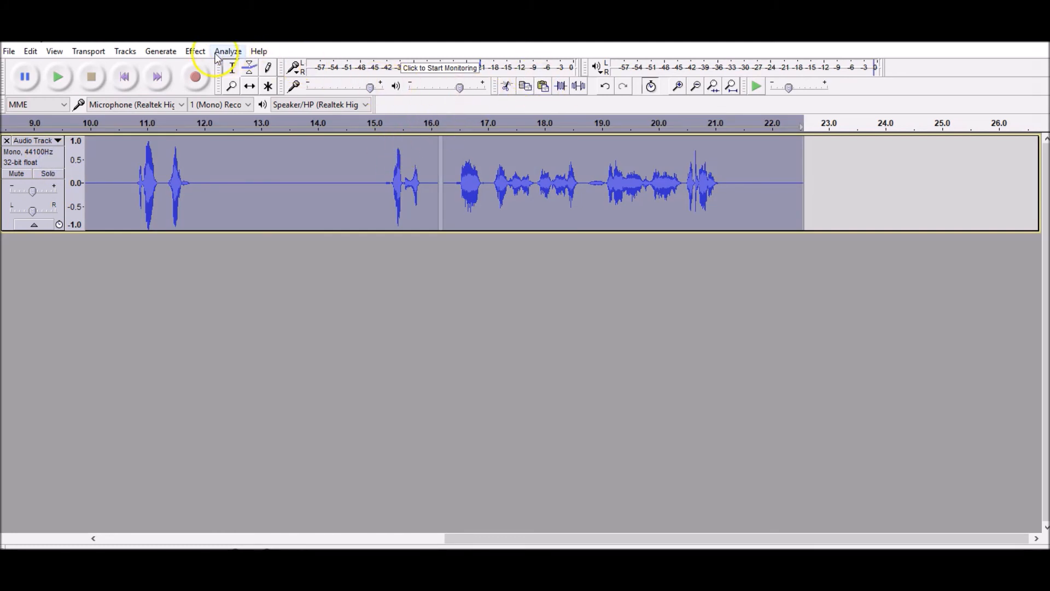
left_click(196, 52)
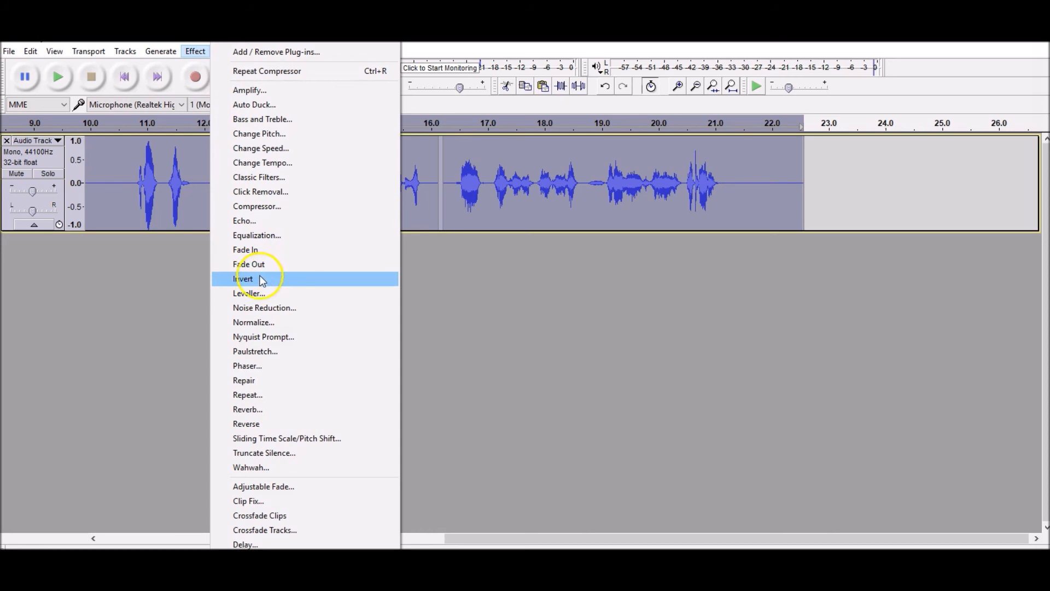
left_click(240, 91)
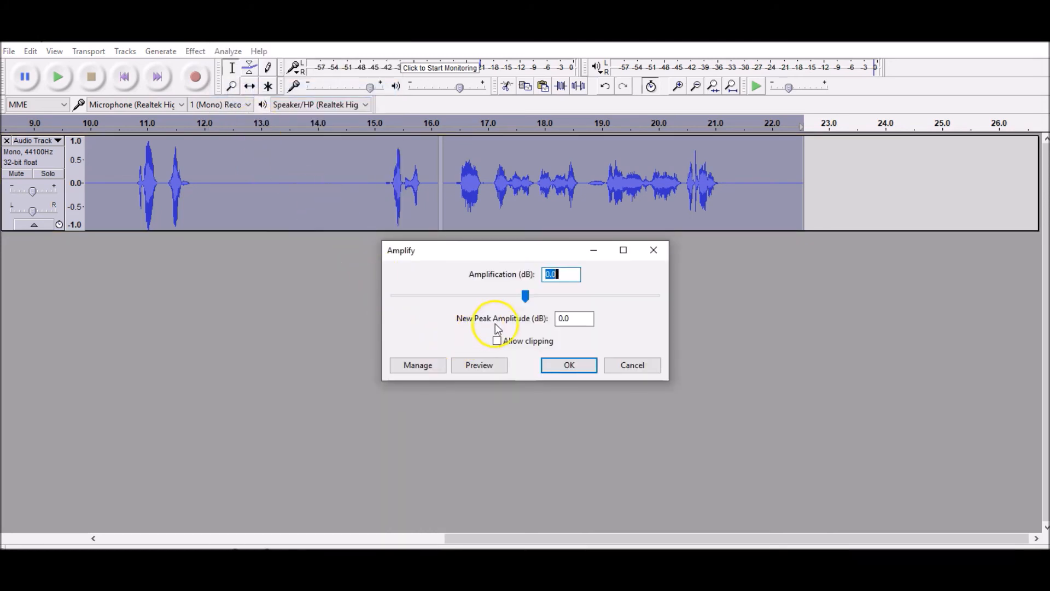
left_click_drag(524, 295, 519, 297)
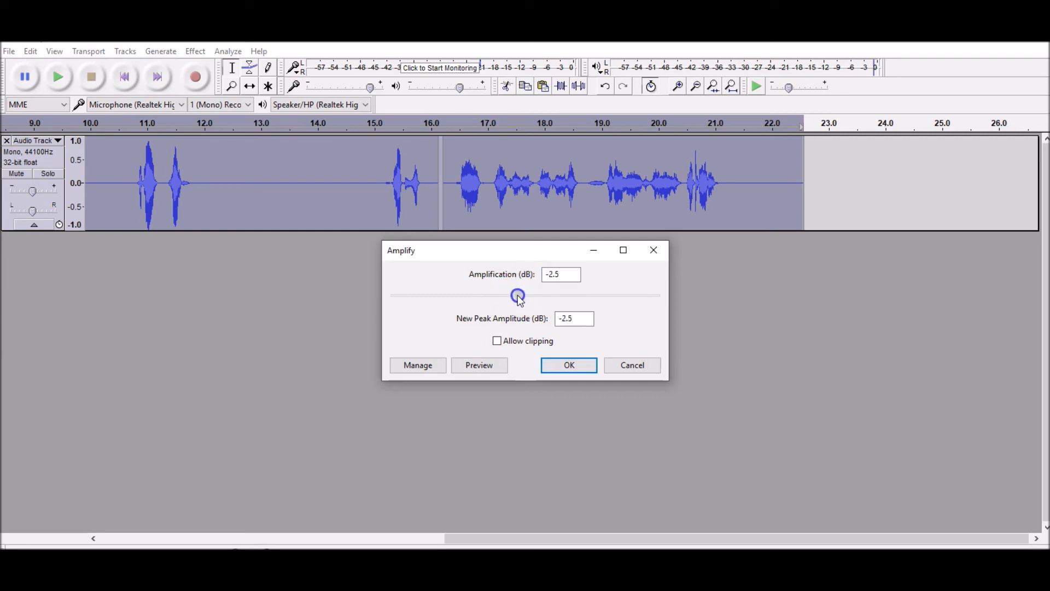
left_click(476, 366)
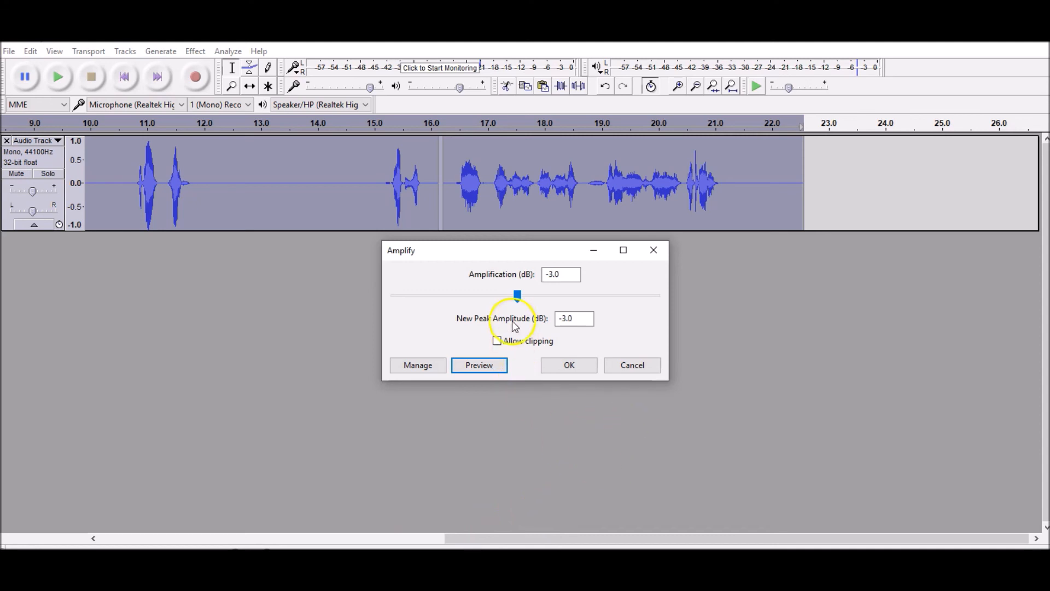
left_click(517, 301)
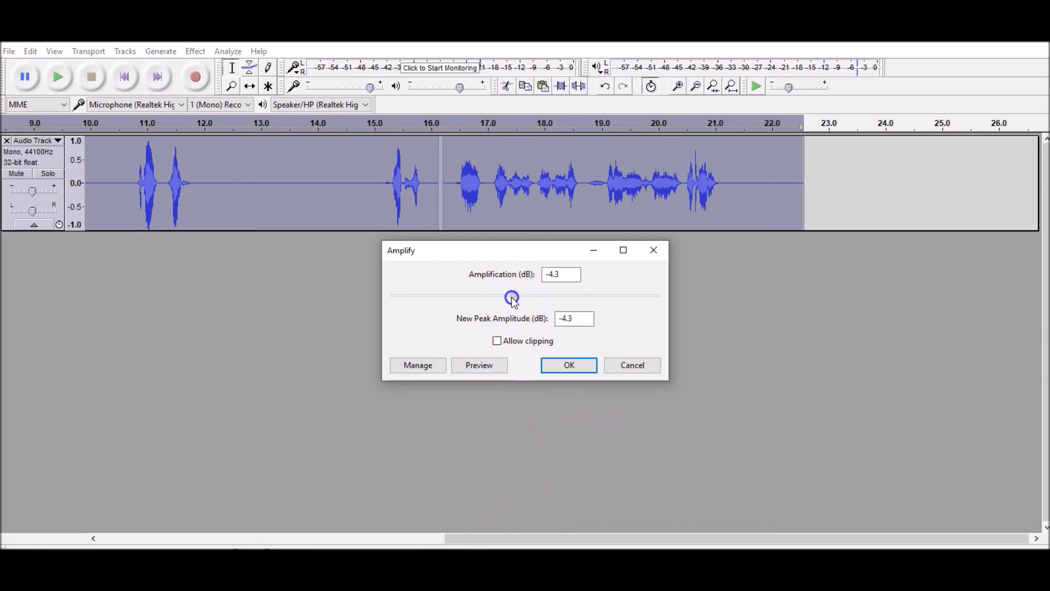
left_click(477, 366)
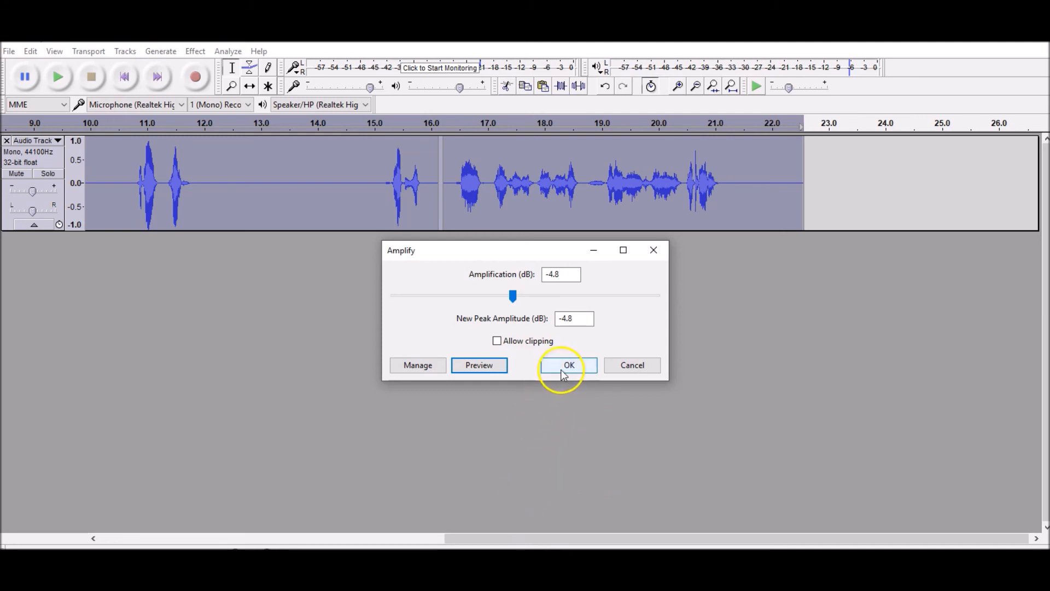
left_click(566, 366)
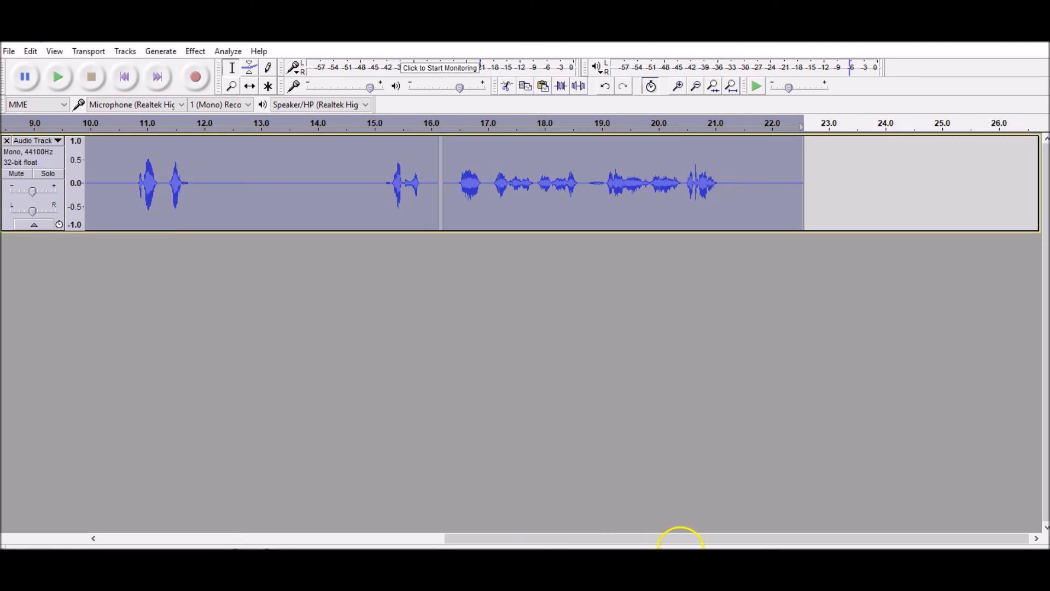
Play the track from about 1.4 seconds through the last clip to check the reduced volume
left_click_drag(745, 540, 397, 541)
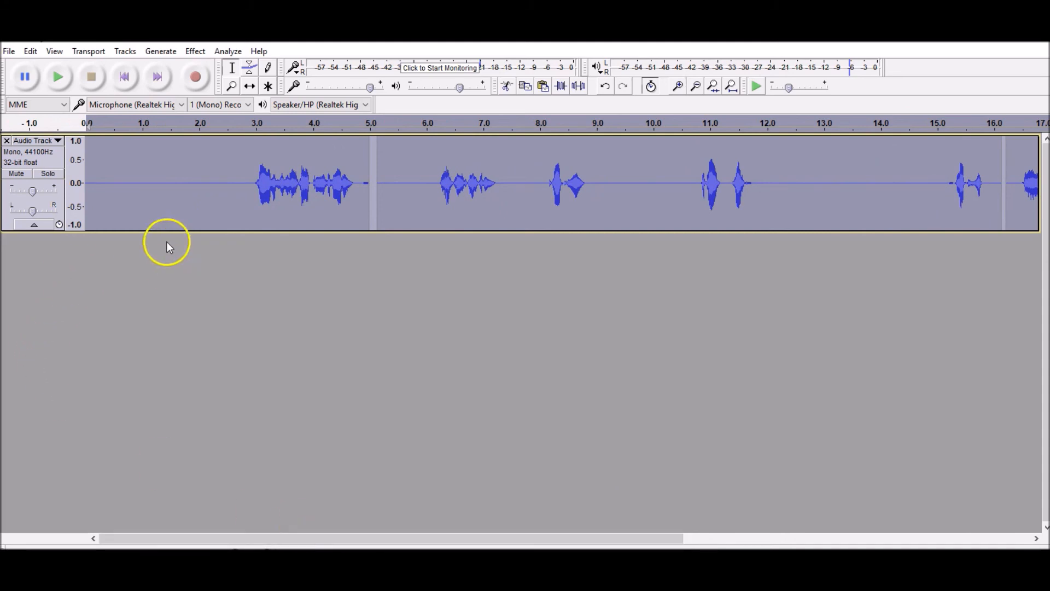
left_click(165, 174)
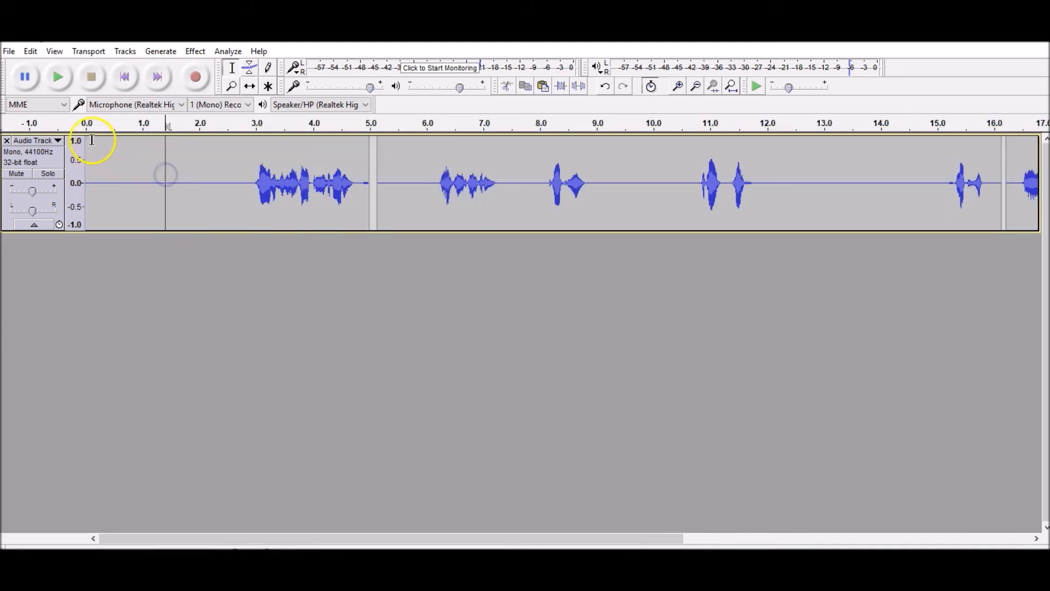
left_click(58, 77)
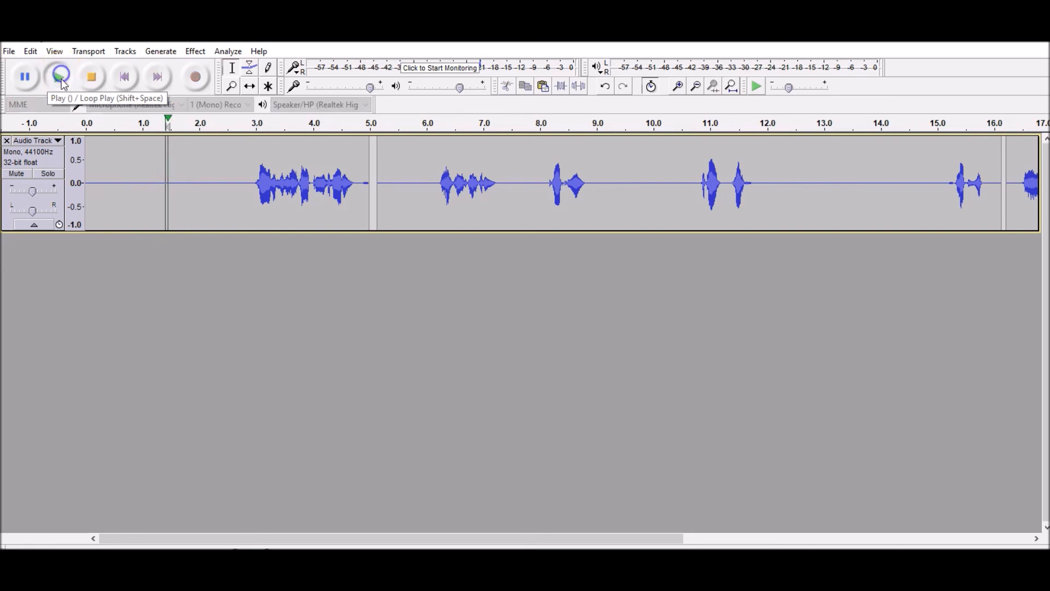
left_click(179, 487)
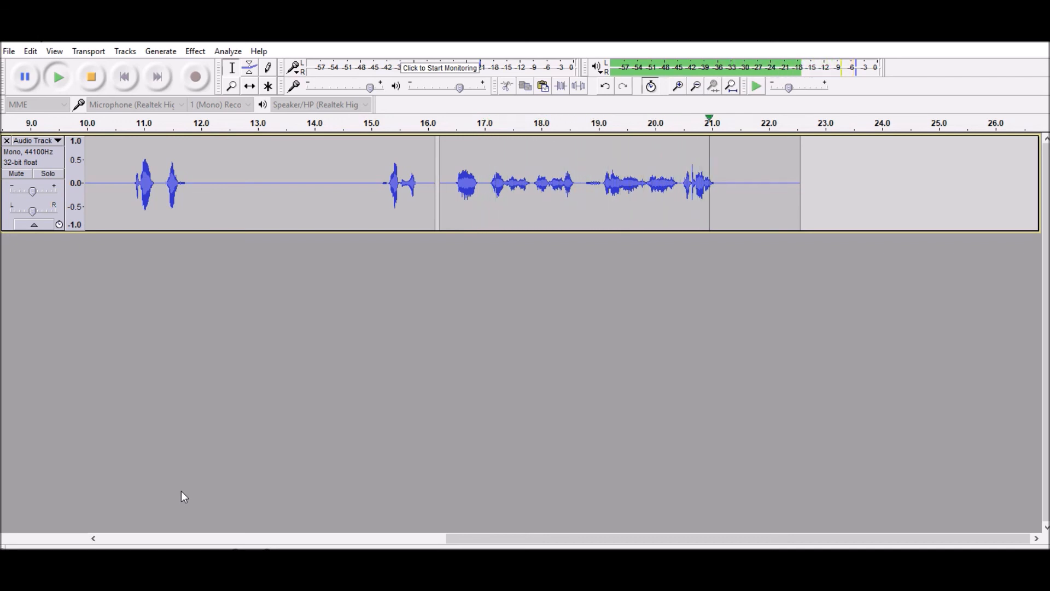
left_click(180, 478)
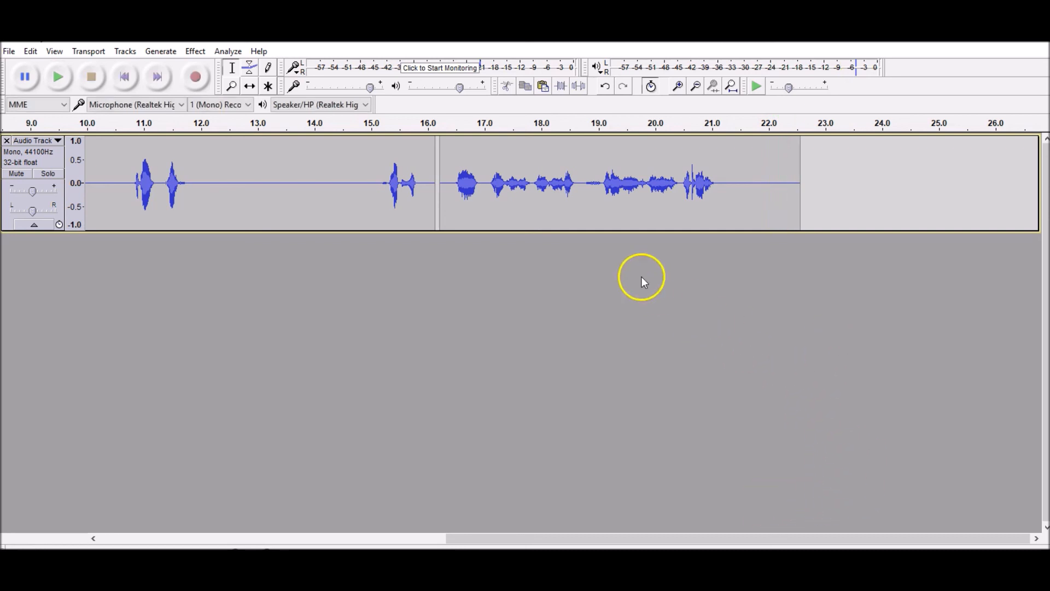
Listen to the faint noise between about 18.7 and 19.1 seconds and capture it as the noise profile for Noise Reduction
left_click_drag(581, 181, 603, 180)
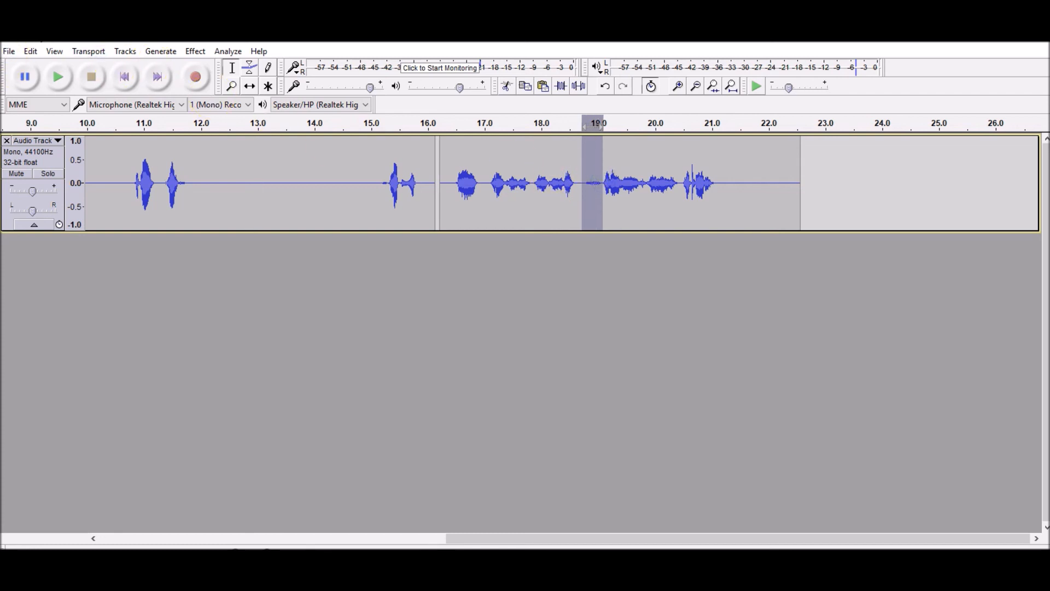
left_click(63, 77)
left_click(195, 51)
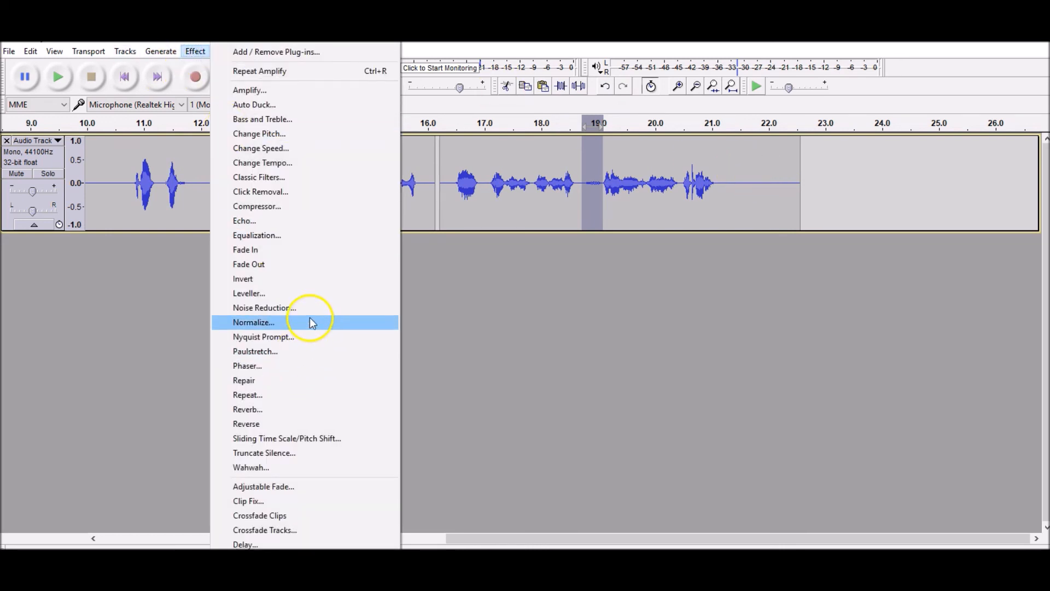
left_click(297, 306)
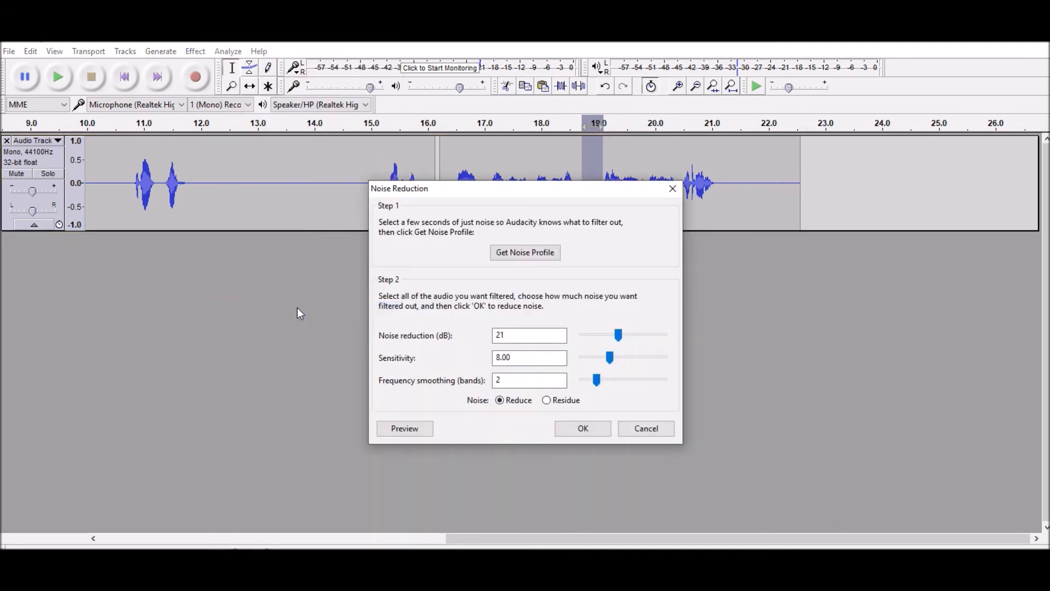
left_click(528, 252)
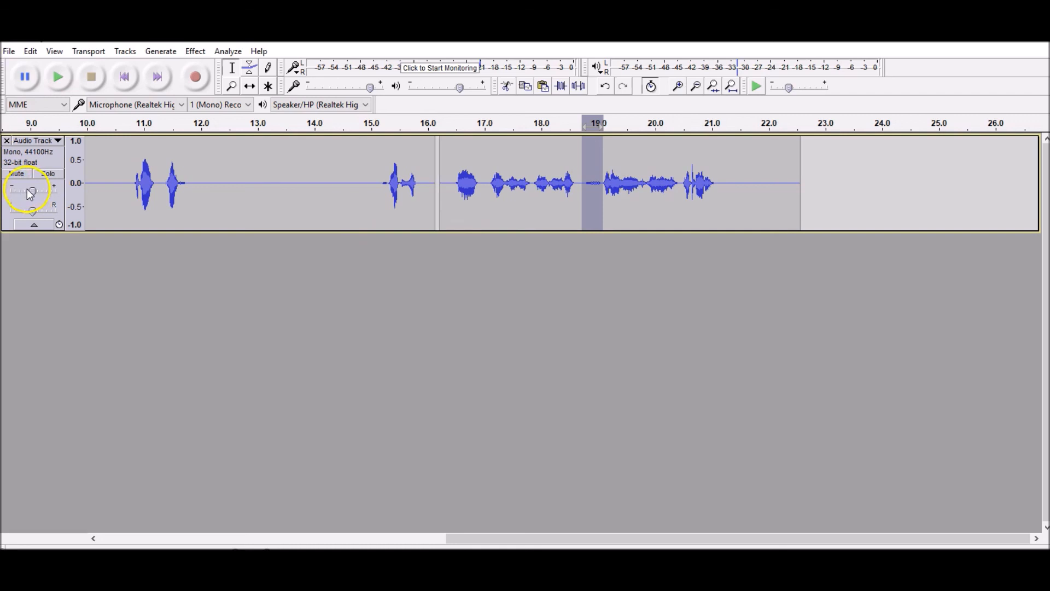
Apply Noise Reduction to the whole track with 21 dB reduction, sensitivity 8.00 and frequency smoothing 2, using the Reduce option
left_click(48, 161)
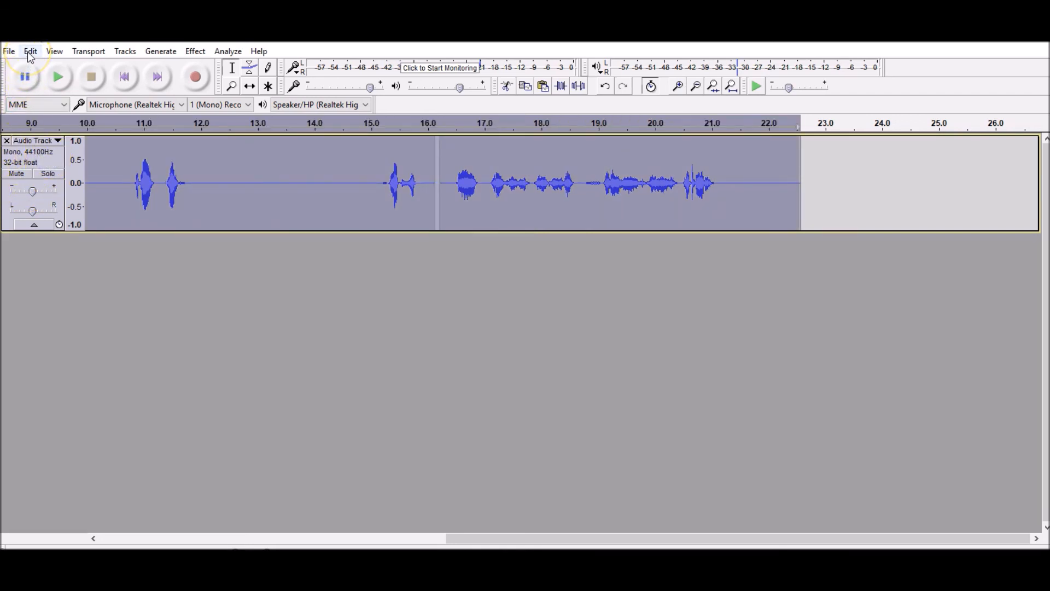
left_click(195, 51)
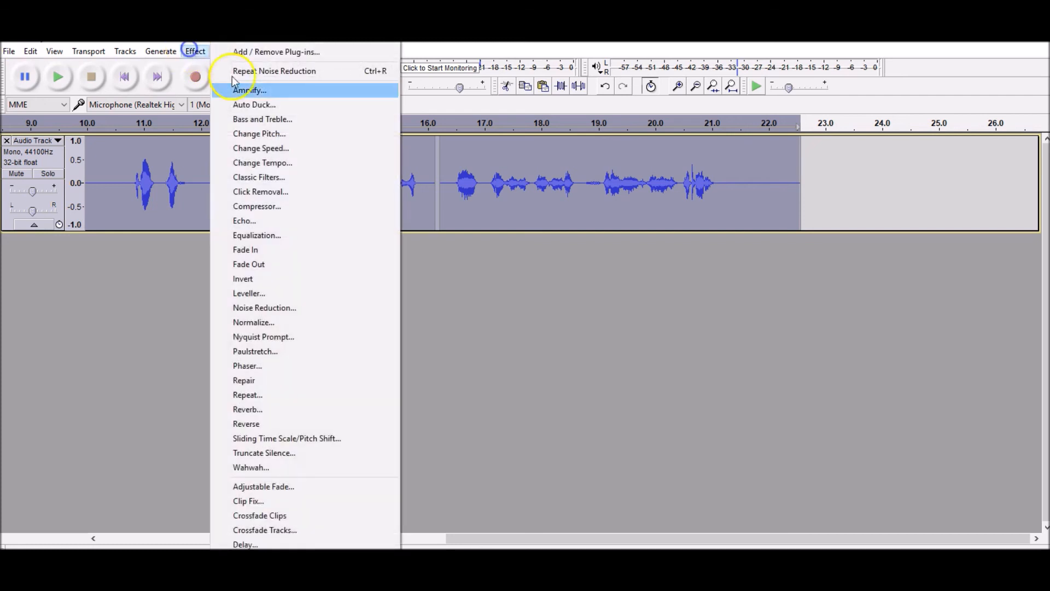
left_click(336, 308)
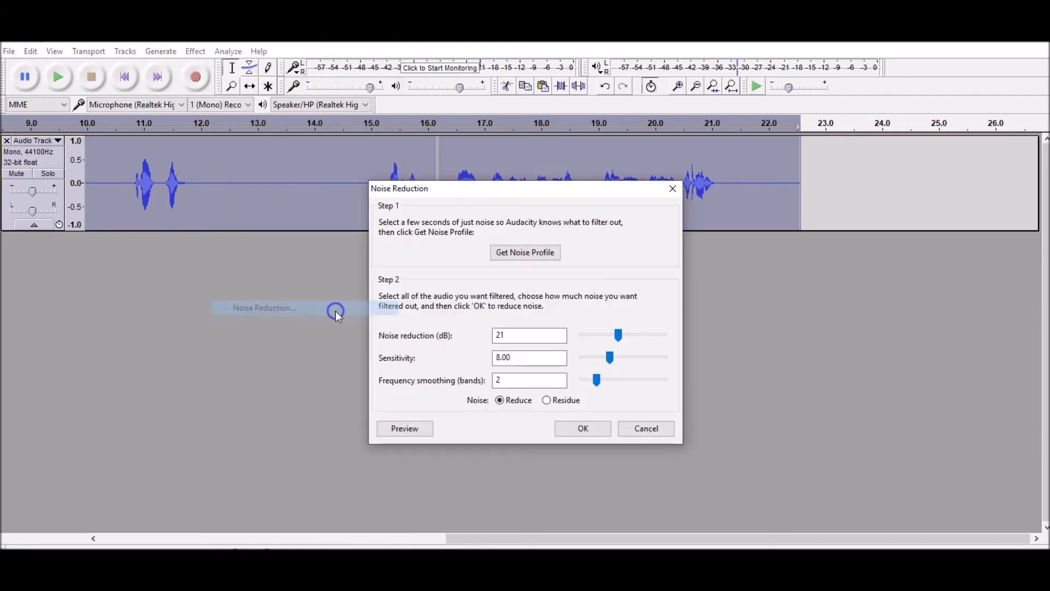
left_click(598, 428)
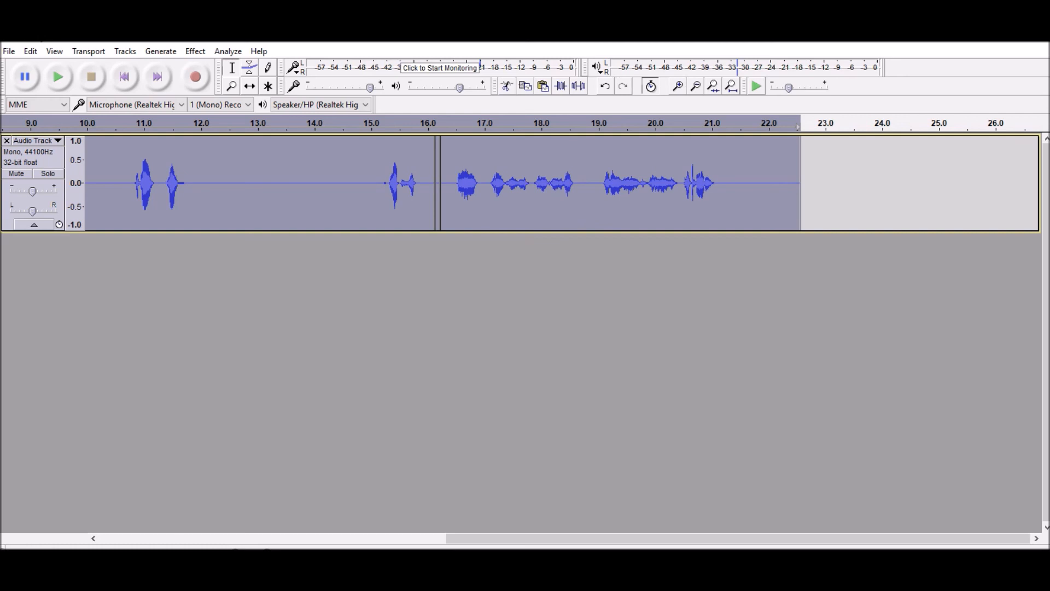
Play the track from about 1.7 seconds to check the speech after noise reduction
left_click(138, 540)
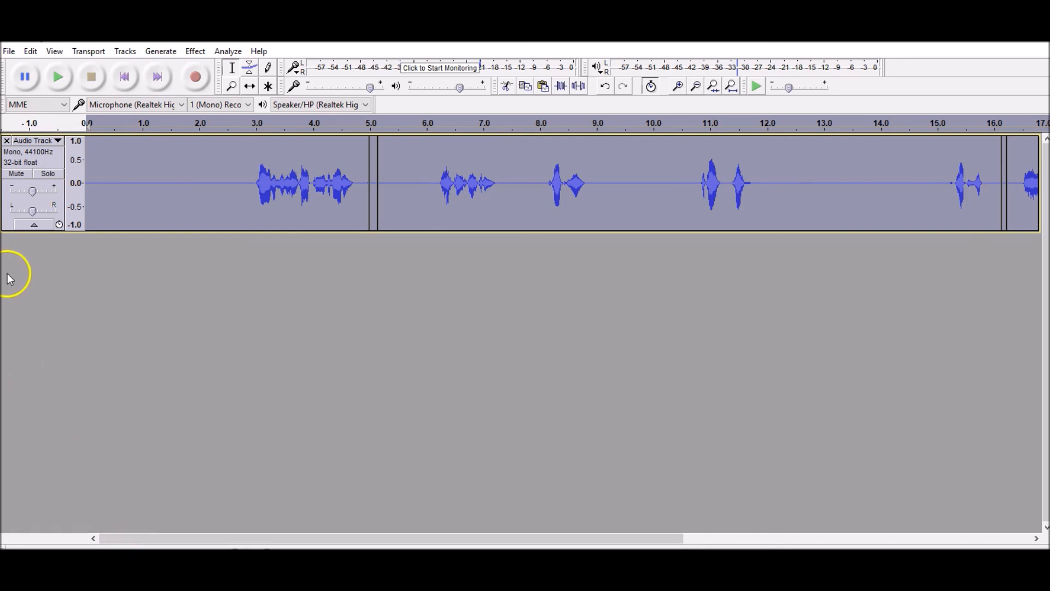
left_click(181, 169)
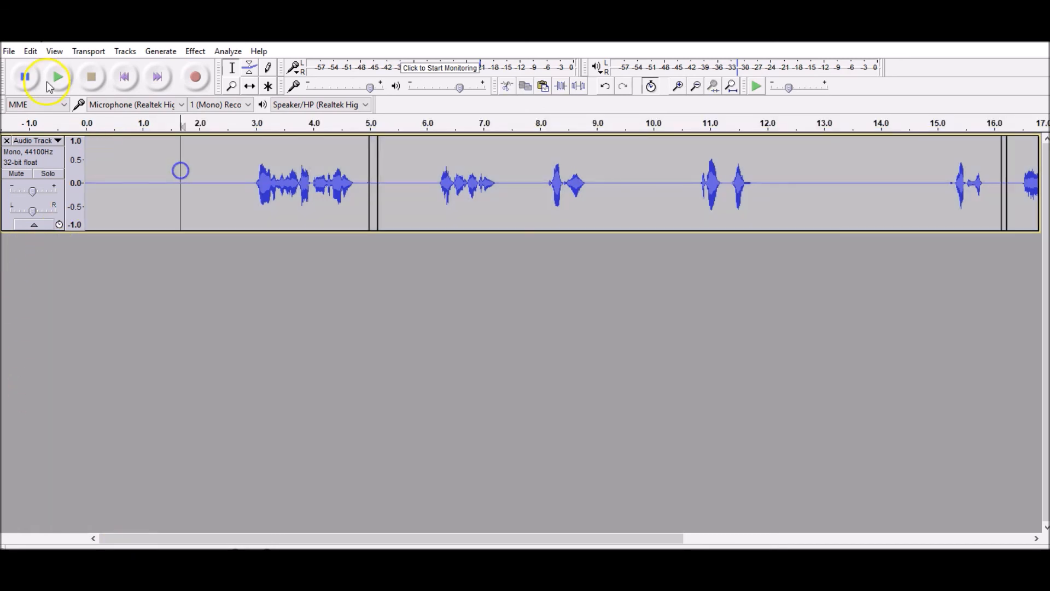
left_click(53, 77)
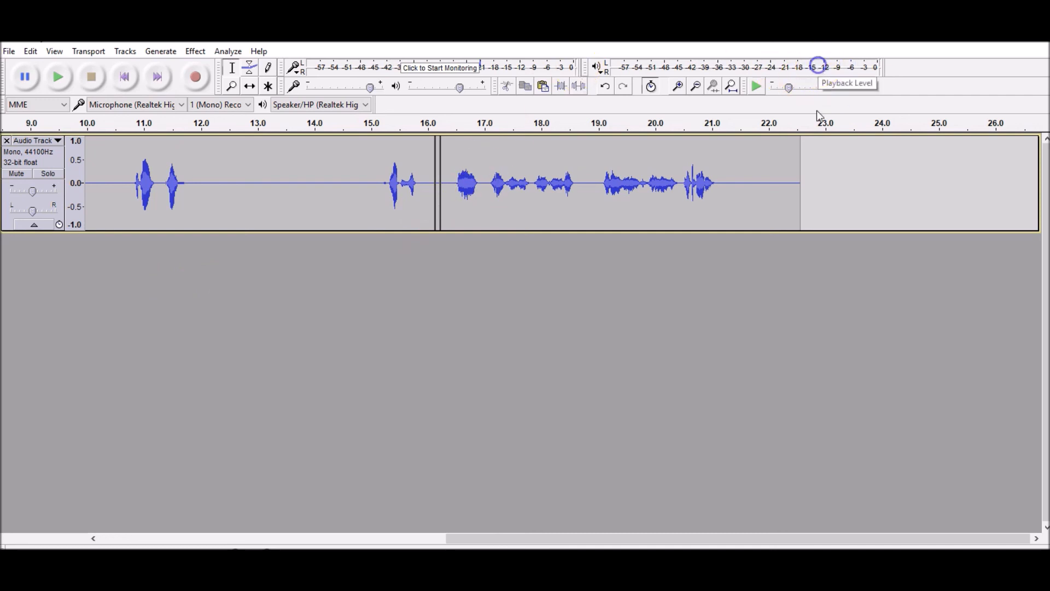
left_click(806, 350)
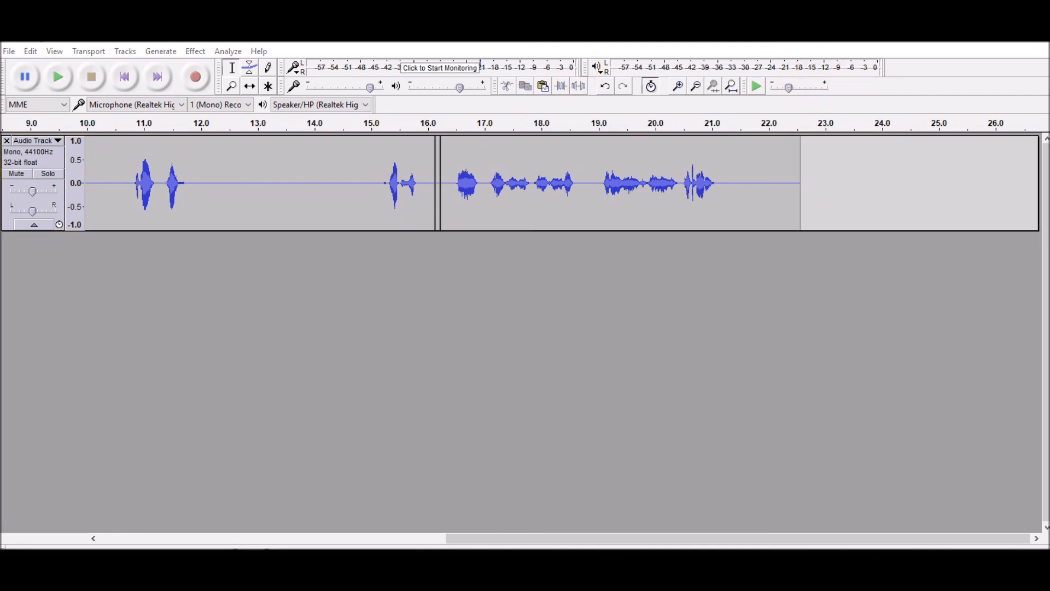